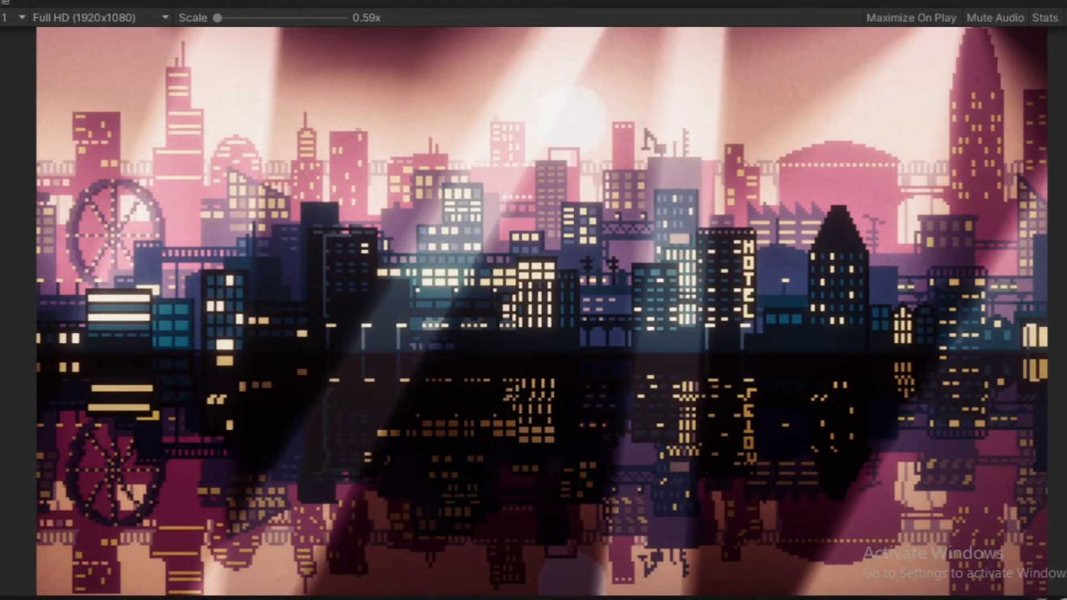
Restore the full editor layout, collapse the Stuff light group and return to the Scene view
key(shift+space)
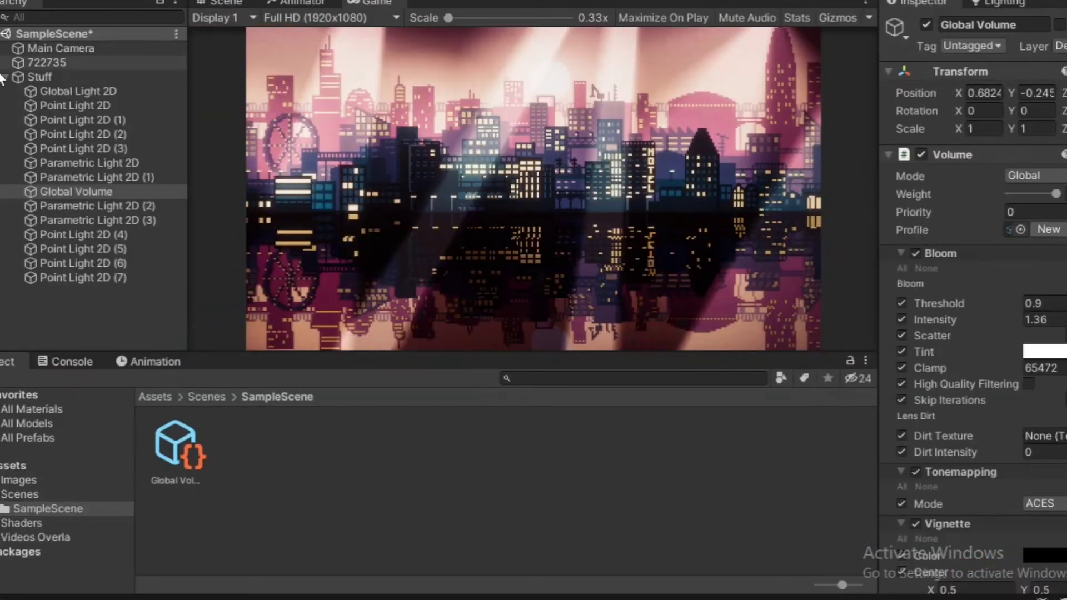
click(5, 78)
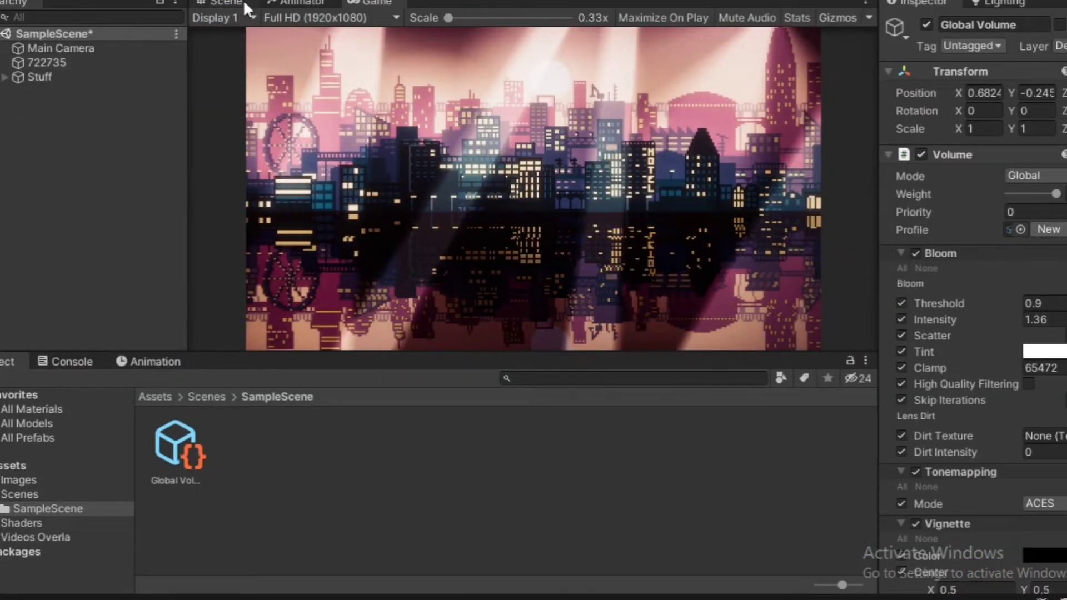
click(228, 3)
scroll(390, 146, up, 2)
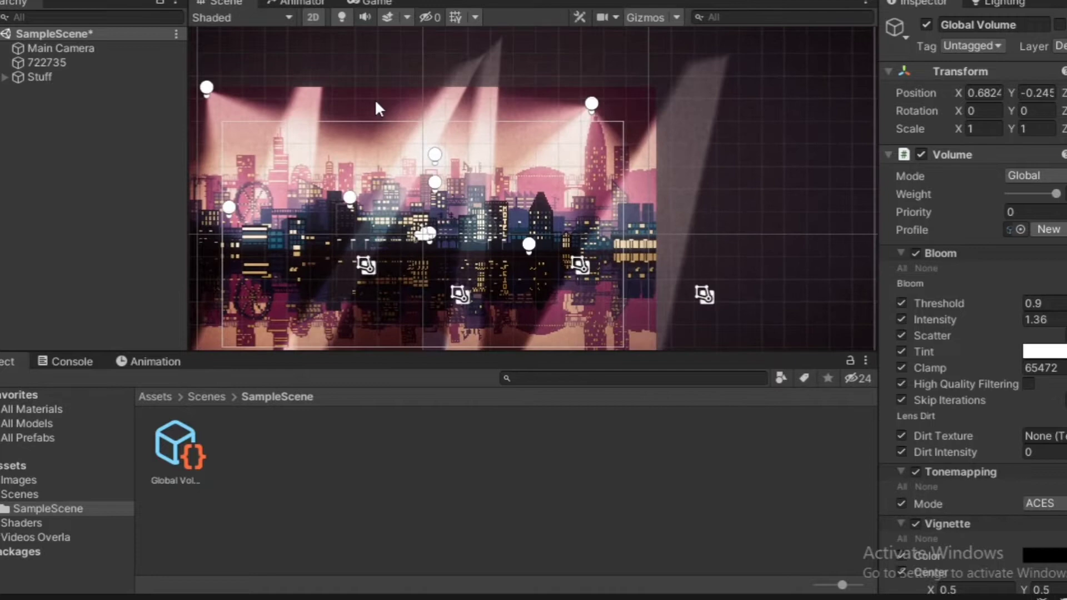
Move the 722735 city sprite upward to about position -0.51, 4.28
click(377, 108)
scroll(376, 111, down, 3)
click(84, 62)
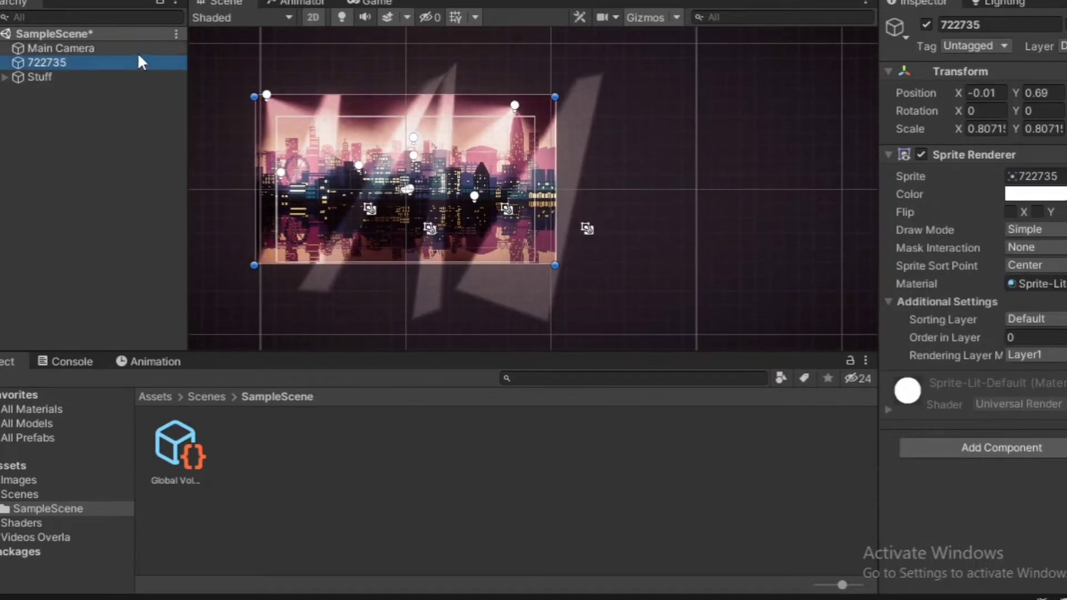
key(w)
drag(421, 173, 400, 145)
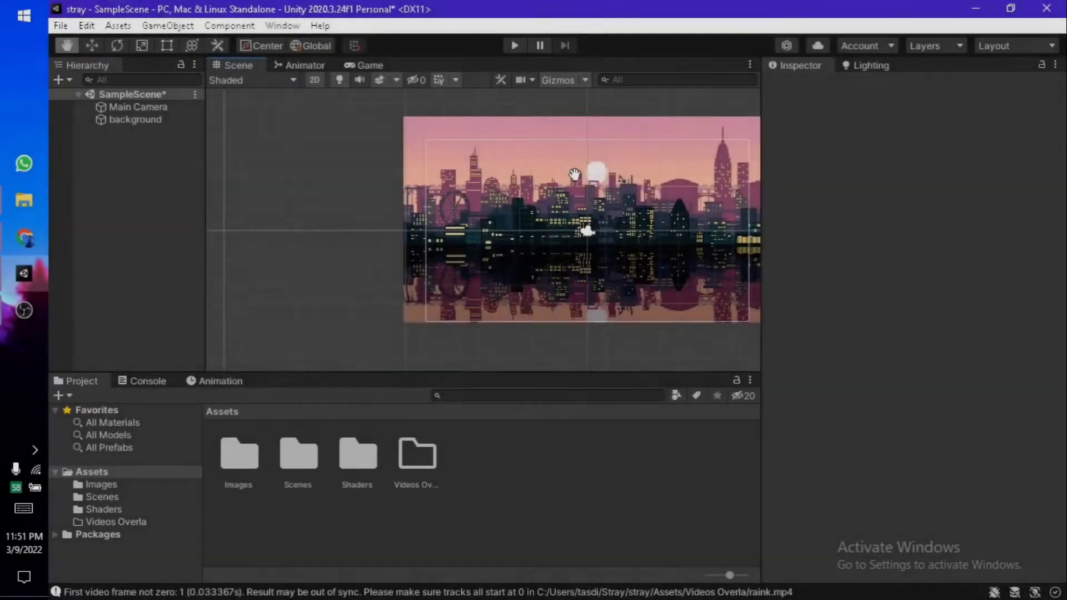
click(364, 65)
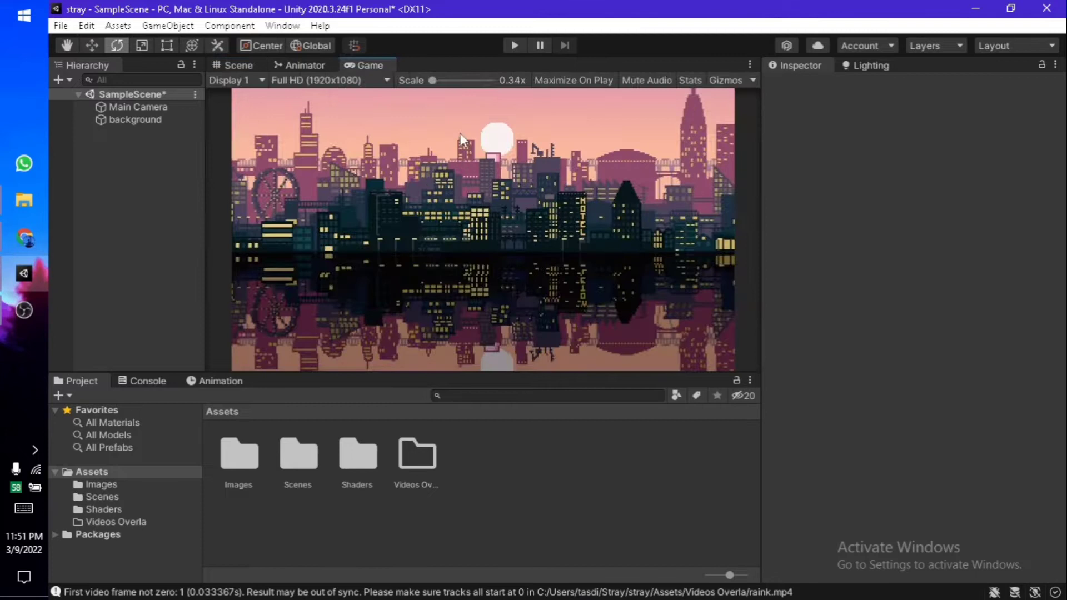
click(239, 65)
middle_drag(523, 215, 555, 199)
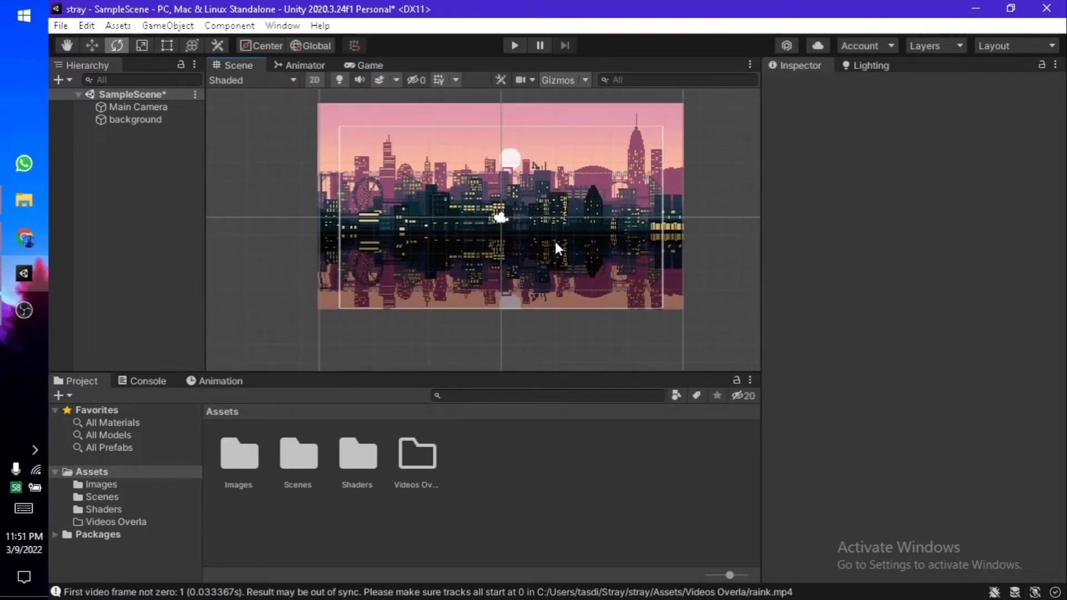
click(370, 65)
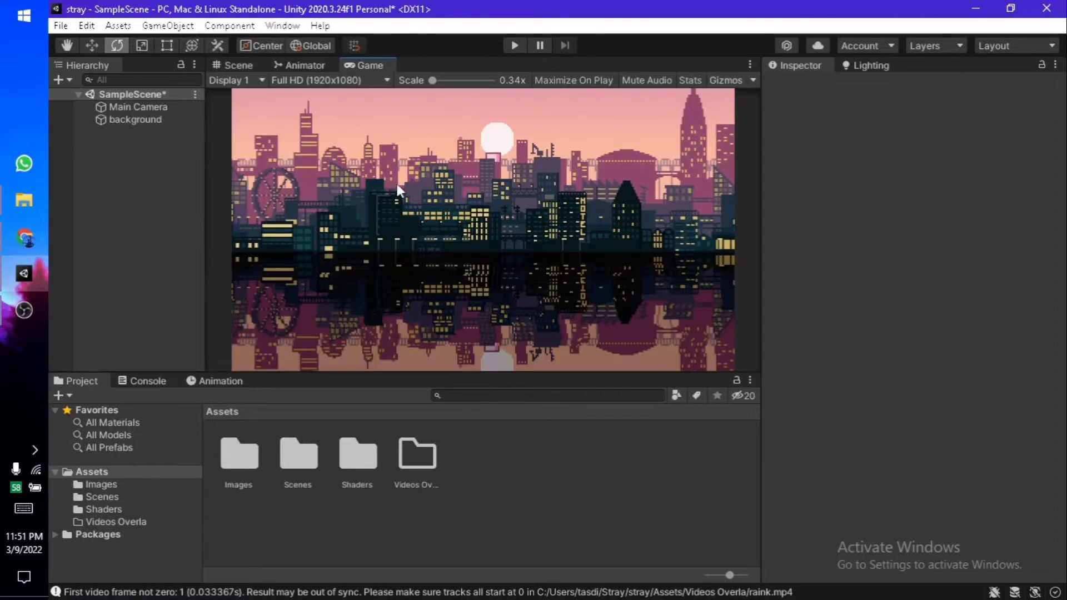
click(213, 66)
middle_drag(522, 236, 498, 200)
double_click(259, 458)
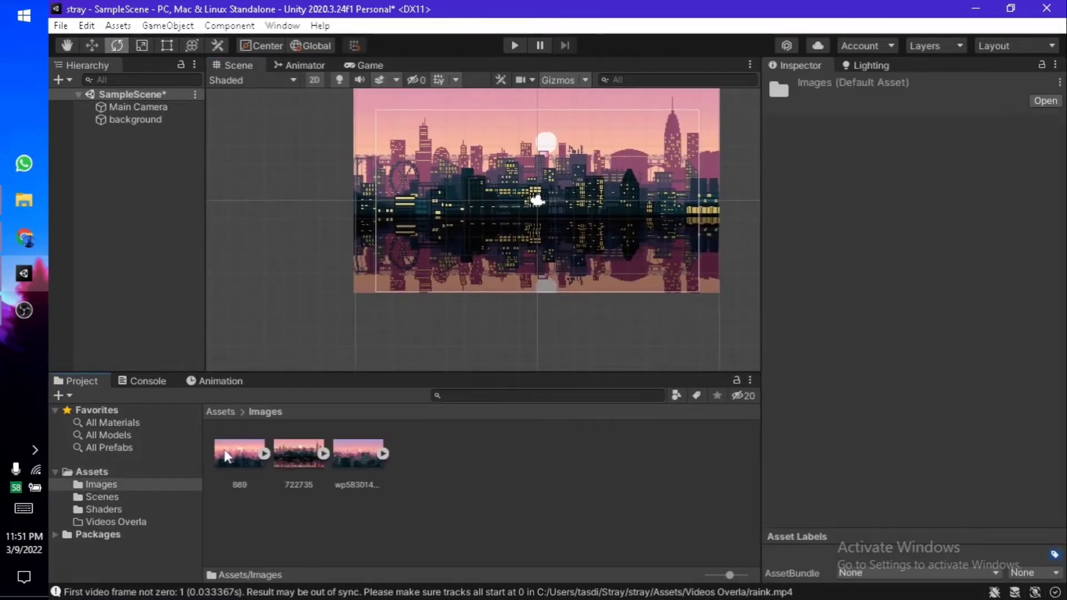
key(BackSpace)
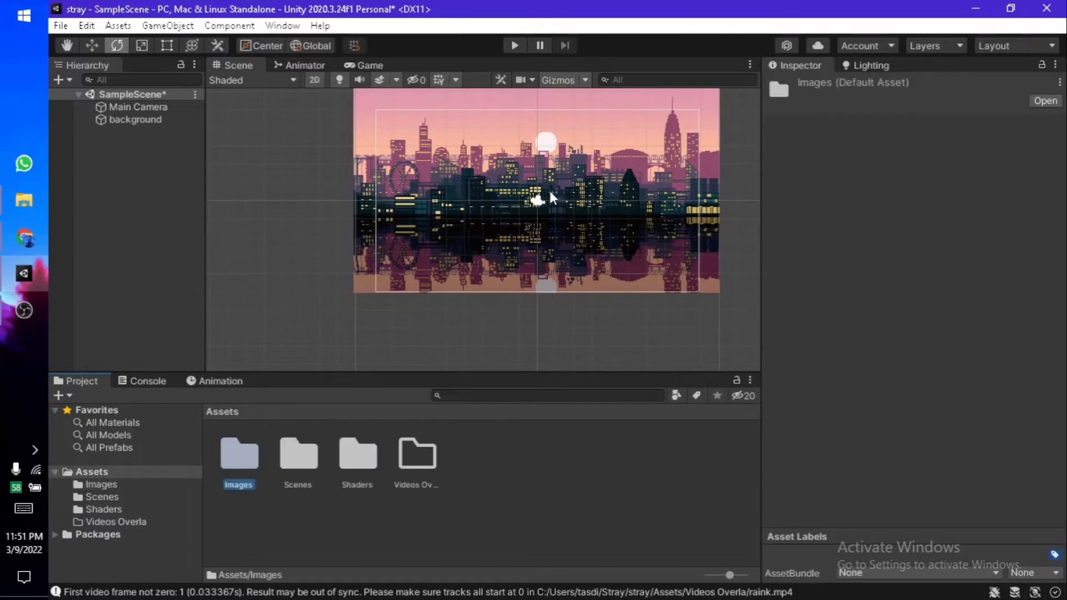
middle_drag(549, 191, 534, 225)
click(539, 129)
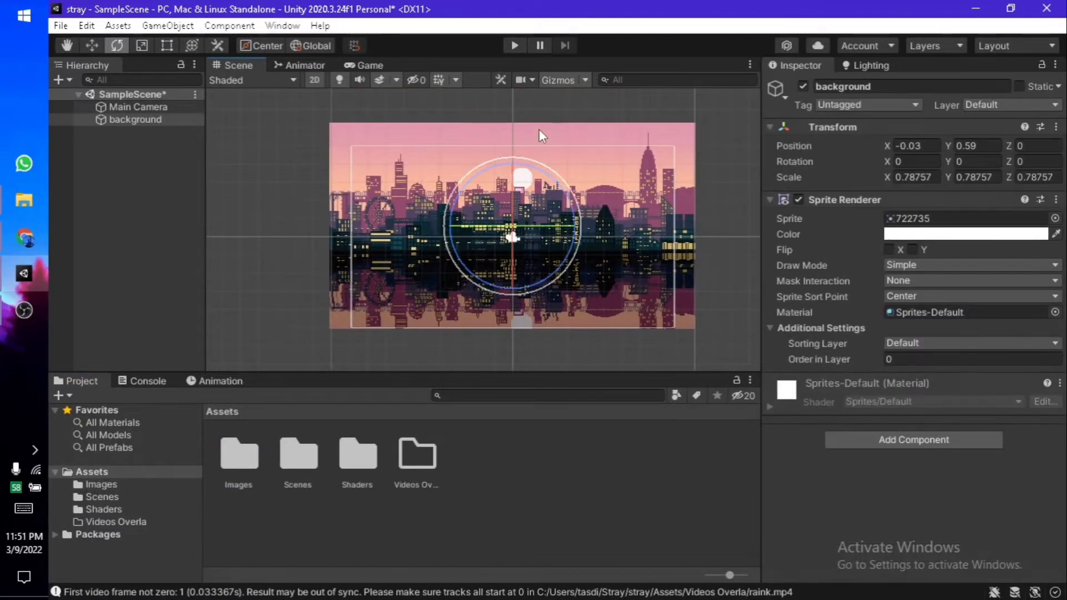
click(92, 45)
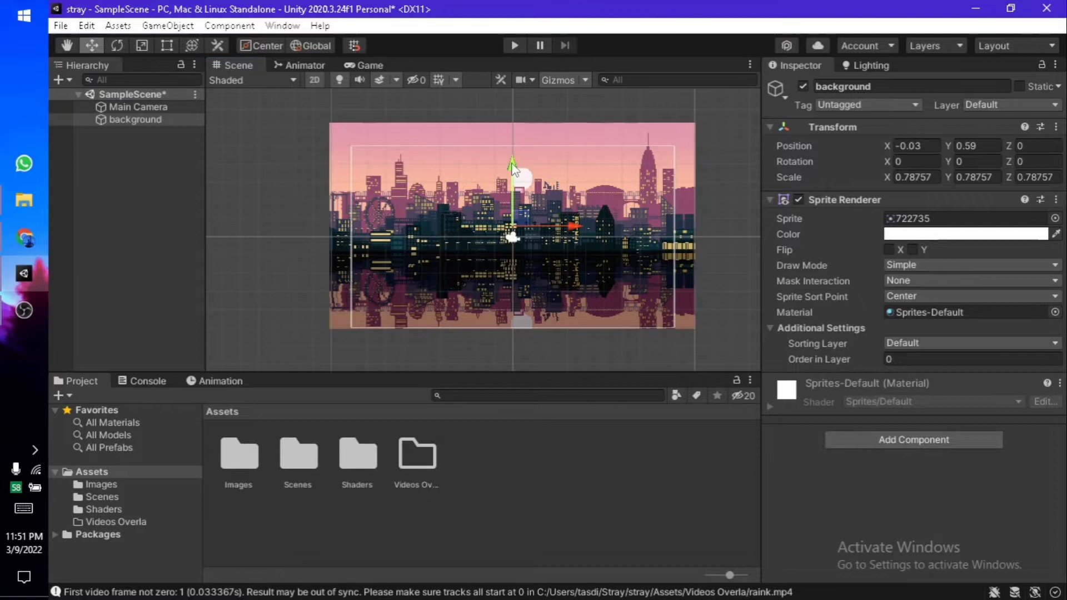
click(682, 187)
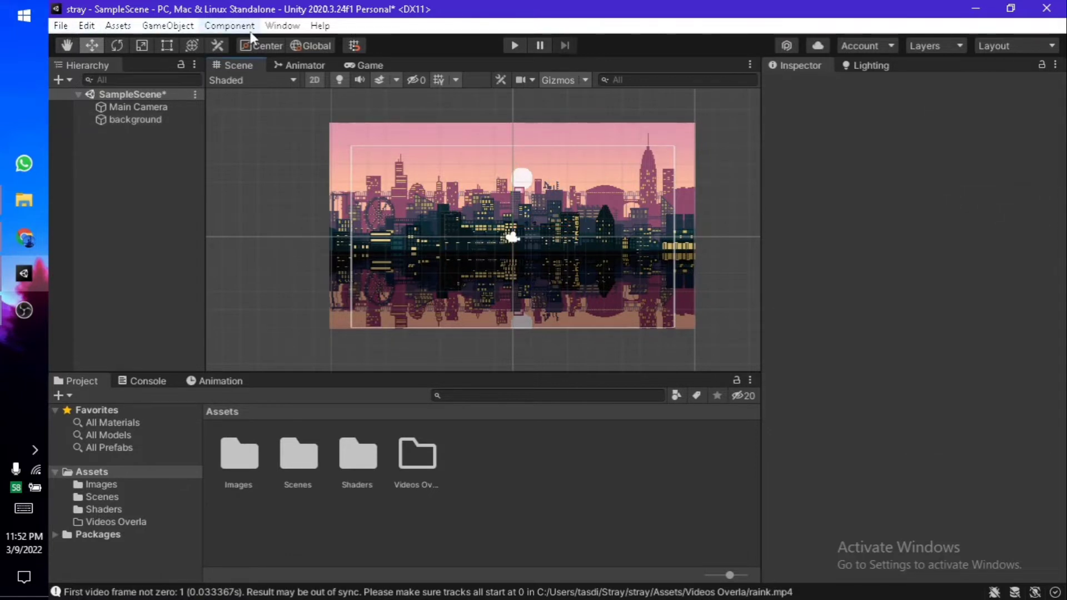
Open the Package Manager and list all Unity Registry packages
click(282, 26)
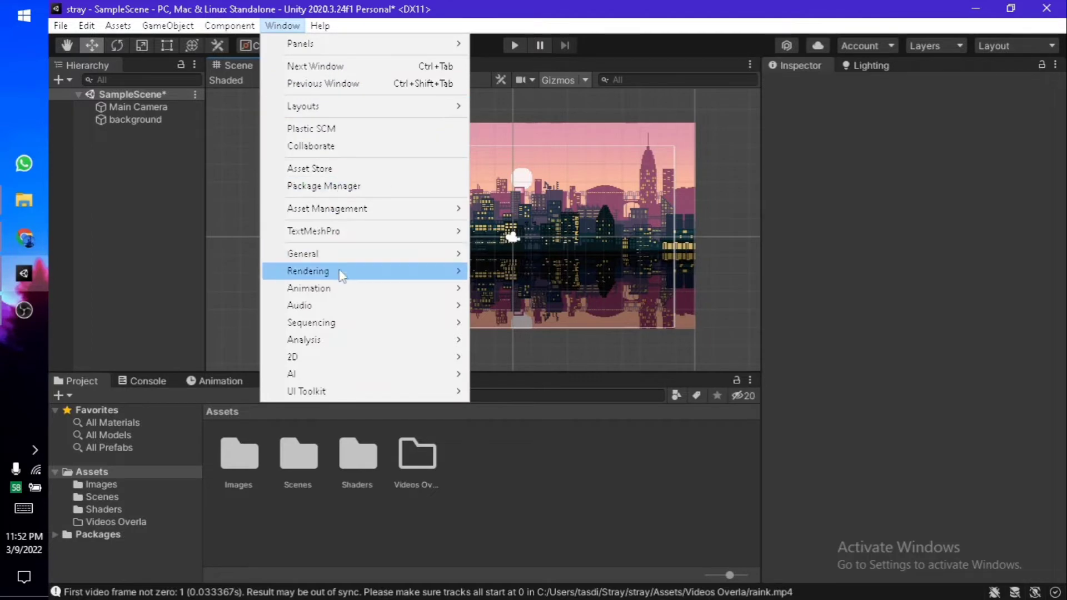
click(355, 186)
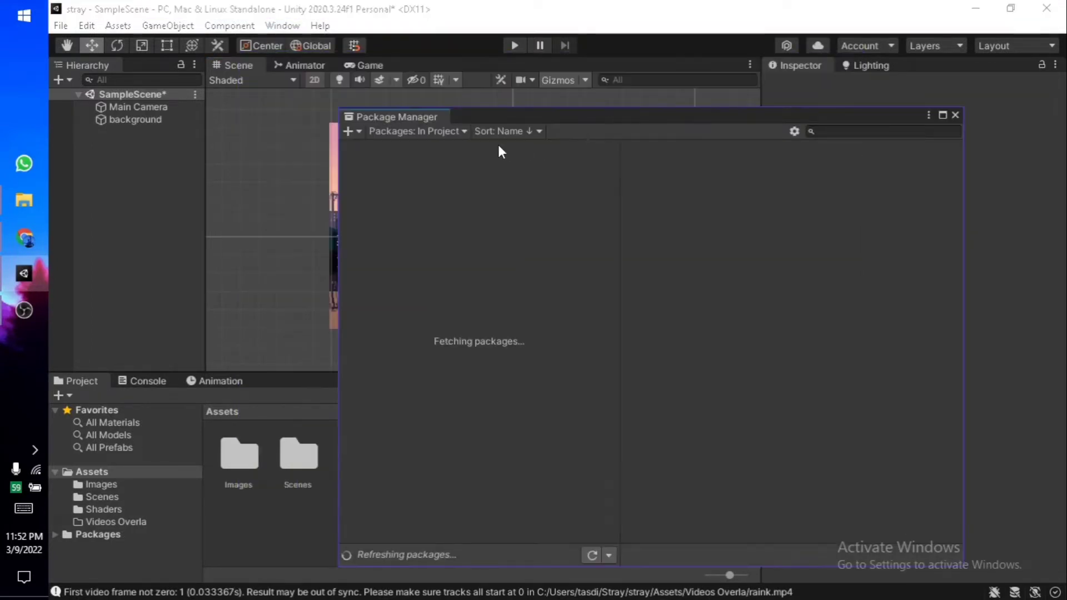
click(441, 130)
click(434, 158)
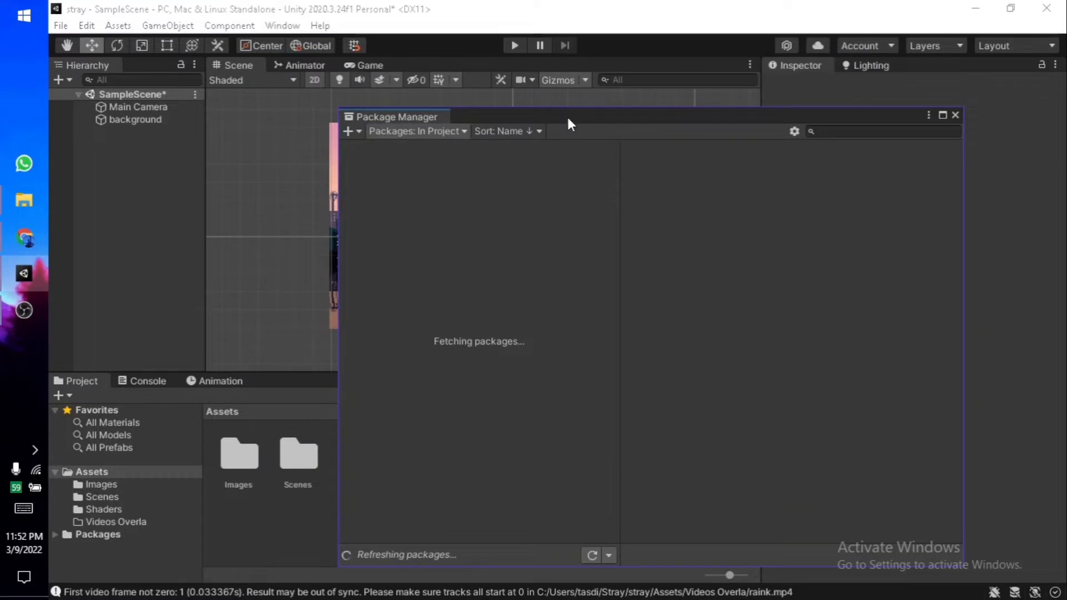
drag(594, 115, 571, 96)
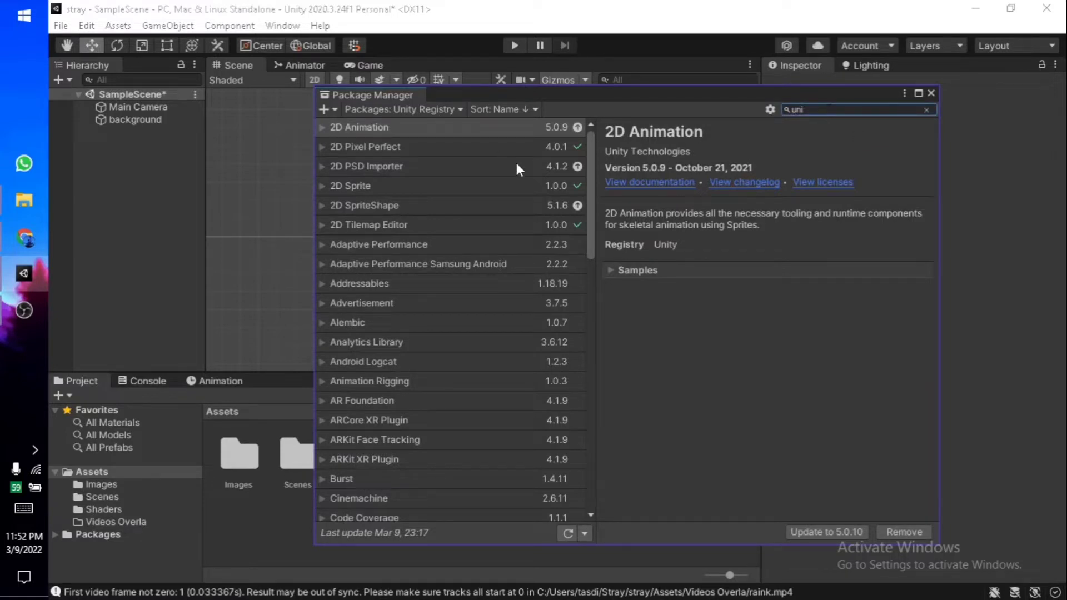
scroll(490, 327, down, 5)
scroll(492, 329, up, 5)
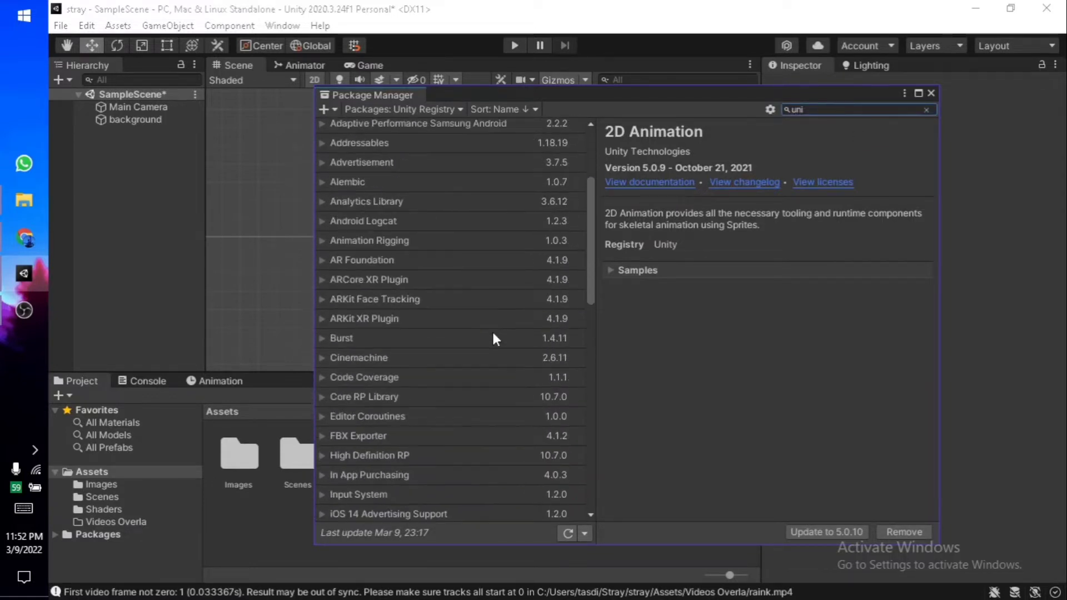
scroll(386, 369, down, 8)
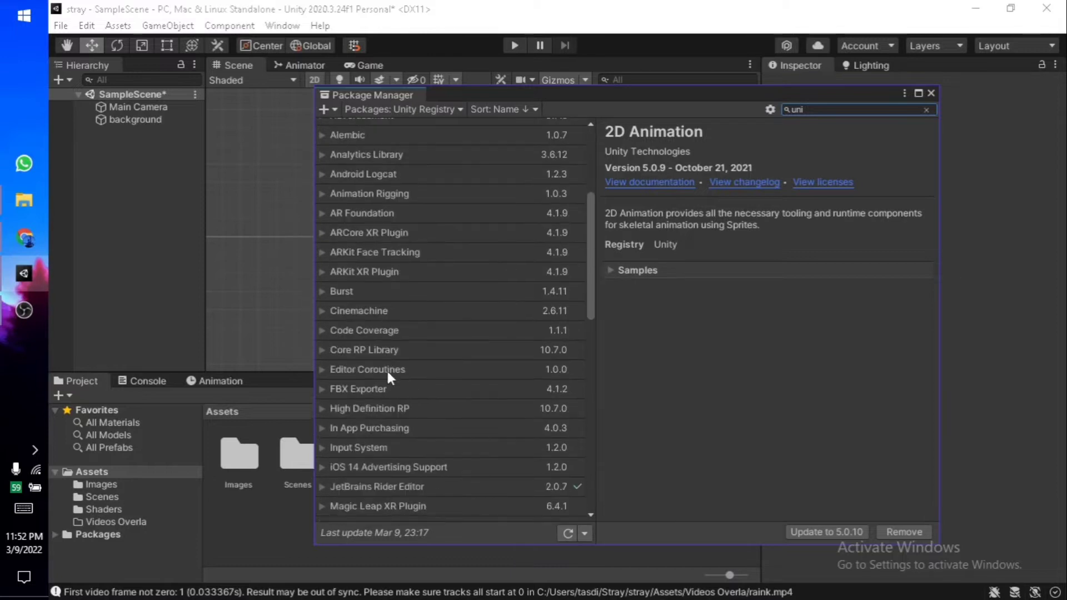
scroll(388, 449, down, 4)
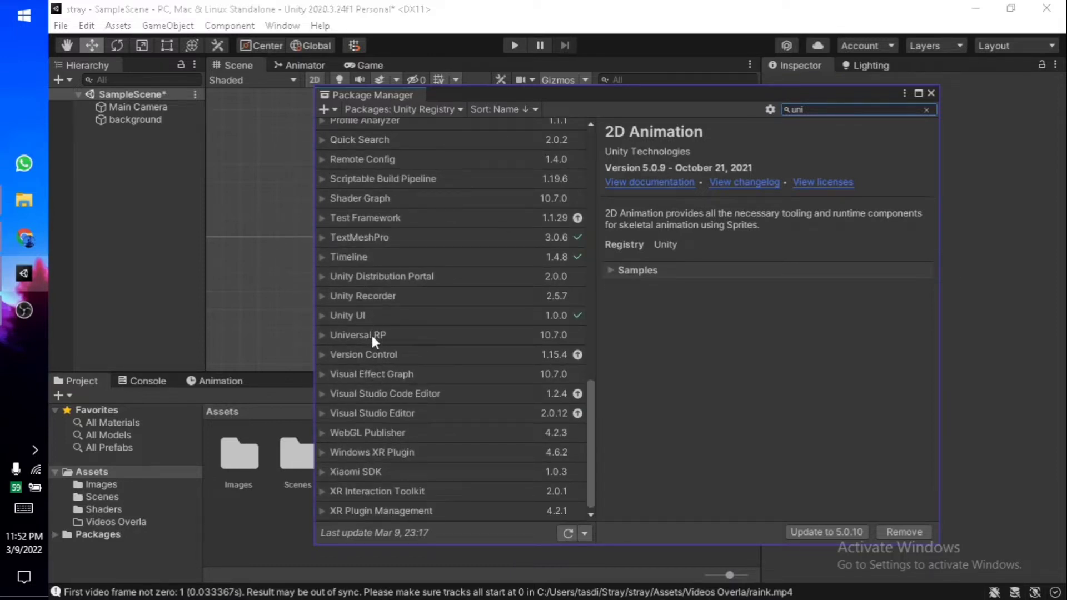
Select Universal RP 10.7.0, check its version details and close the Package Manager
click(356, 335)
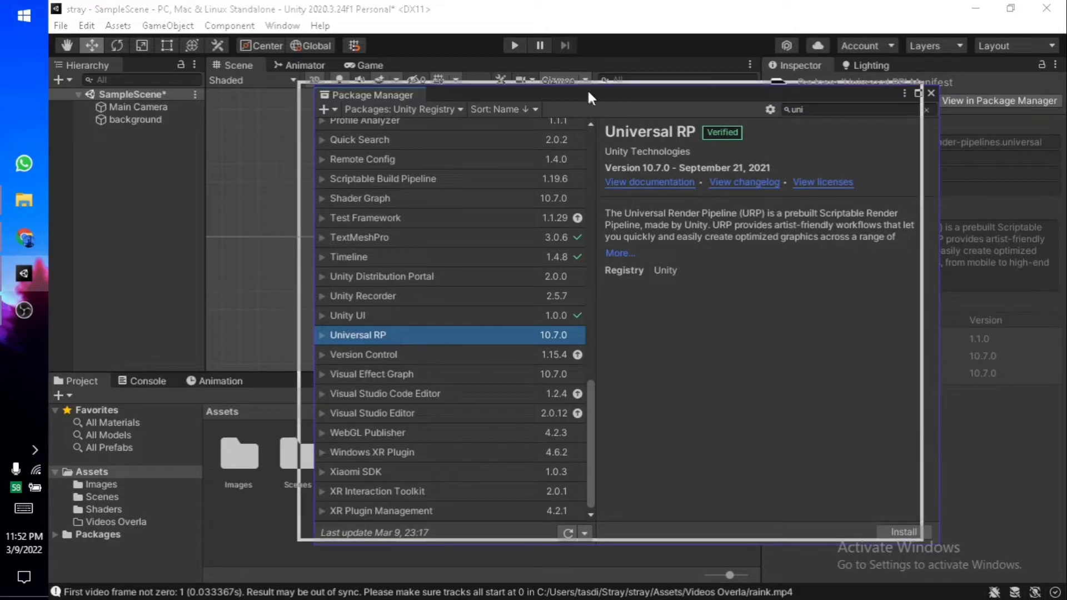
drag(588, 91, 558, 75)
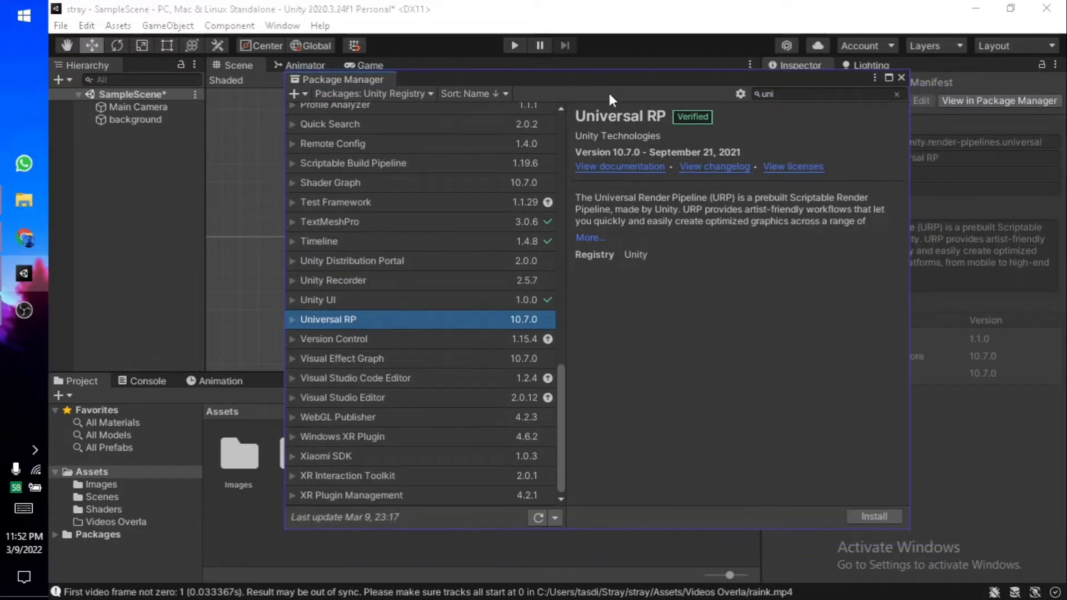
click(290, 319)
click(290, 319)
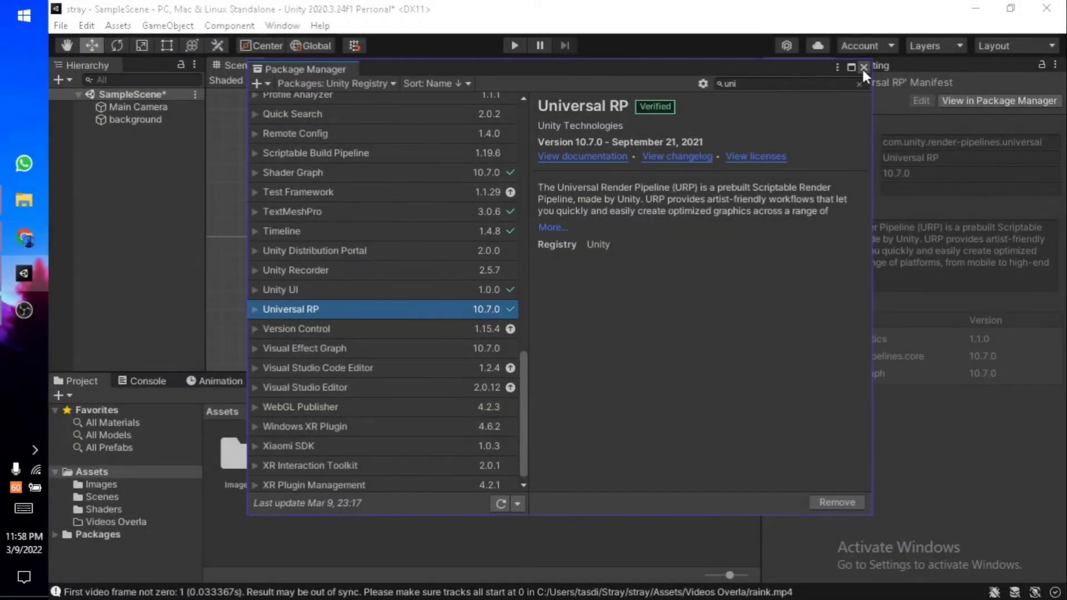
click(863, 67)
middle_drag(458, 247, 442, 253)
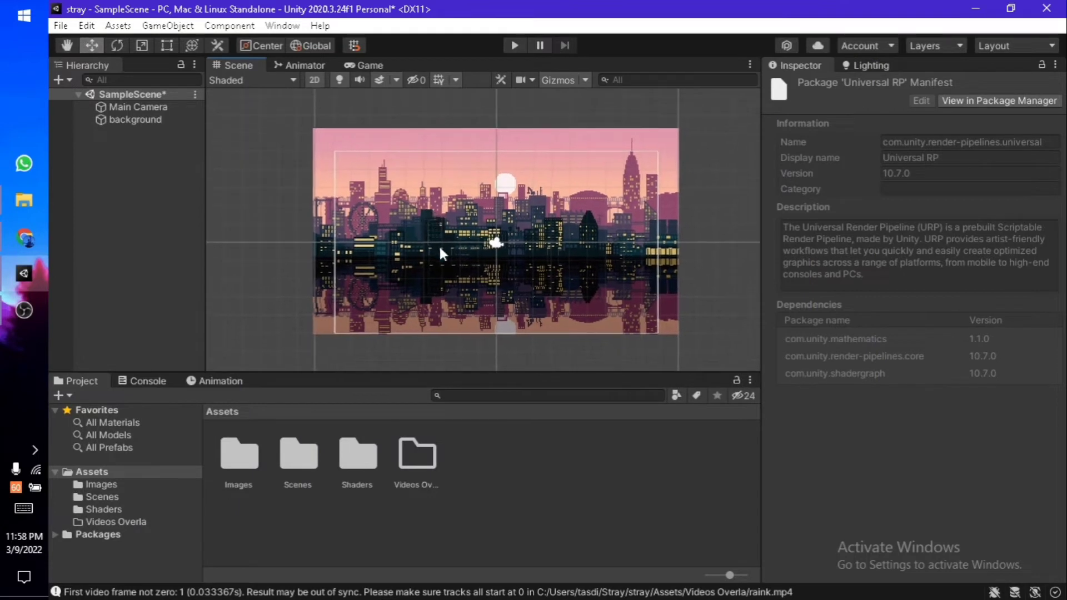
Create a Universal Render Pipeline asset with a Forward Renderer in the Assets folder
click(529, 486)
scroll(447, 246, up, 1)
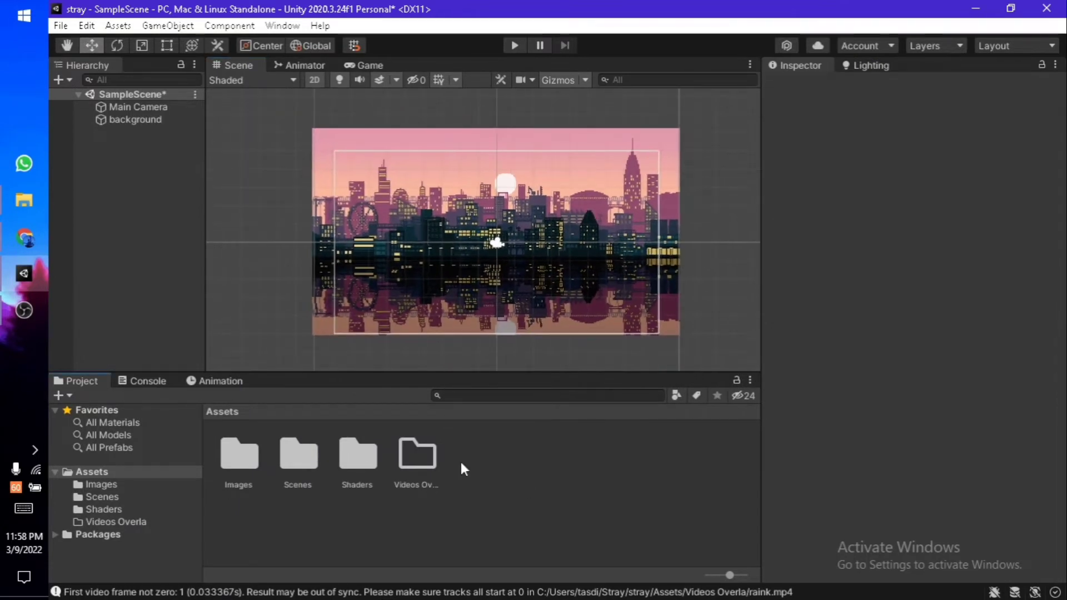
right_click(102, 472)
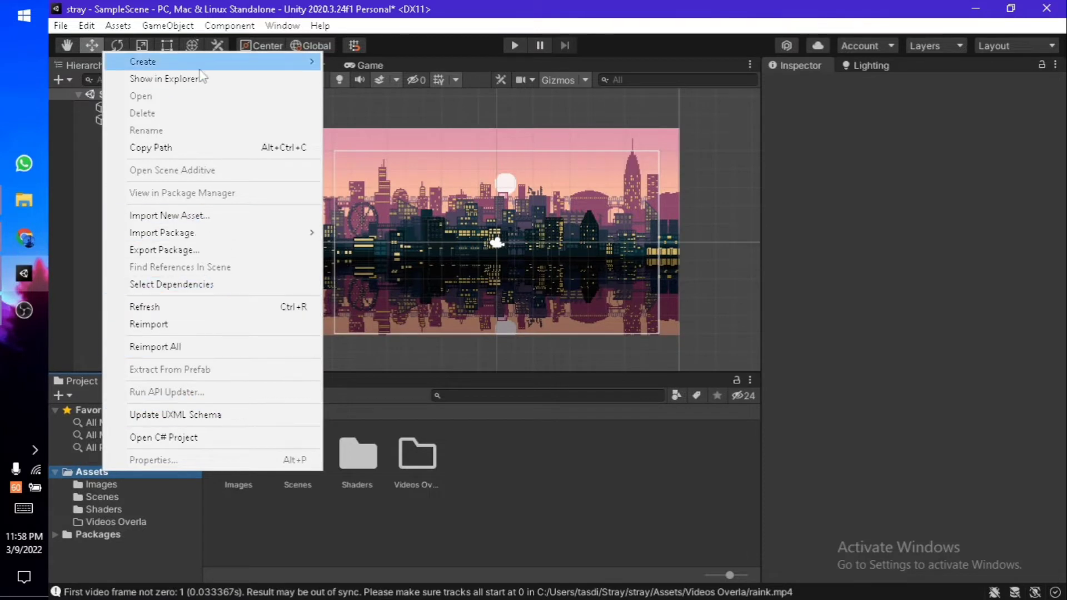
mouse_move(228, 64)
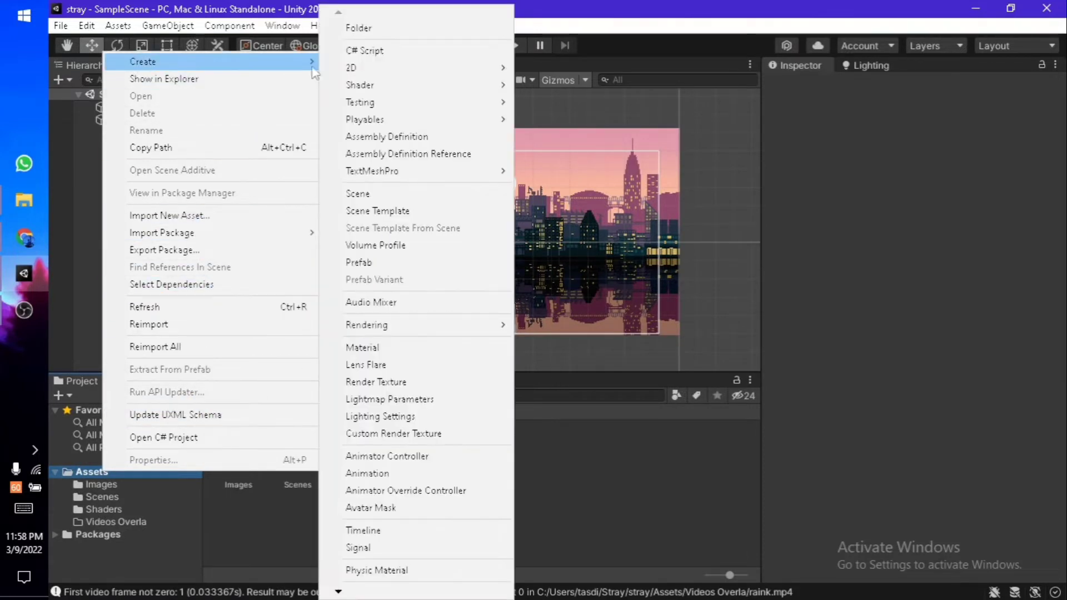
mouse_move(402, 325)
mouse_move(533, 327)
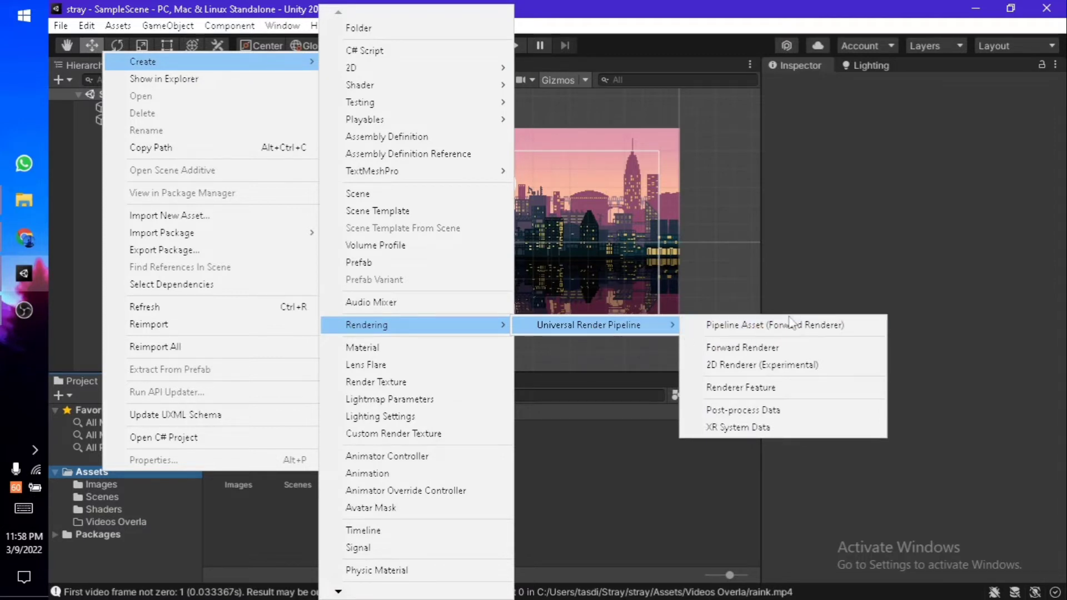
click(742, 328)
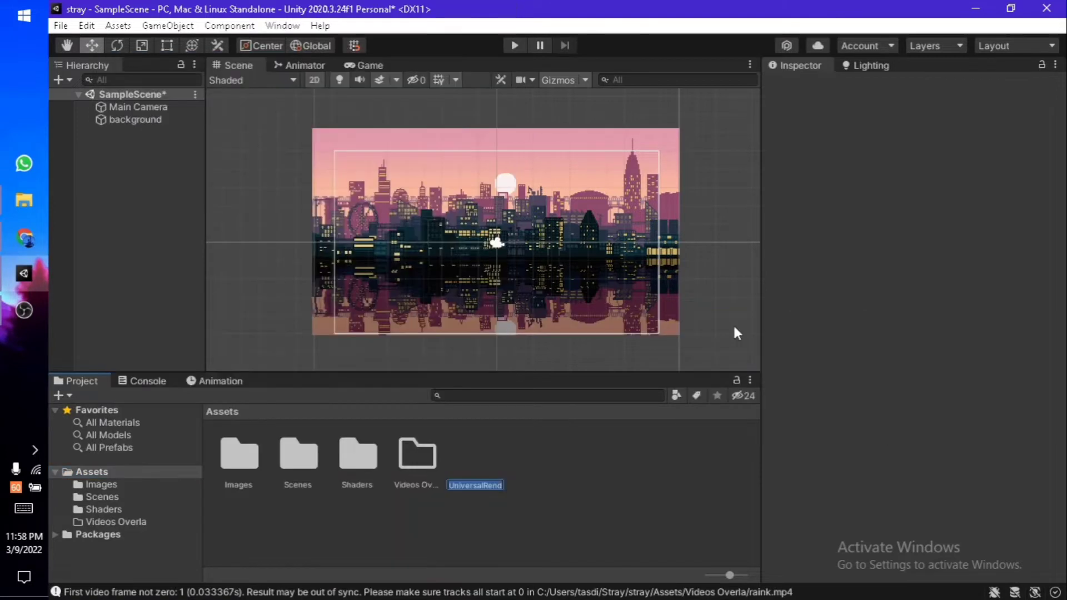
click(463, 504)
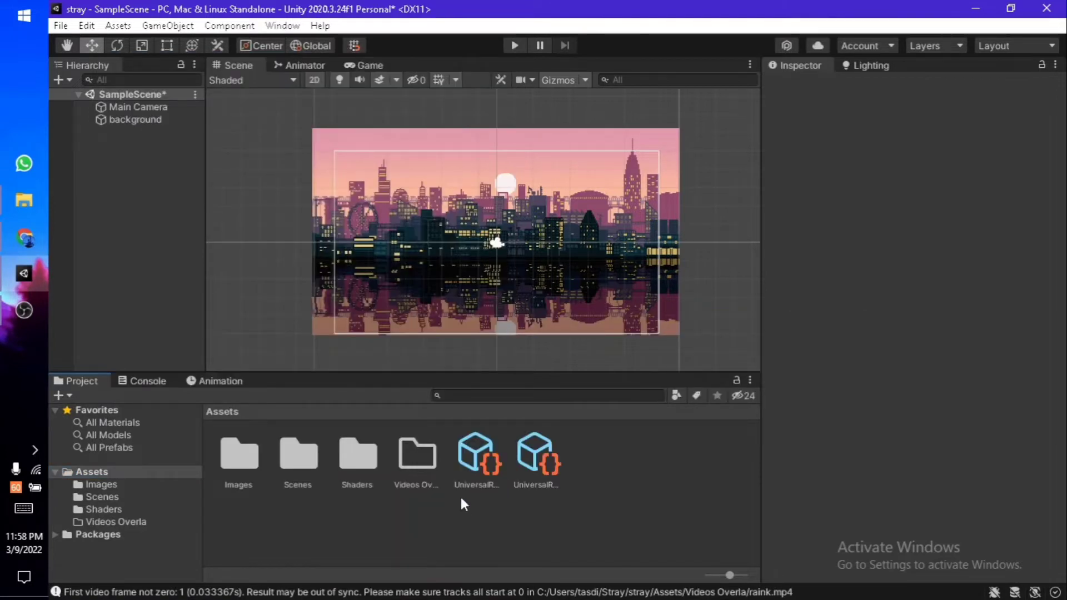
Inspect the new UniversalRenderPipelineAsset and its Forward Renderer asset, then deselect them
click(484, 466)
click(552, 459)
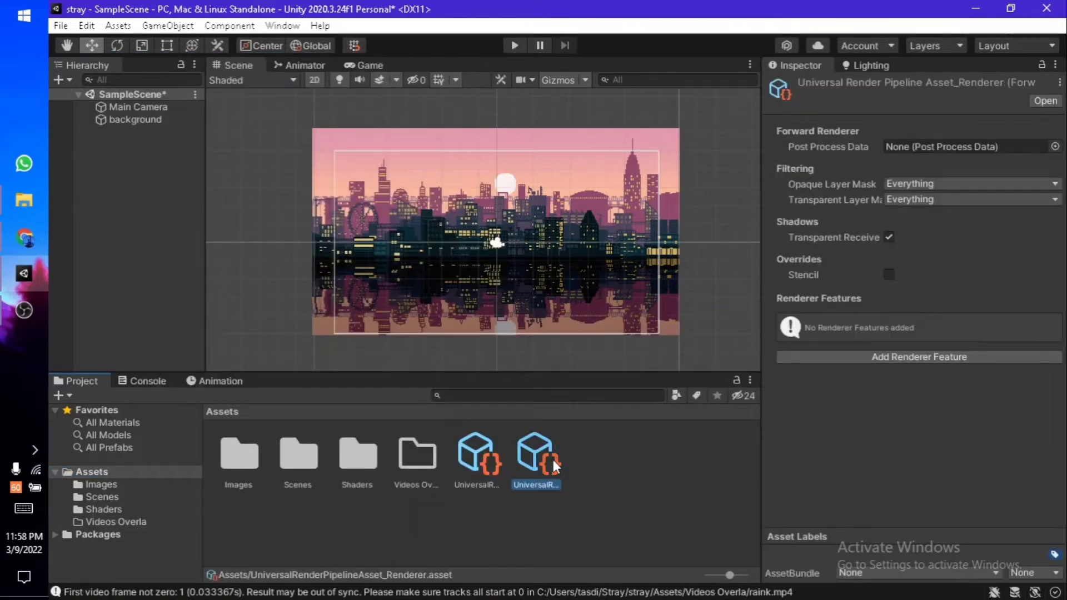
click(474, 462)
click(423, 522)
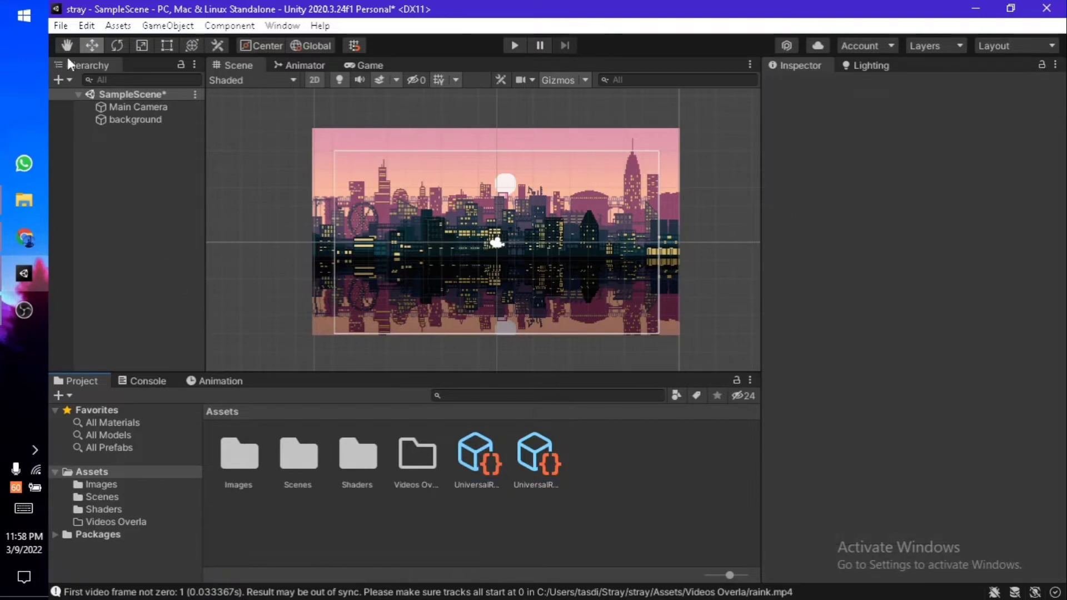
Open Player Settings from Build Settings and go to the Graphics settings page
click(60, 26)
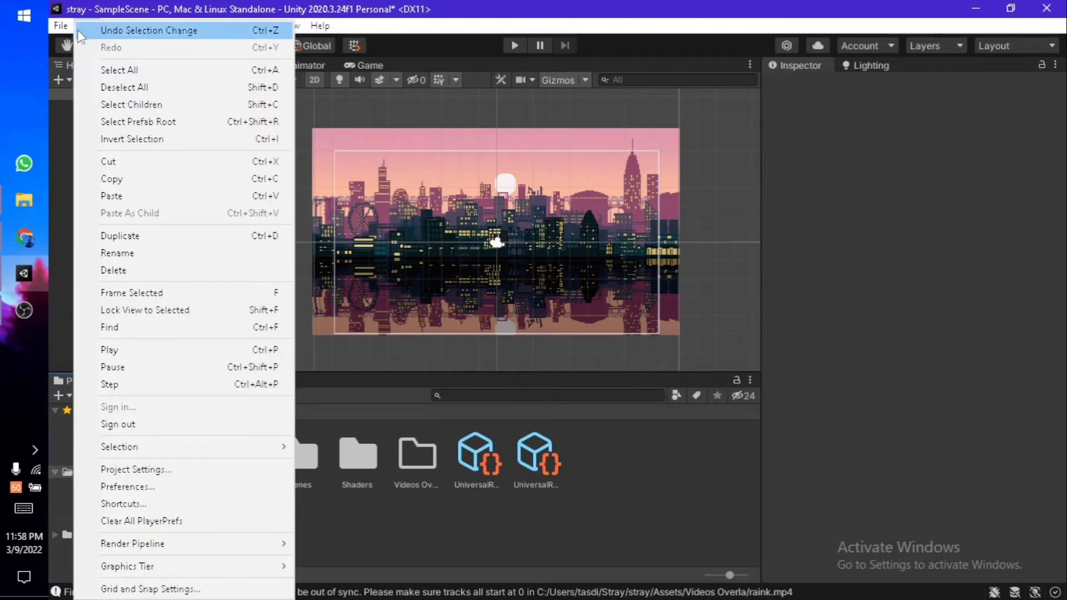
click(107, 215)
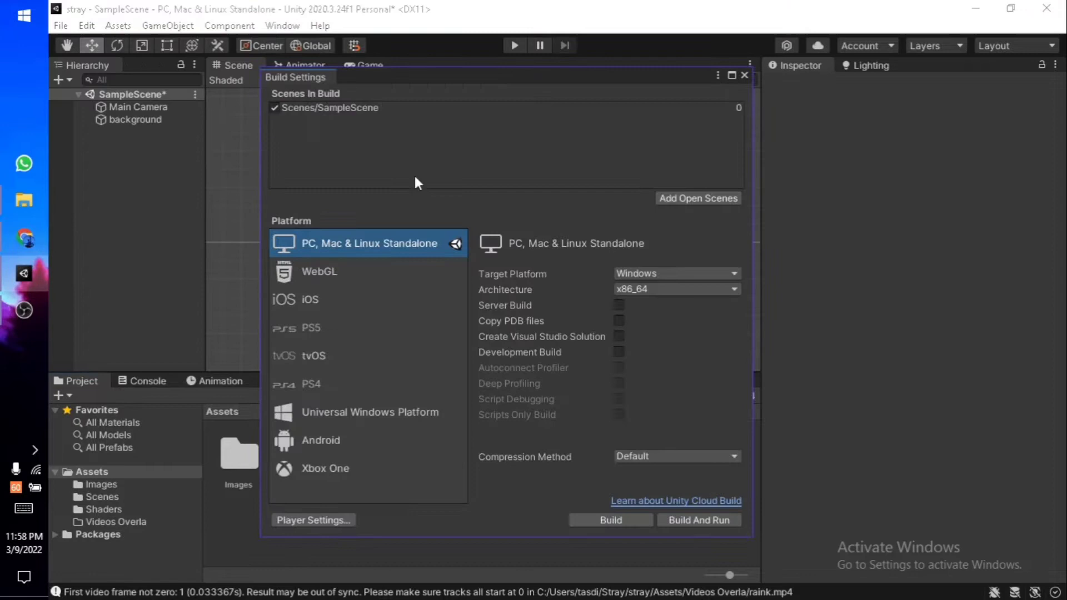
drag(415, 79, 392, 87)
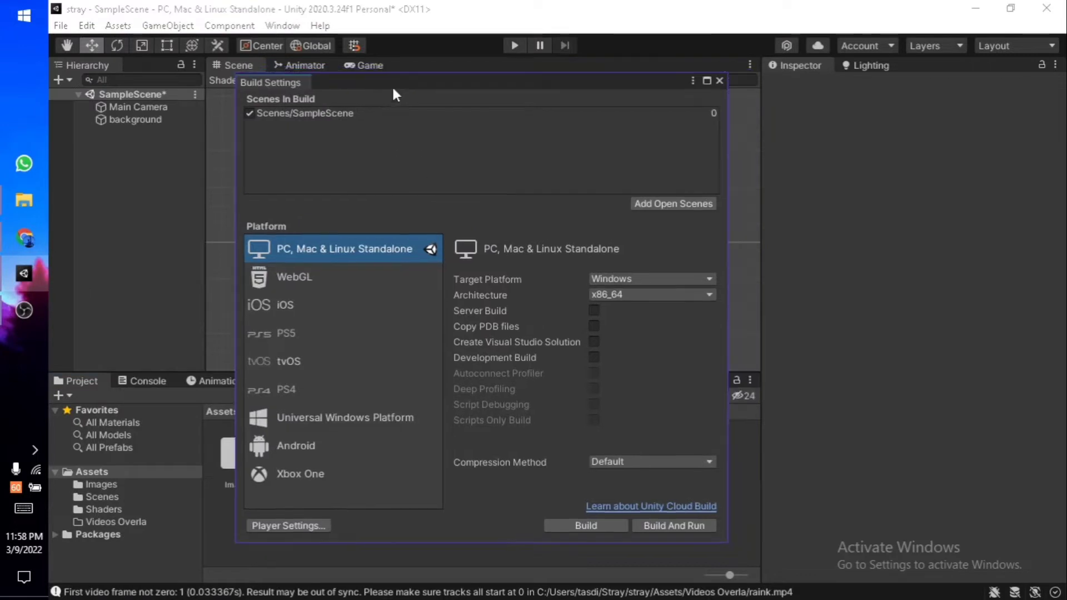
click(282, 525)
drag(397, 31, 466, 126)
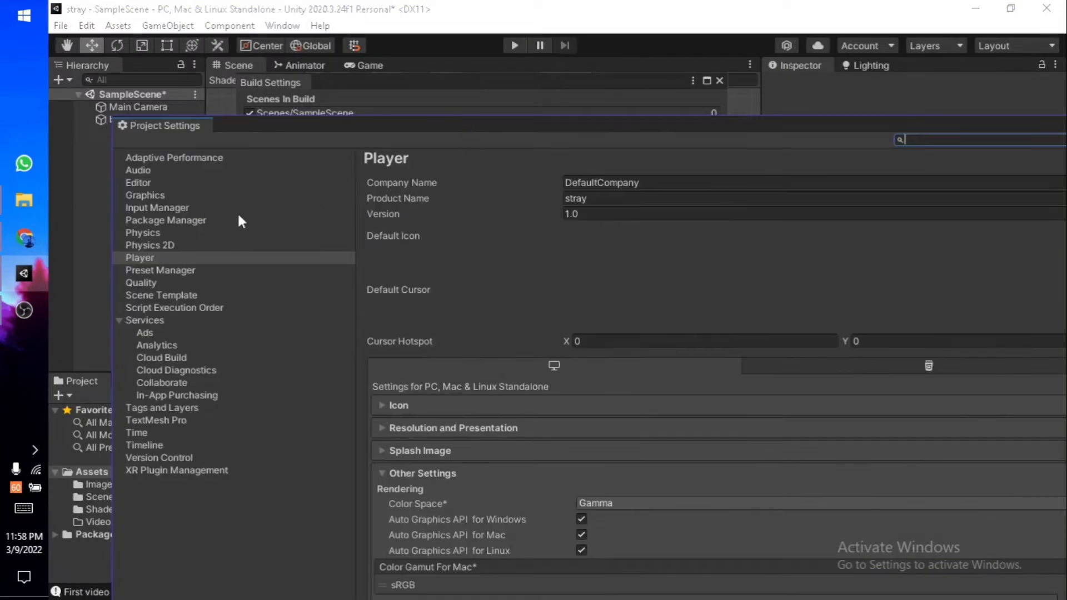
click(135, 183)
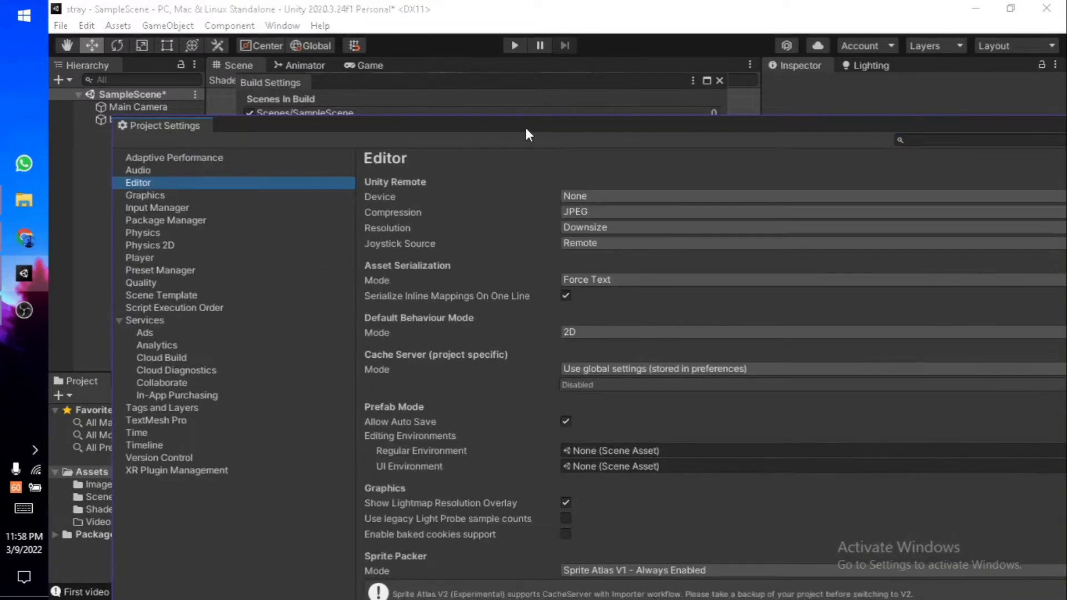
drag(526, 133, 295, 50)
click(148, 124)
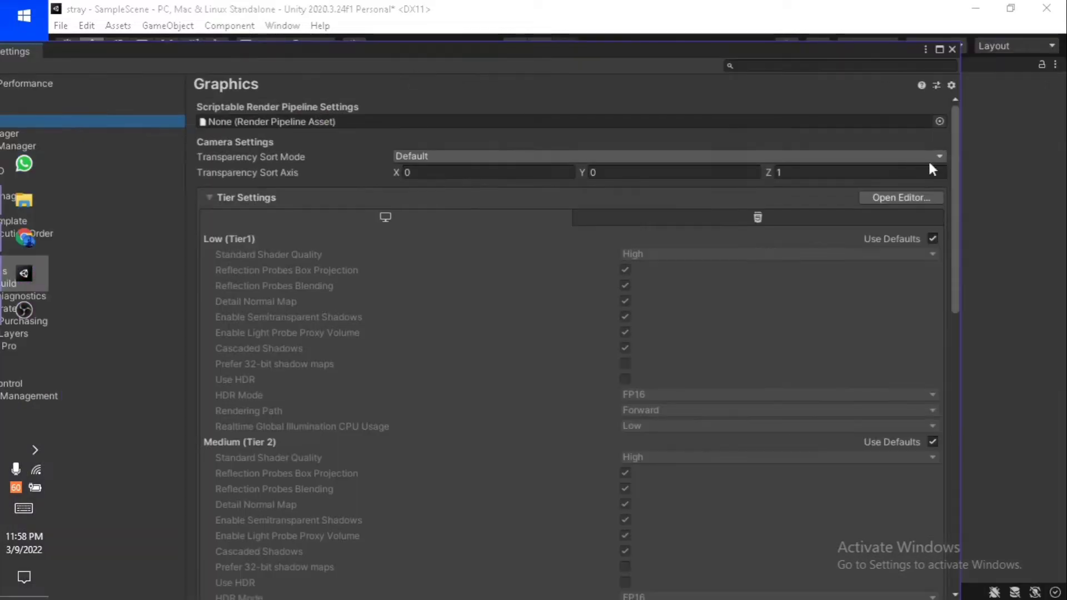
Set Scriptable Render Pipeline Settings to UniversalRenderPipelineAsset and close the settings windows
click(939, 123)
click(789, 173)
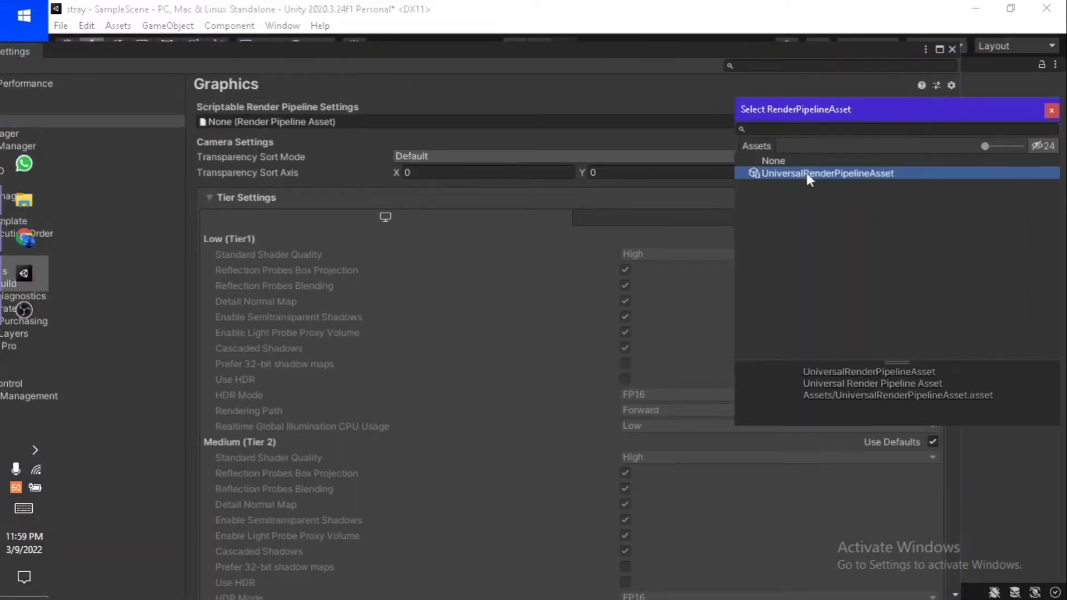
drag(858, 107, 633, 107)
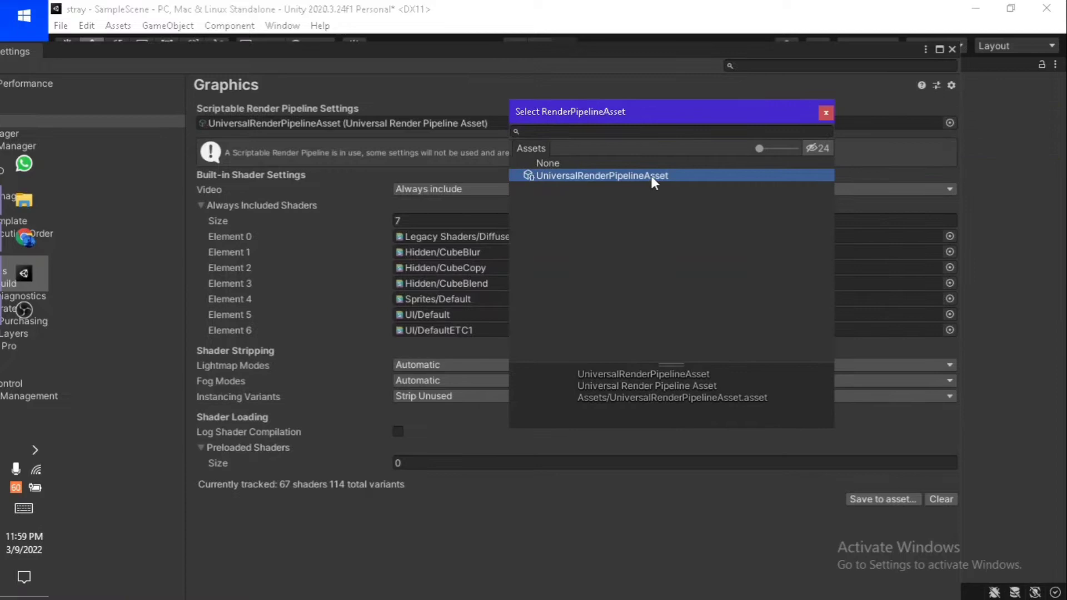
double_click(651, 177)
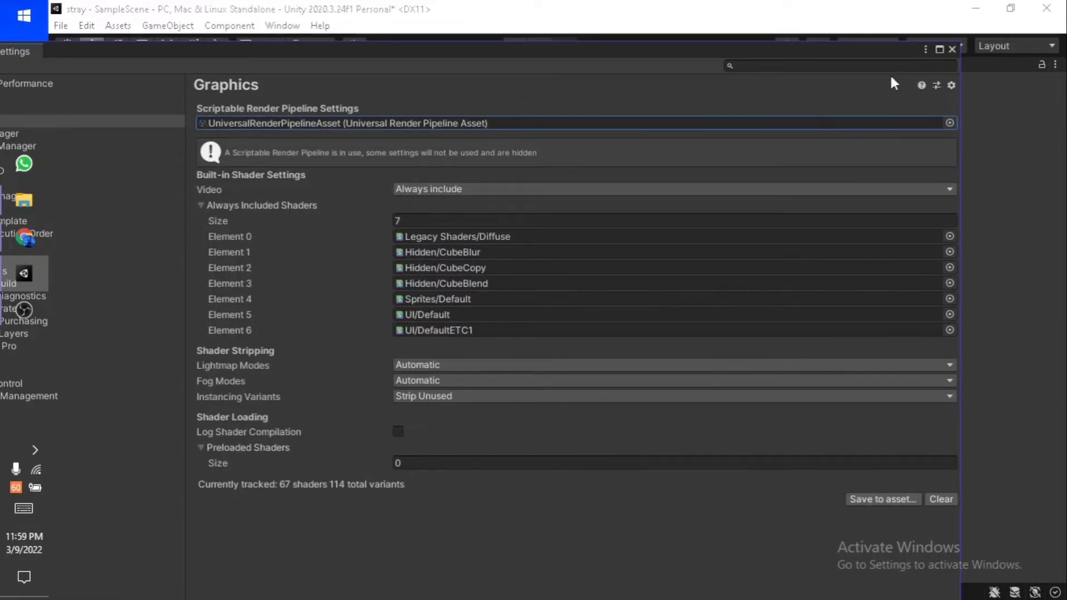
click(952, 49)
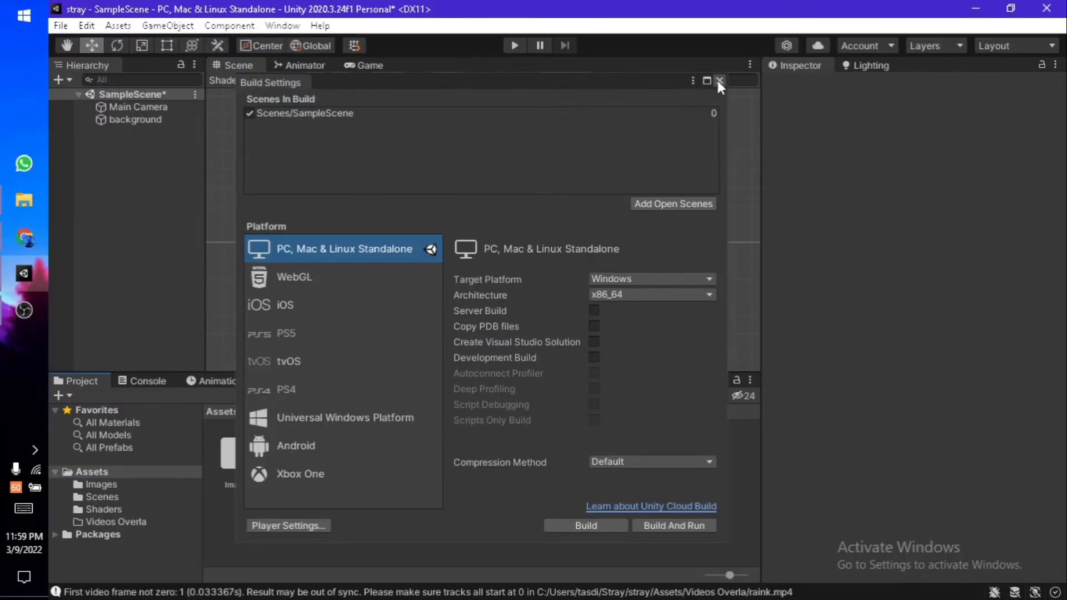
click(291, 526)
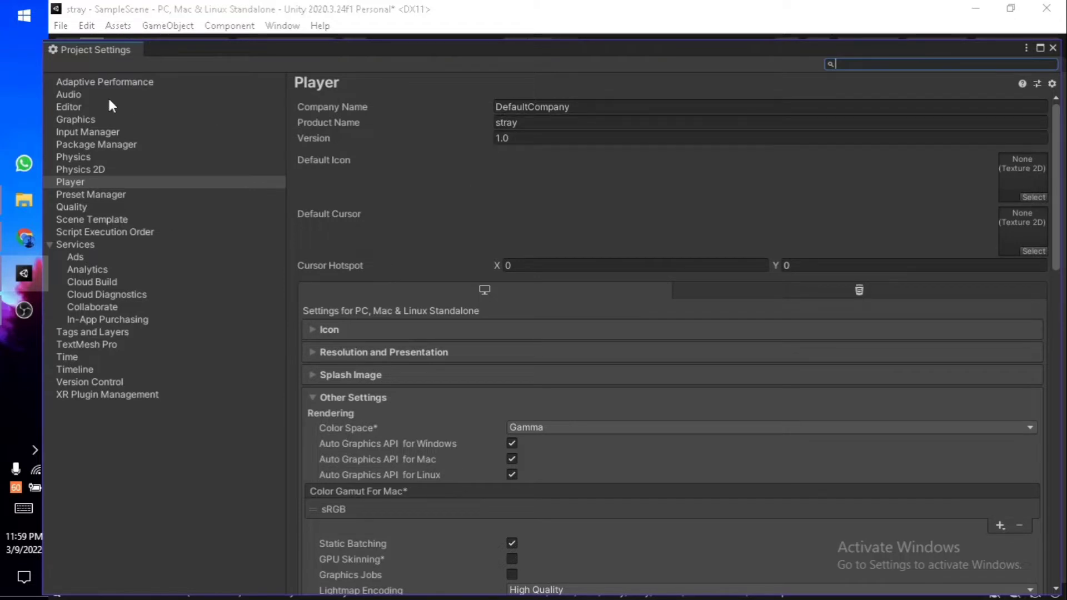
click(100, 122)
click(1053, 47)
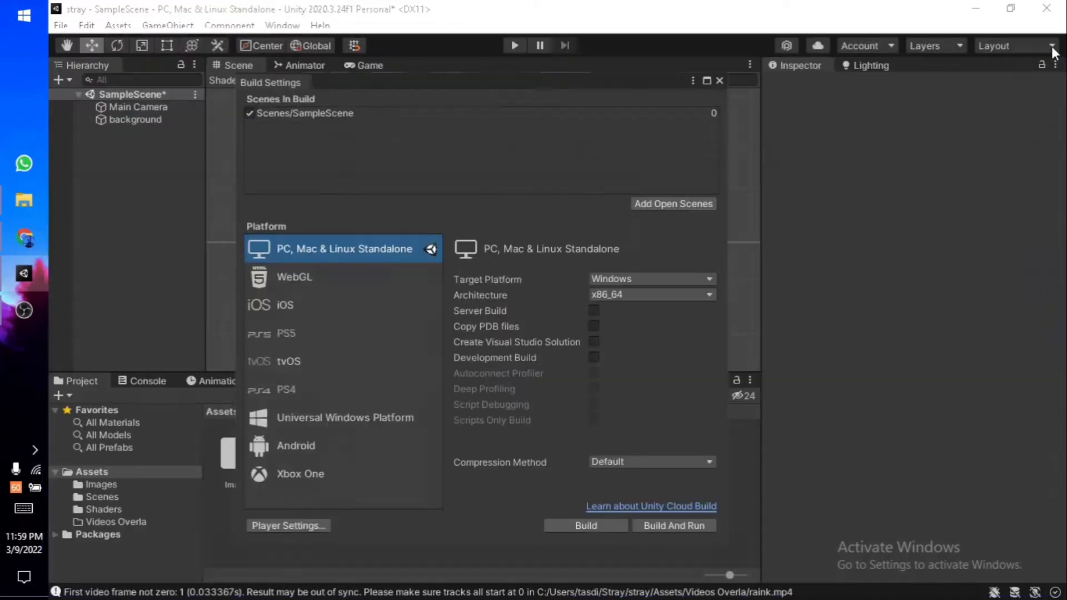
click(719, 80)
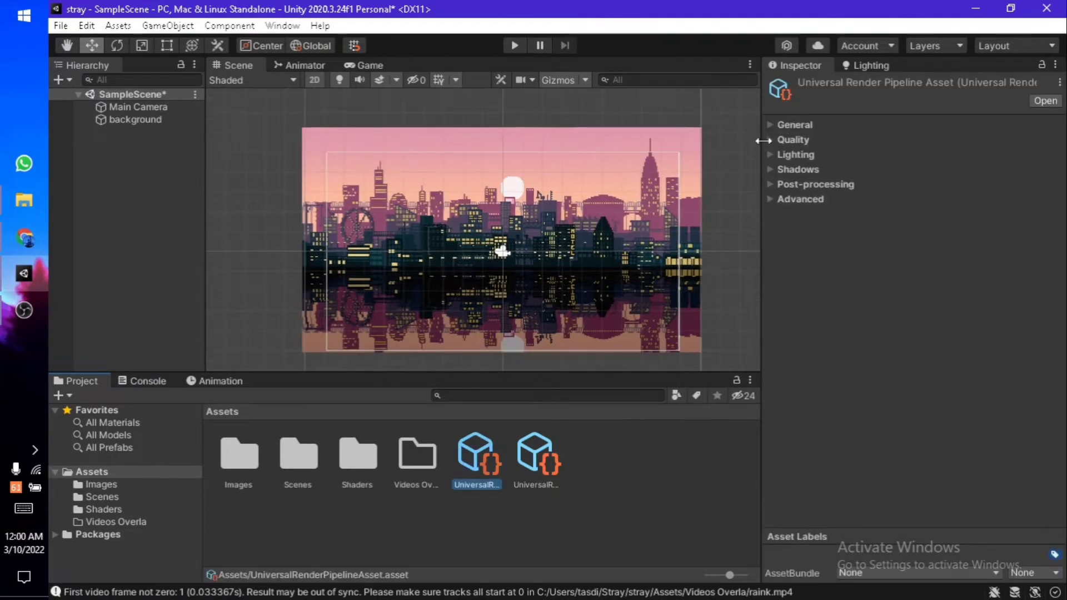
drag(763, 141, 677, 134)
click(685, 123)
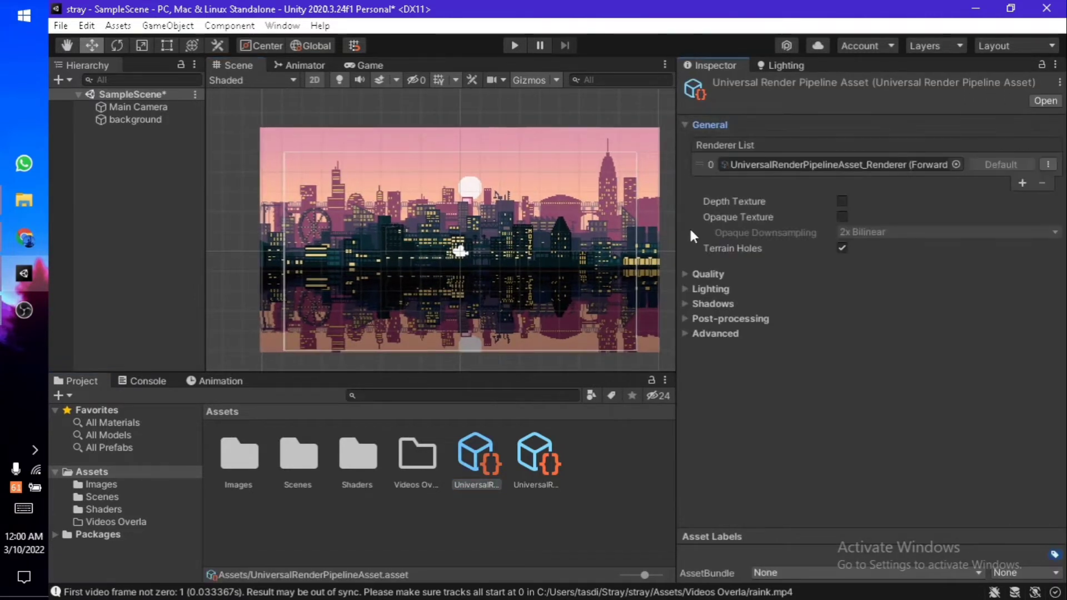
click(689, 274)
click(688, 345)
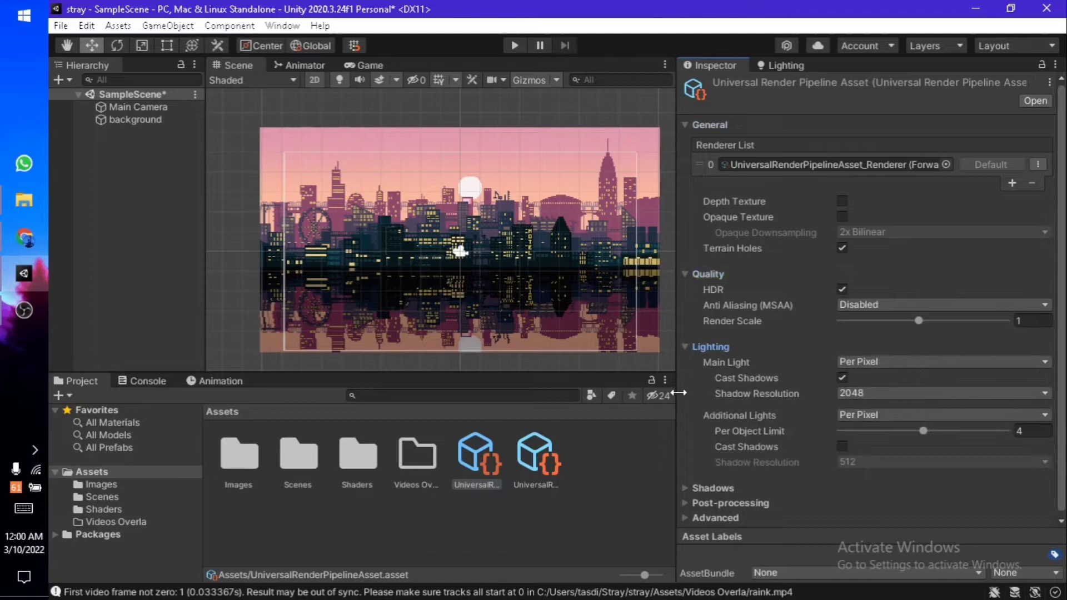
click(685, 487)
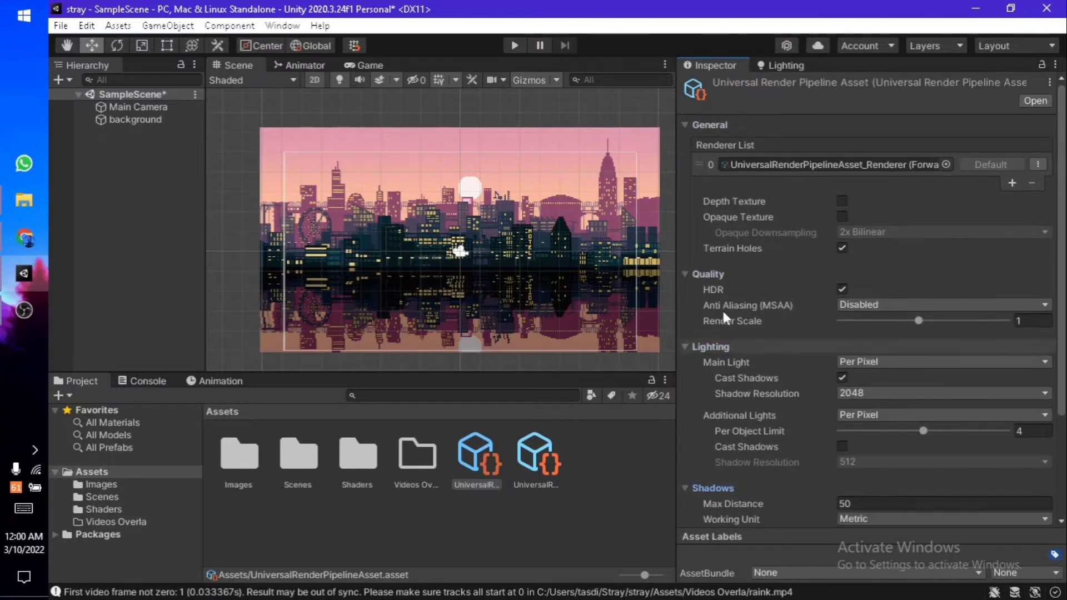
click(530, 461)
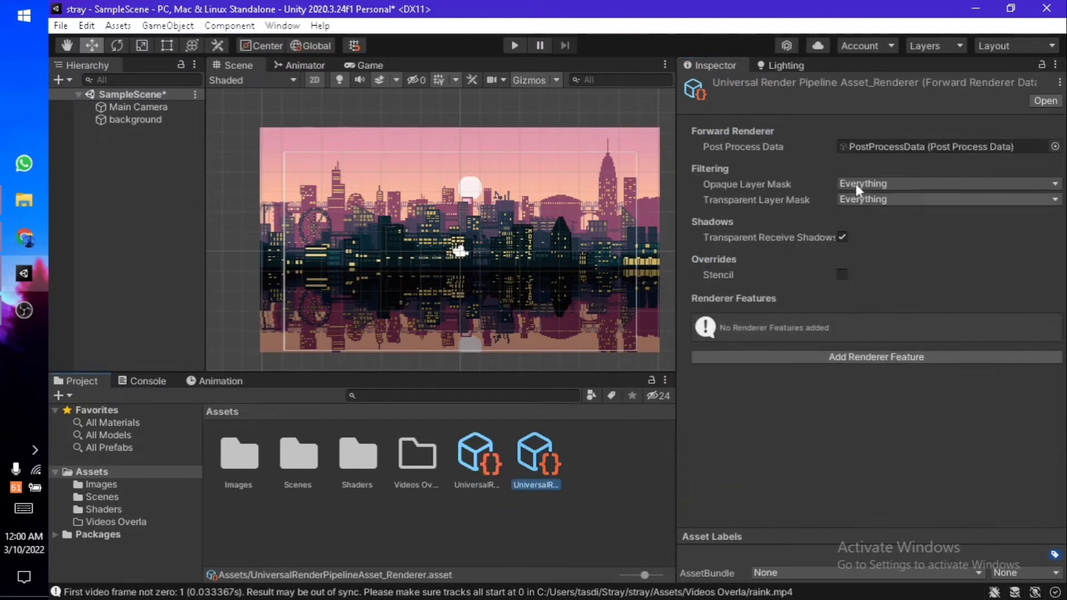
click(468, 455)
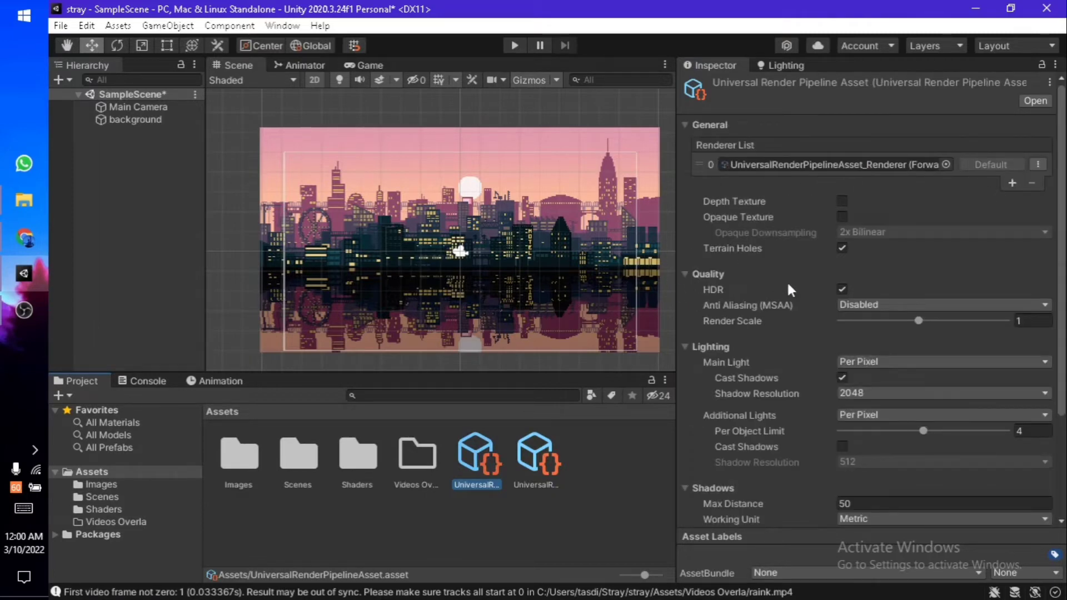
click(24, 310)
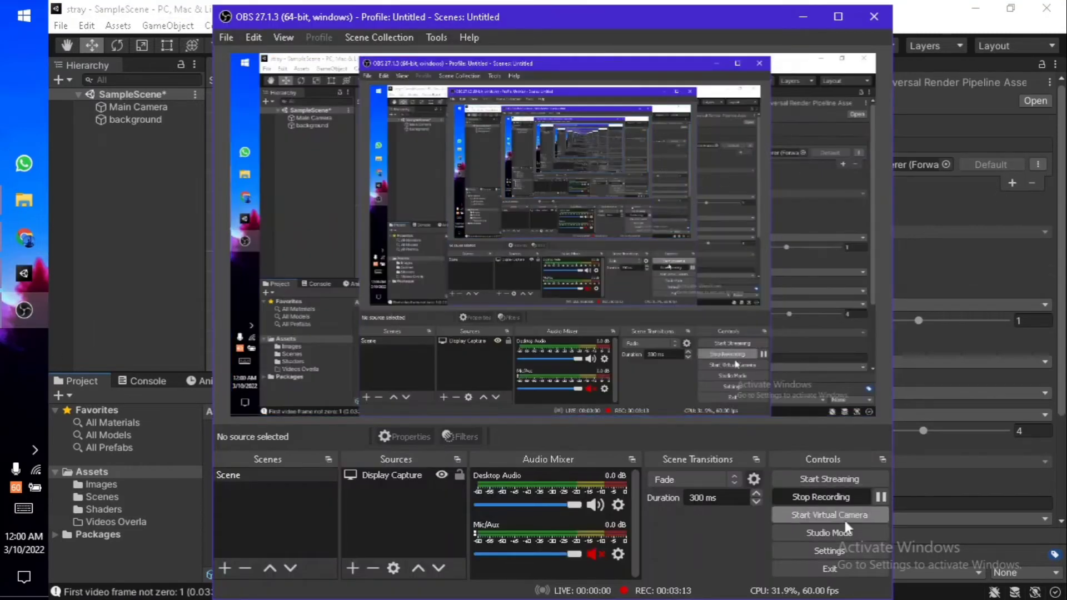
click(803, 17)
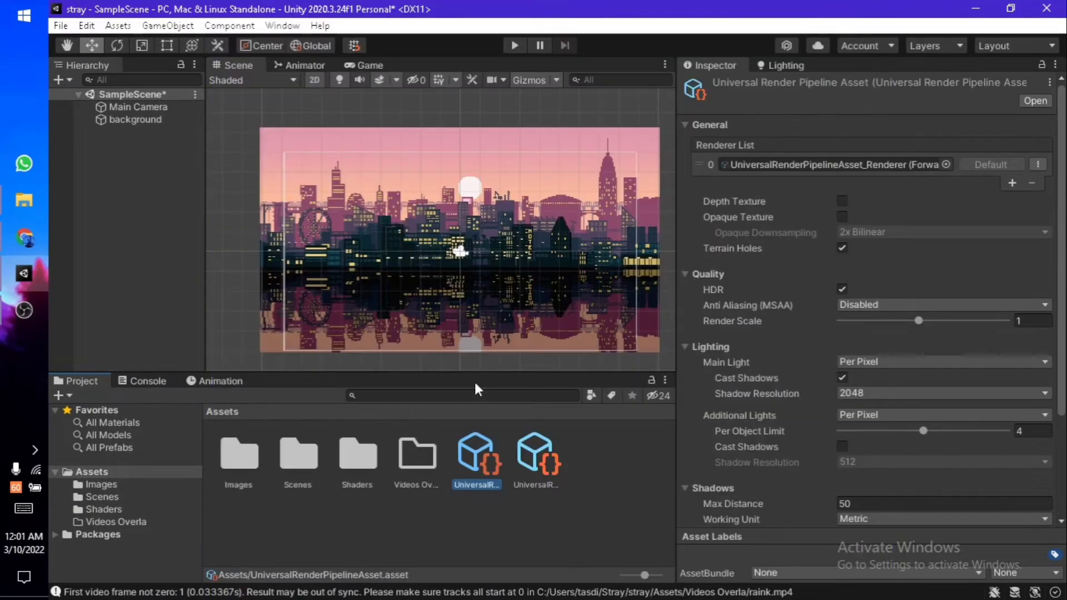
click(759, 165)
click(428, 521)
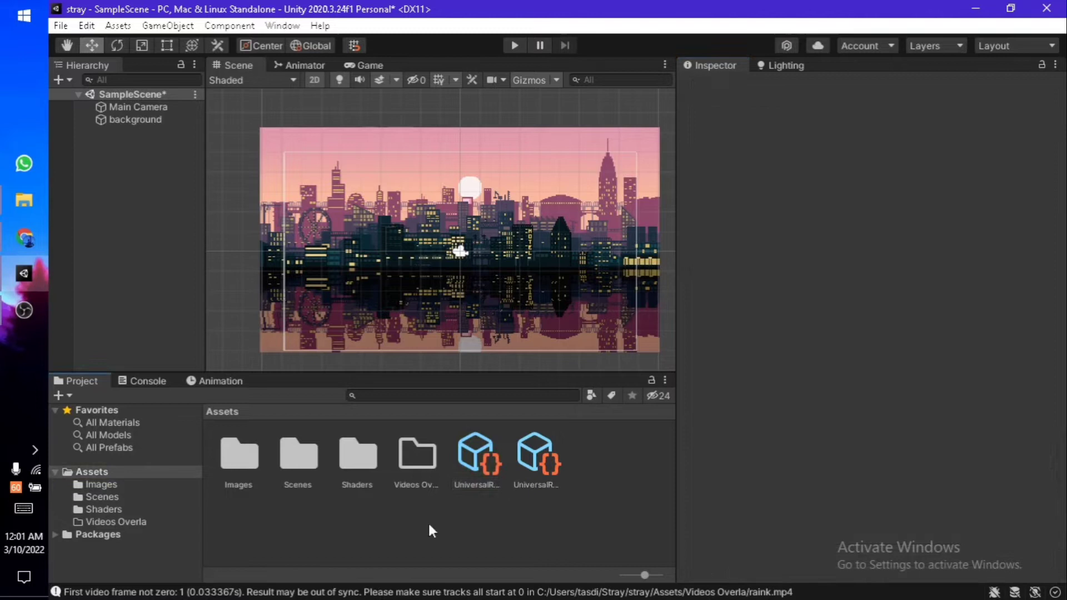
Create a new 2D Renderer asset named URP2d in Assets
right_click(123, 468)
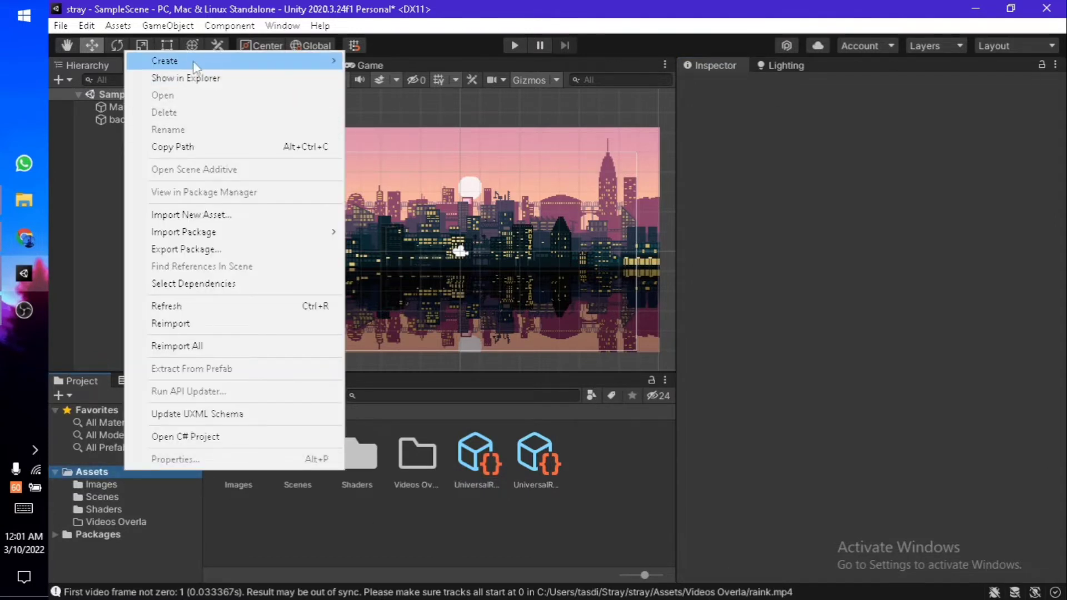
mouse_move(195, 62)
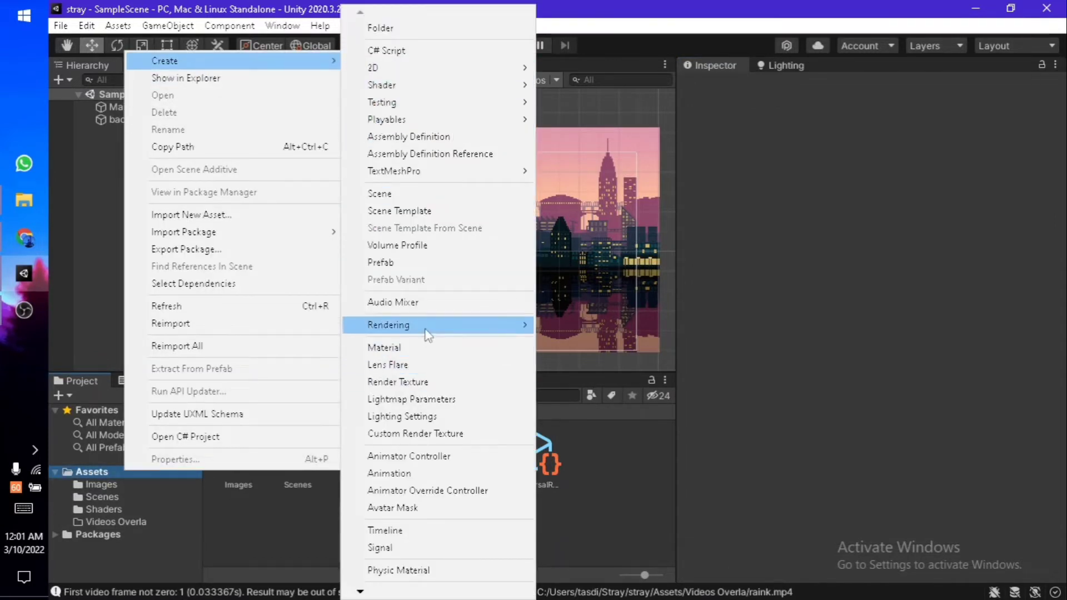
mouse_move(428, 328)
mouse_move(571, 323)
click(756, 389)
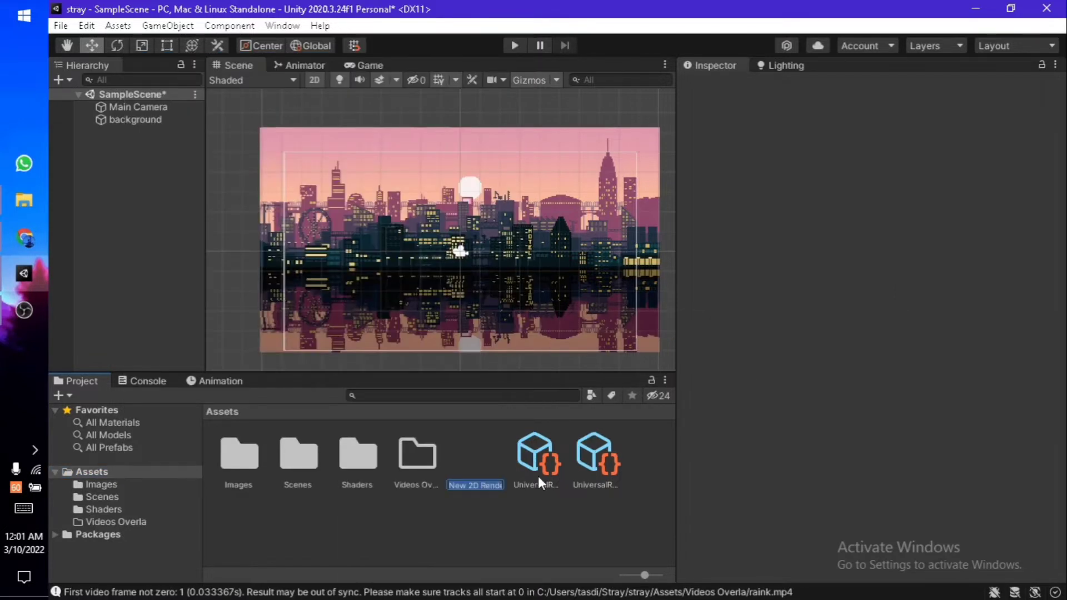
text(URP)
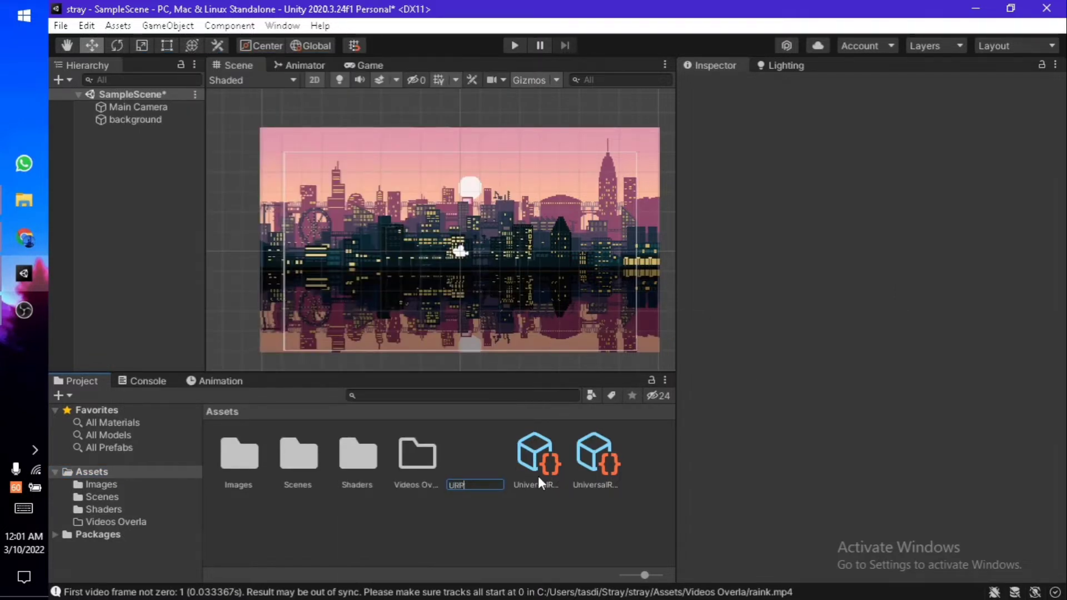
text(2)
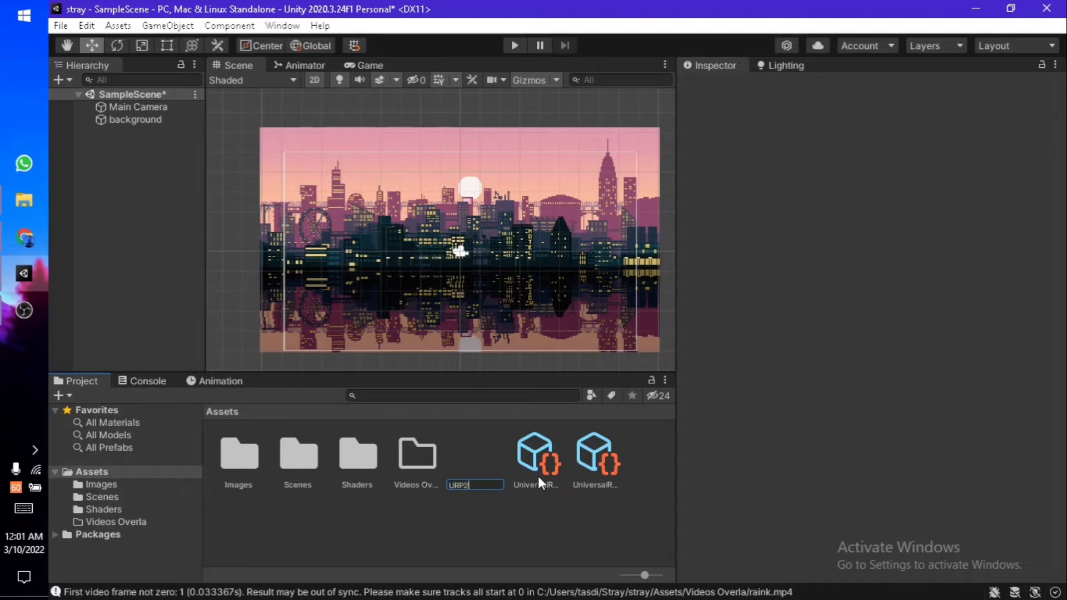
text(d)
key(Return)
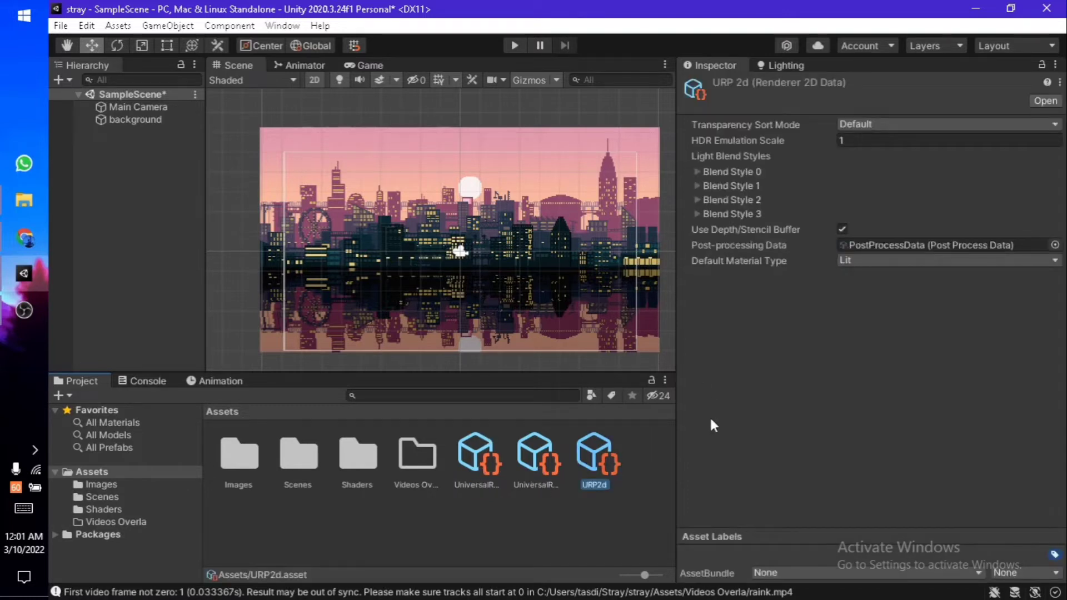
Assign URP2d as the renderer in the Universal Render Pipeline asset's Renderer List
drag(488, 465, 767, 167)
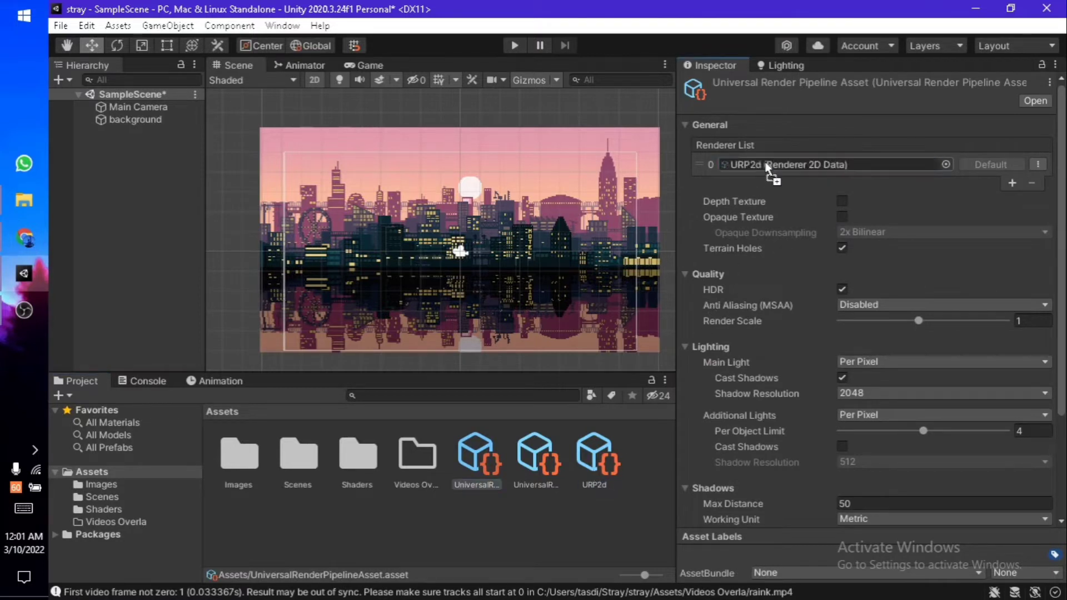
click(393, 286)
click(473, 466)
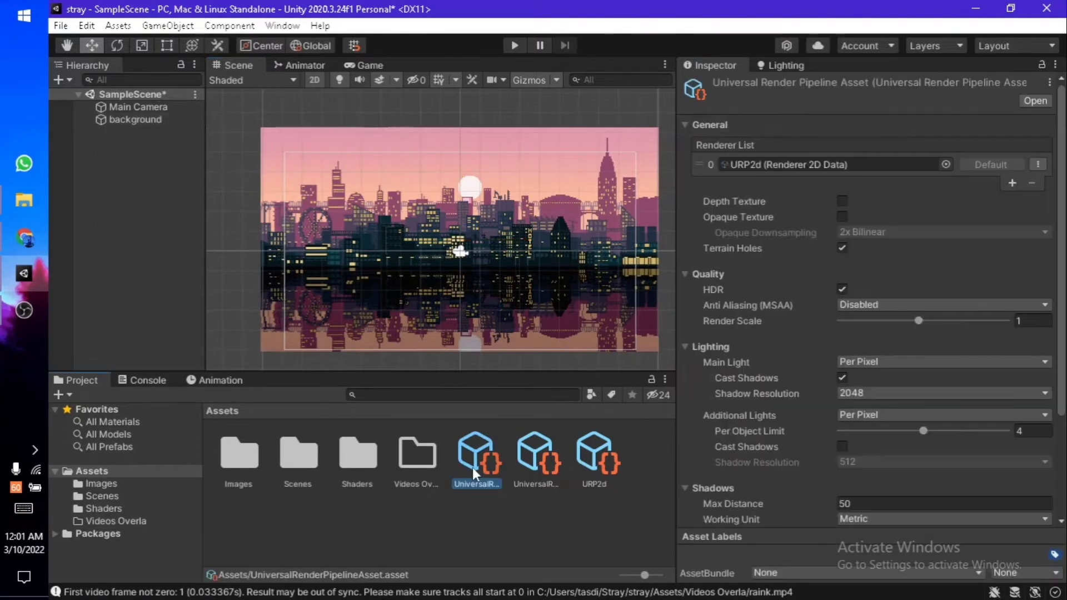
Widen the Scene view by dragging the Scene/Inspector splitter to the right
click(295, 131)
click(254, 137)
click(27, 307)
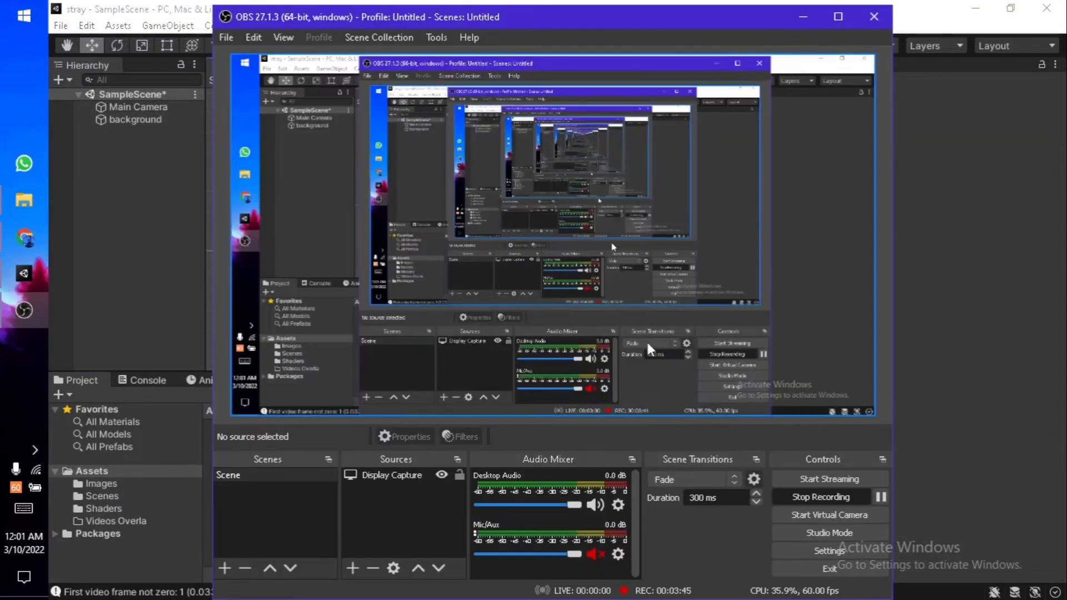
click(881, 497)
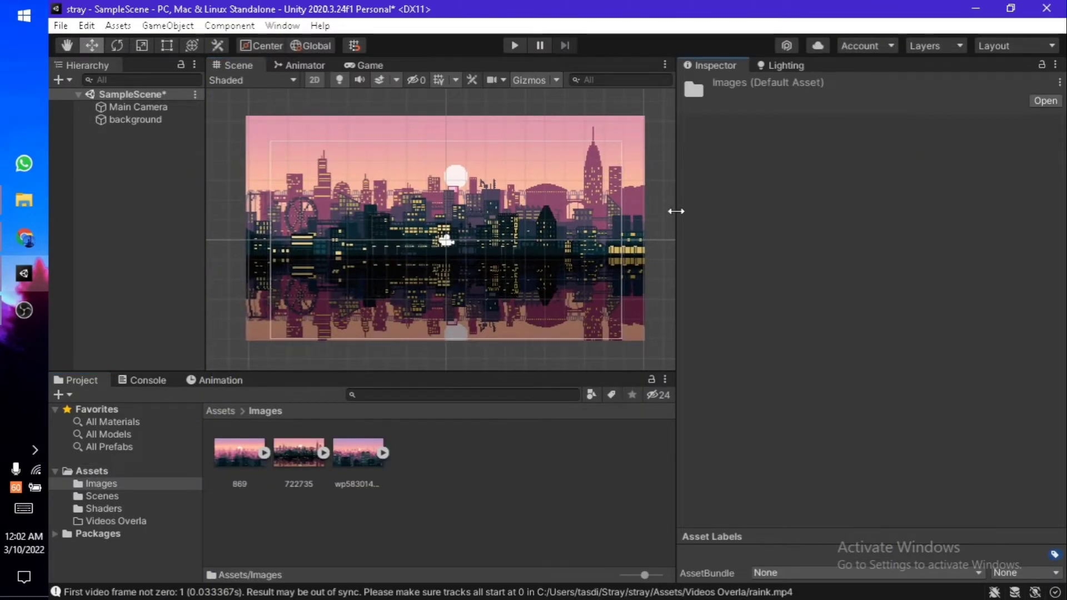
drag(677, 211, 911, 250)
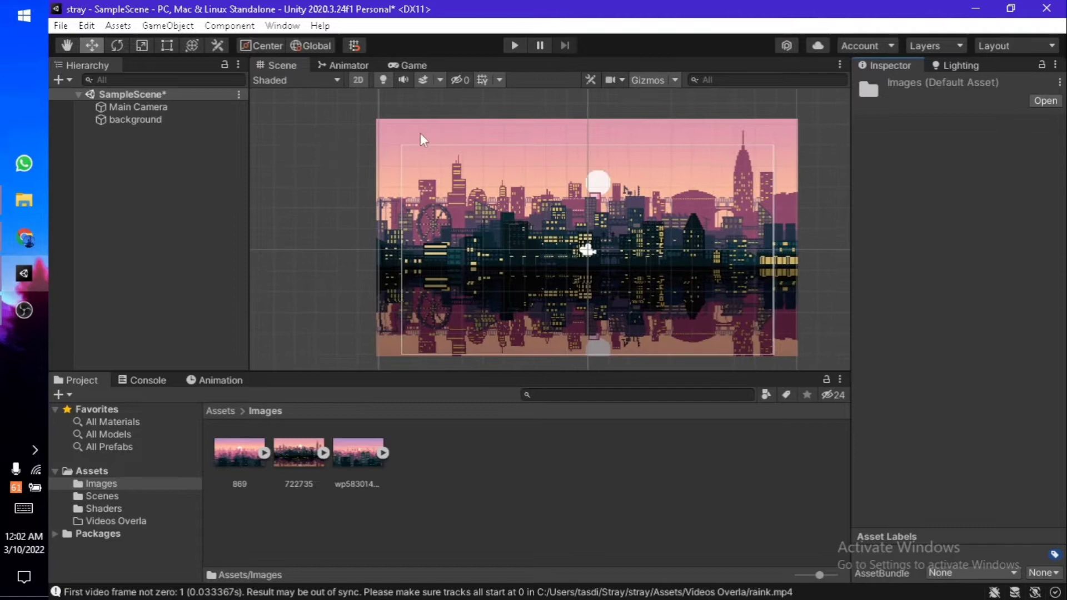
click(401, 62)
click(298, 61)
scroll(583, 246, up, 2)
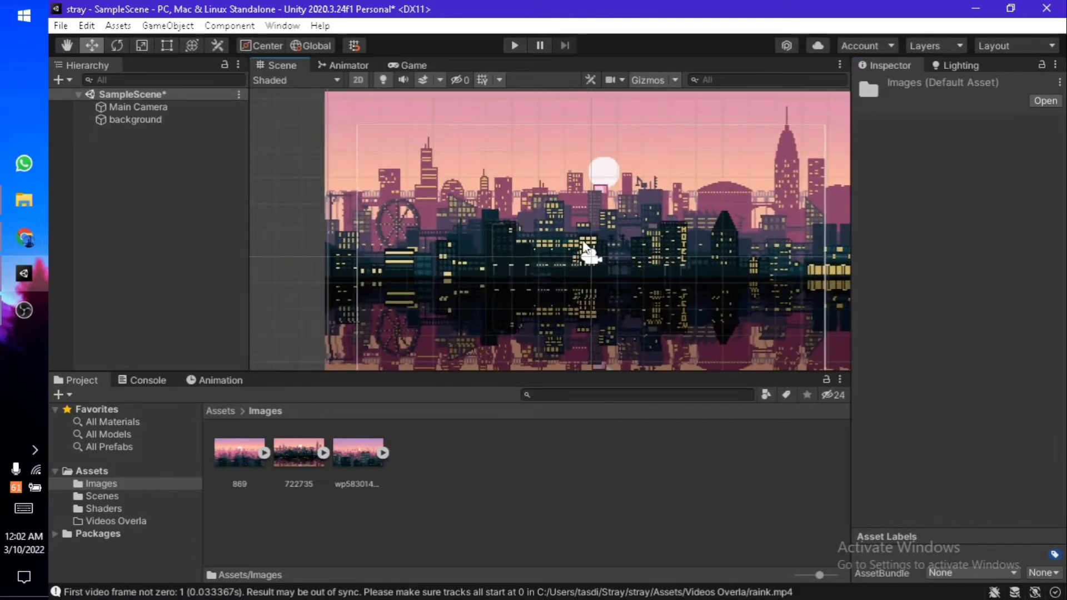
Place the 869 sprite into the scene as a trial, then delete it
drag(240, 448, 562, 245)
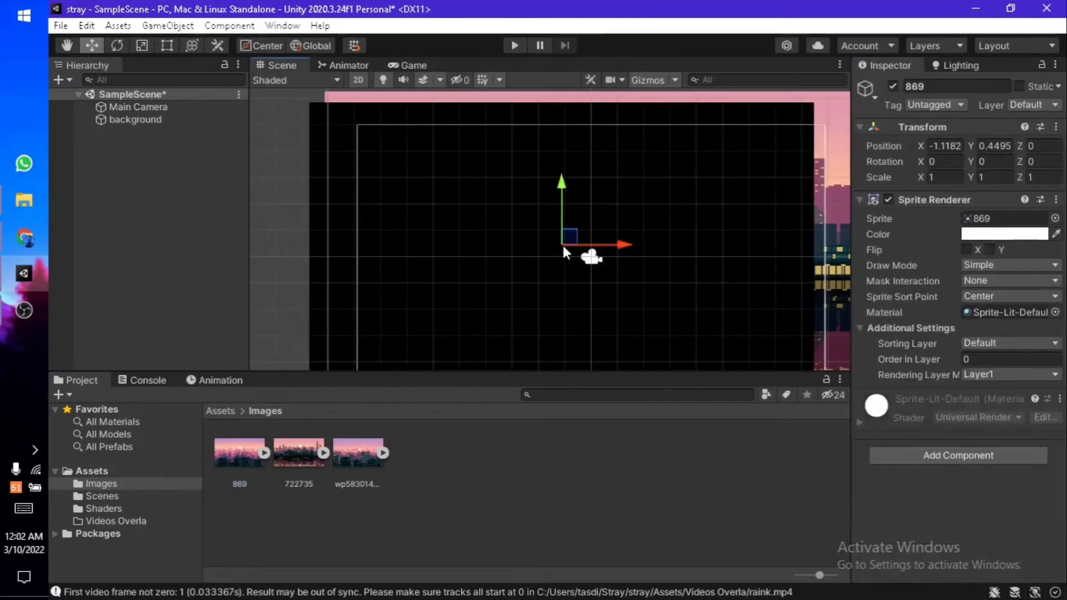
click(471, 220)
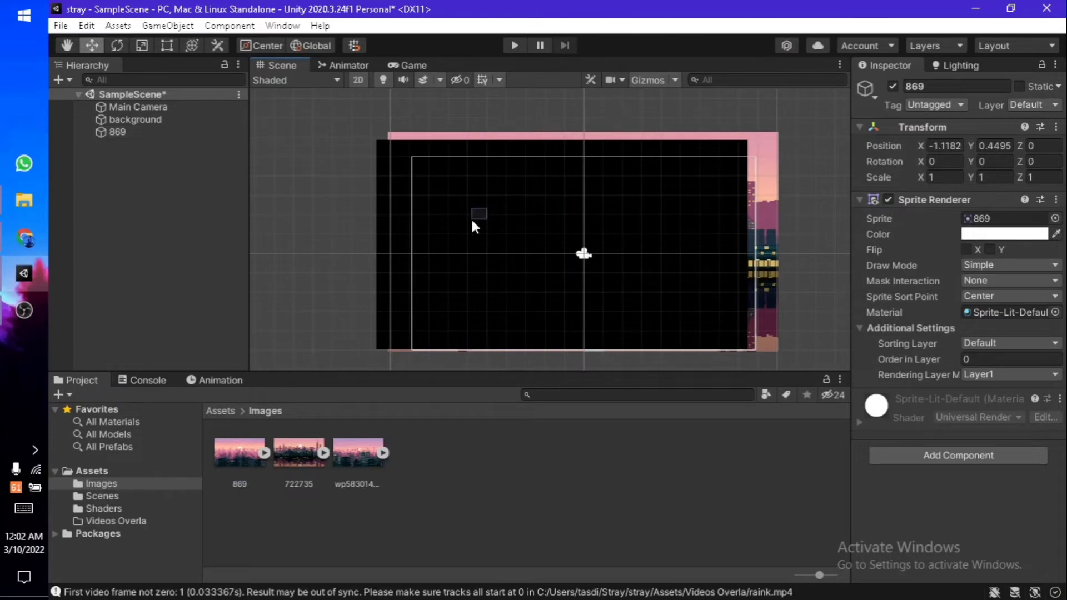
click(125, 121)
click(126, 132)
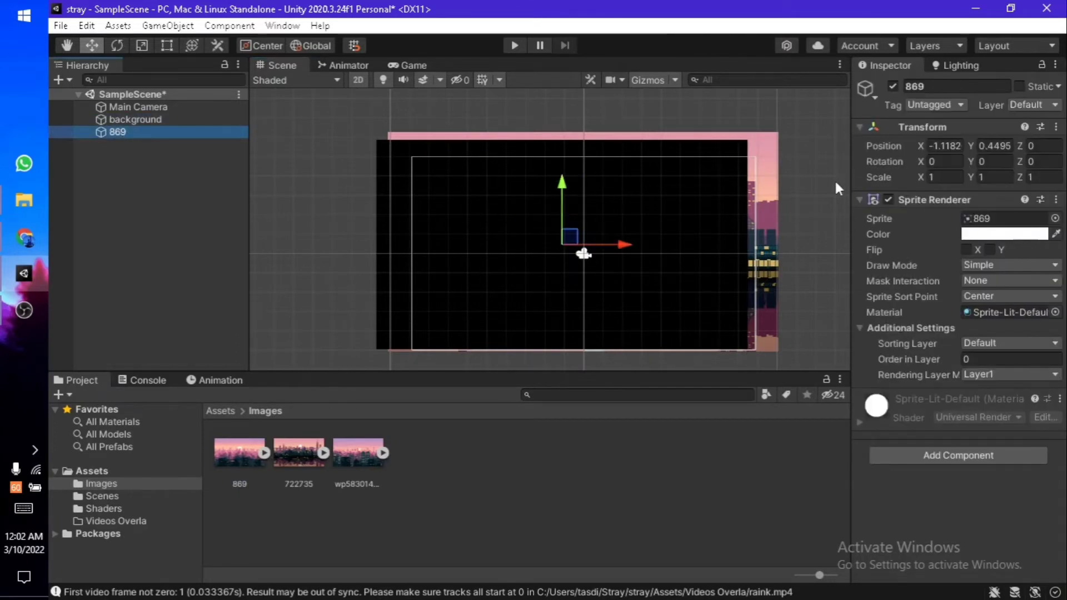
key(Delete)
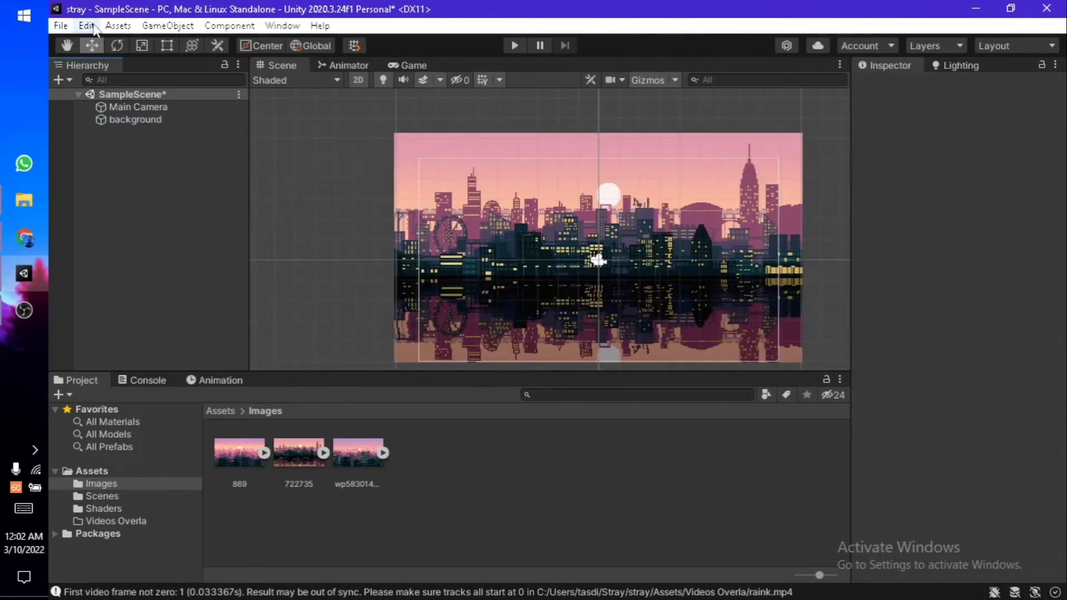
Upgrade all project materials to UniversalRP materials and confirm with Proceed
click(87, 25)
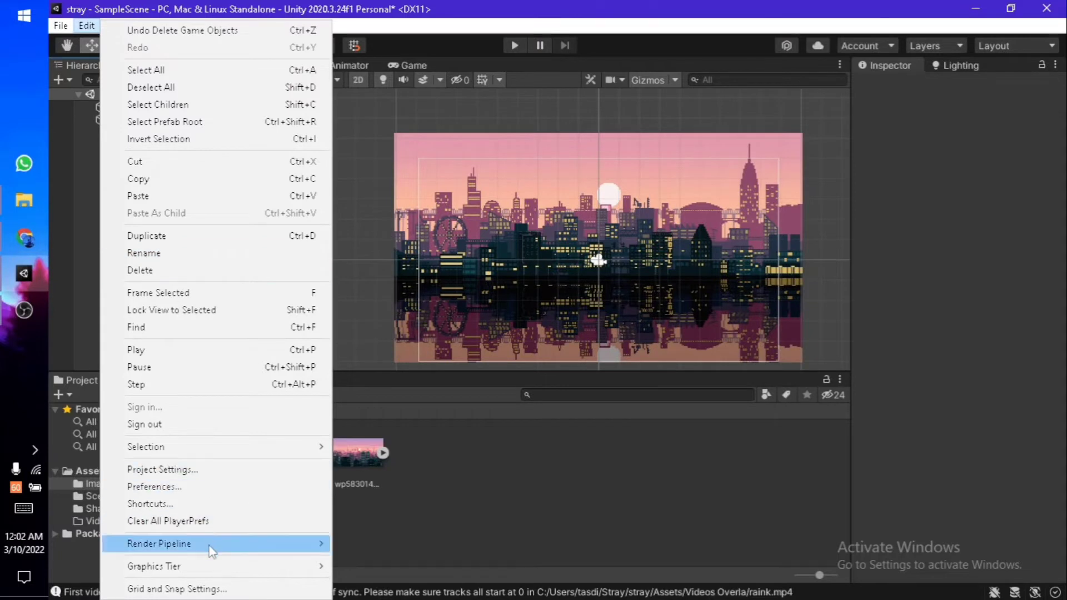
mouse_move(212, 549)
mouse_move(435, 566)
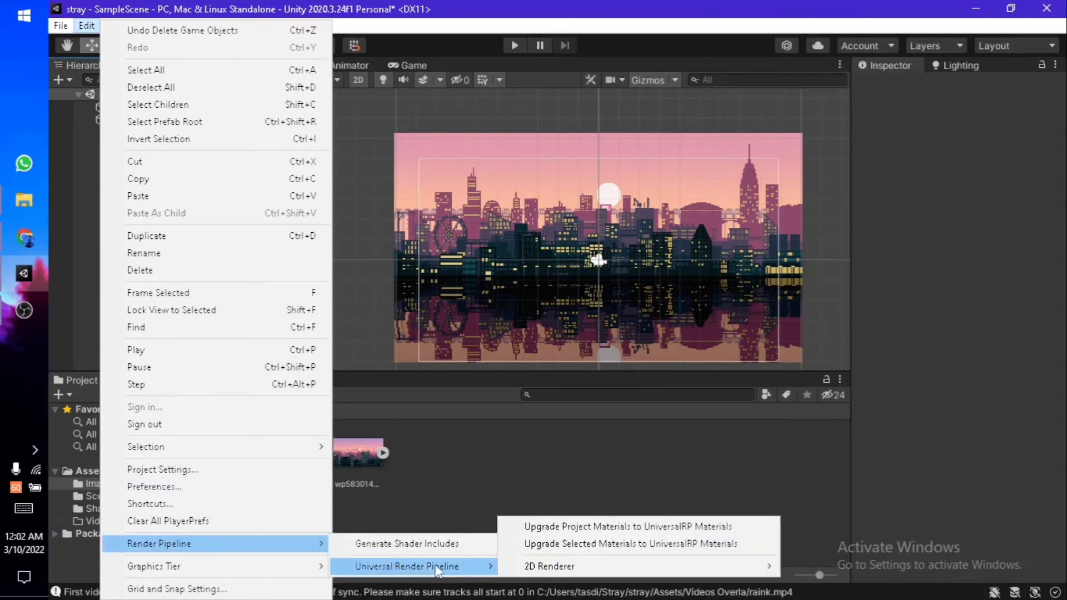
click(628, 526)
click(603, 338)
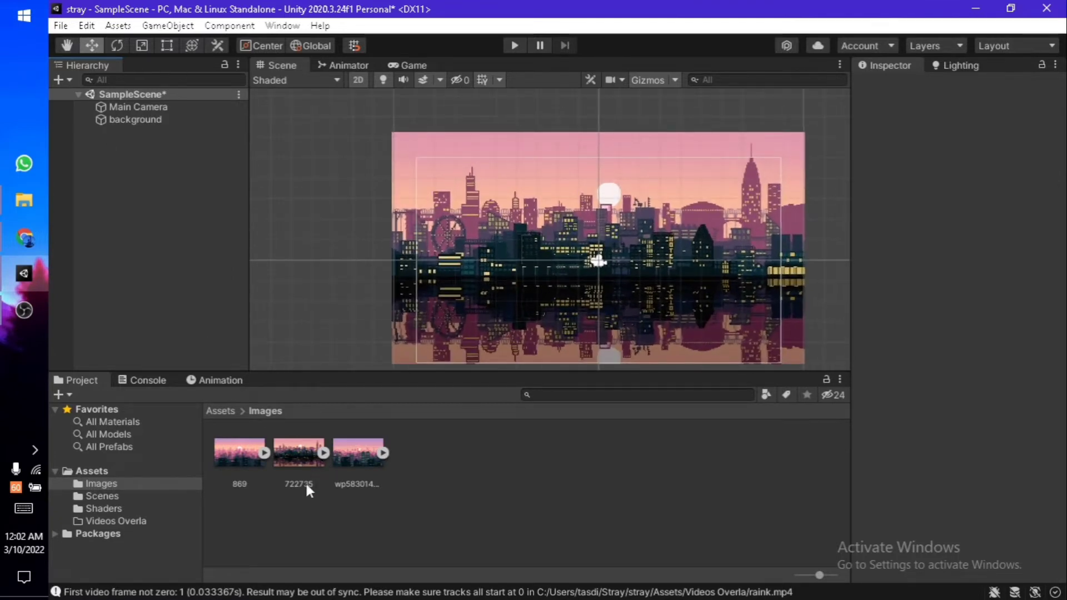
Drag the 722735 sprite into the scene, then undo adding it
click(534, 318)
click(225, 481)
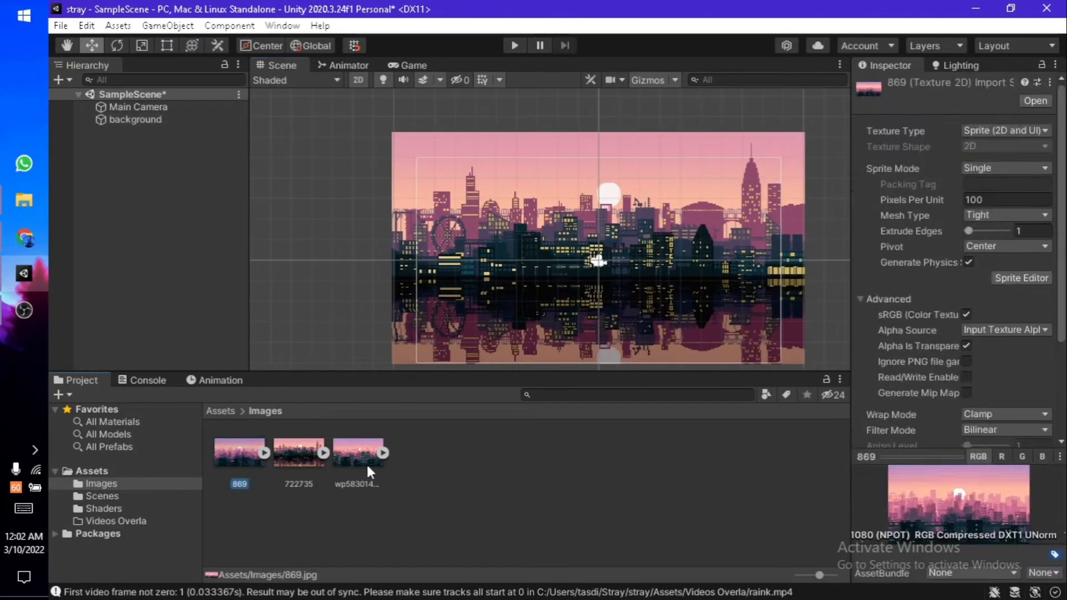
click(526, 504)
click(396, 151)
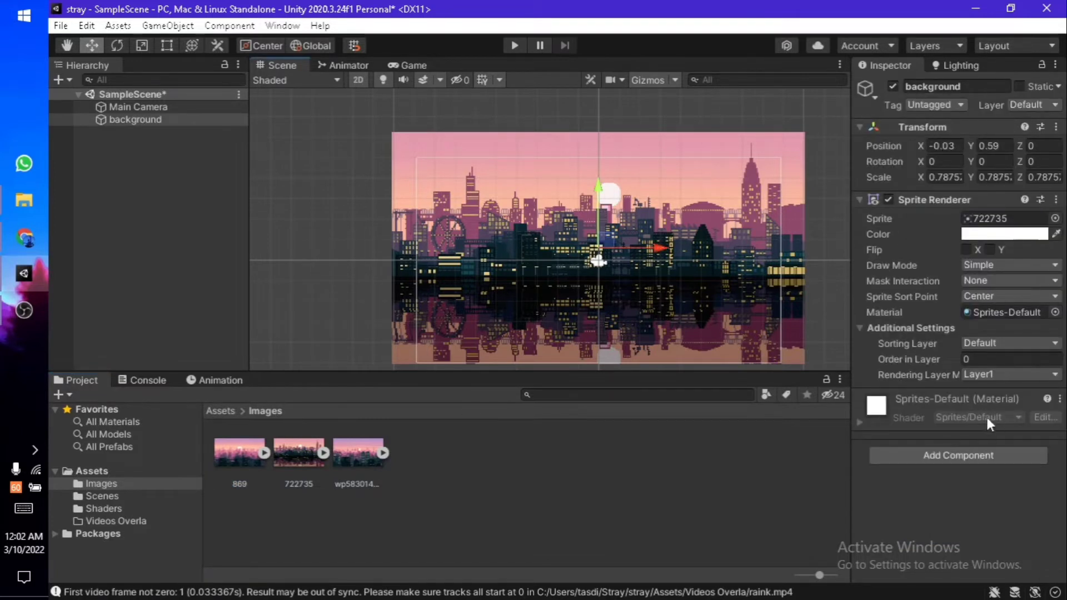
scroll(422, 234, down, 2)
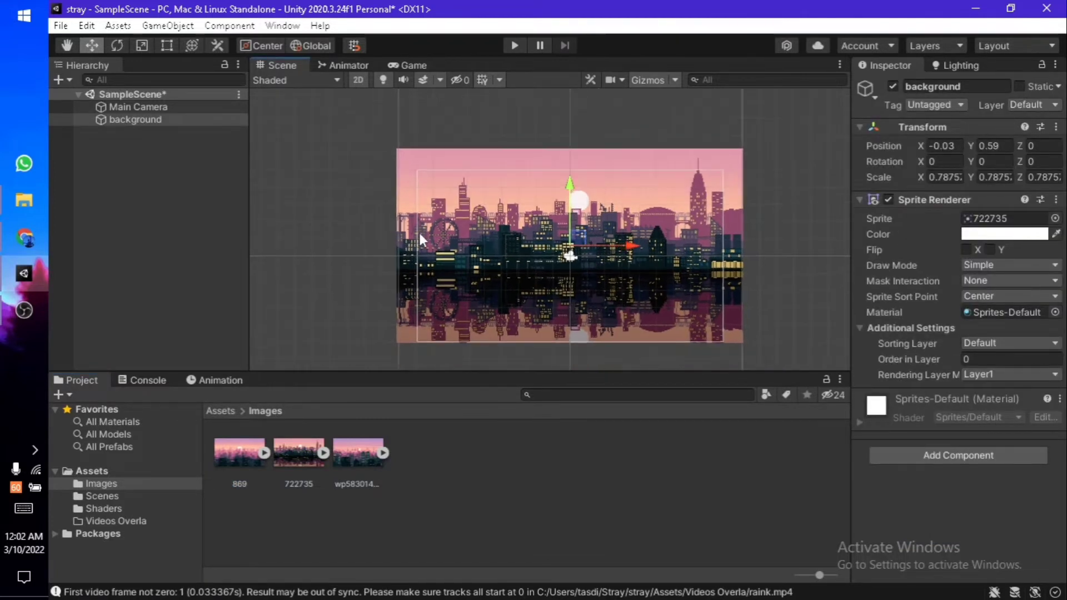
scroll(417, 257, up, 2)
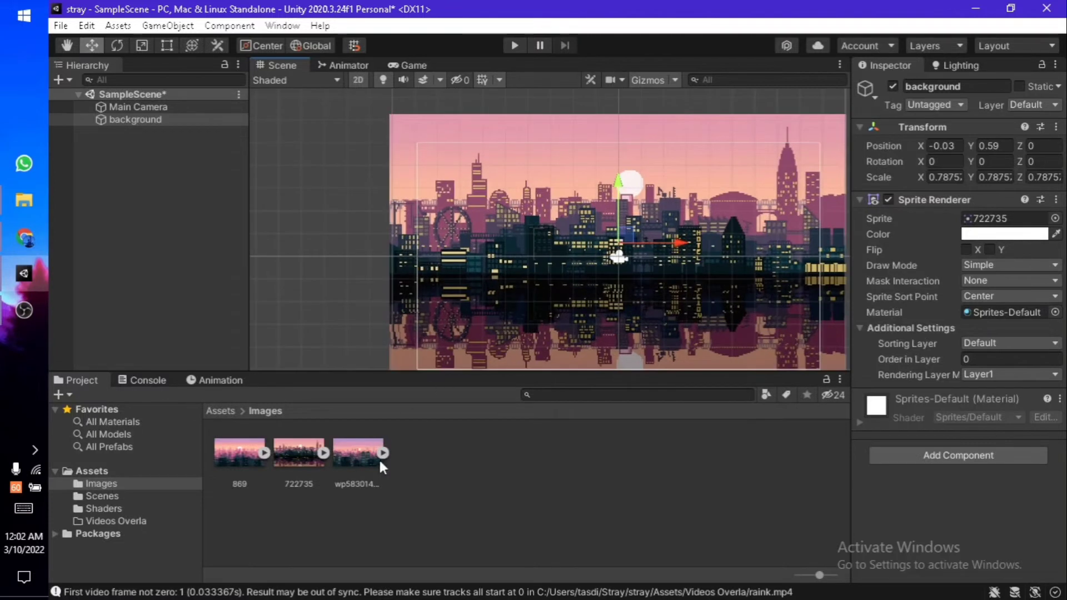
drag(298, 457, 676, 261)
click(150, 120)
key(ctrl+z)
key(ctrl+z)
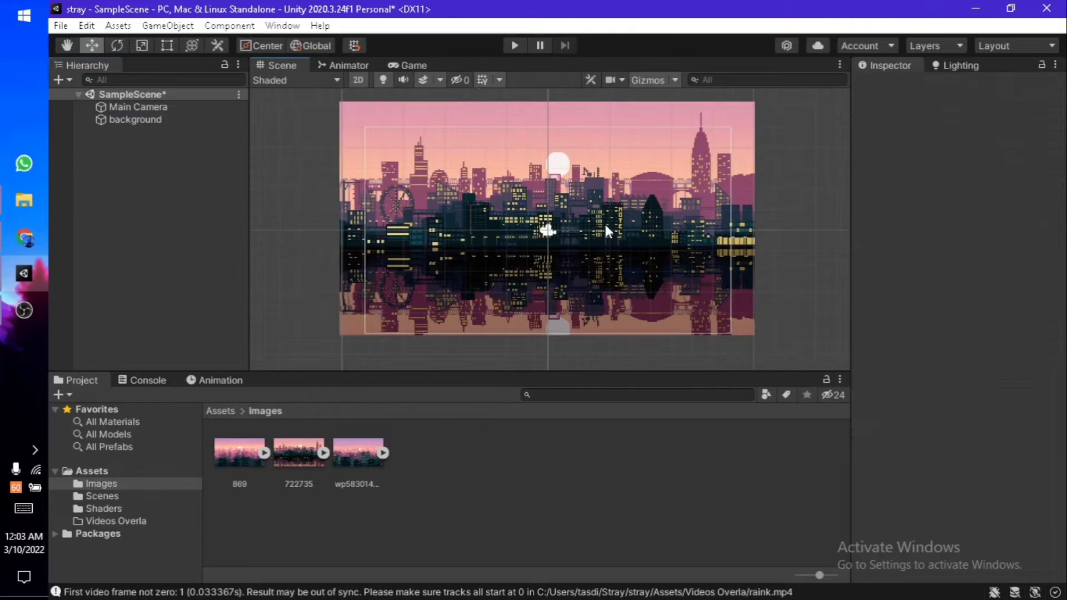
scroll(604, 221, down, 1)
scroll(604, 215, up, 2)
Place a new 722735 sprite at the centre of the scene
scroll(604, 250, down, 1)
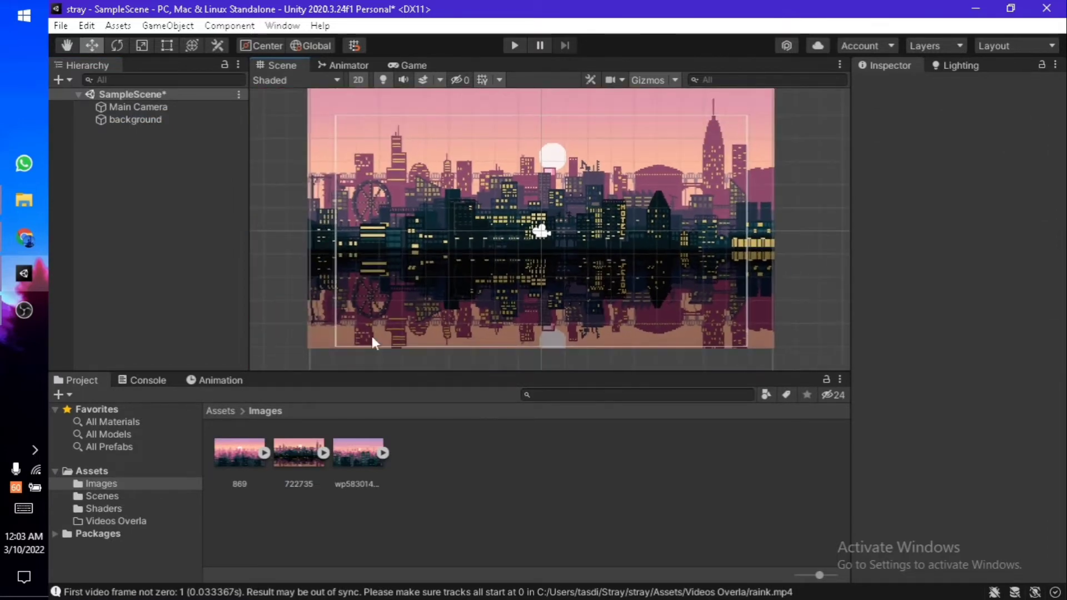
drag(308, 453, 535, 197)
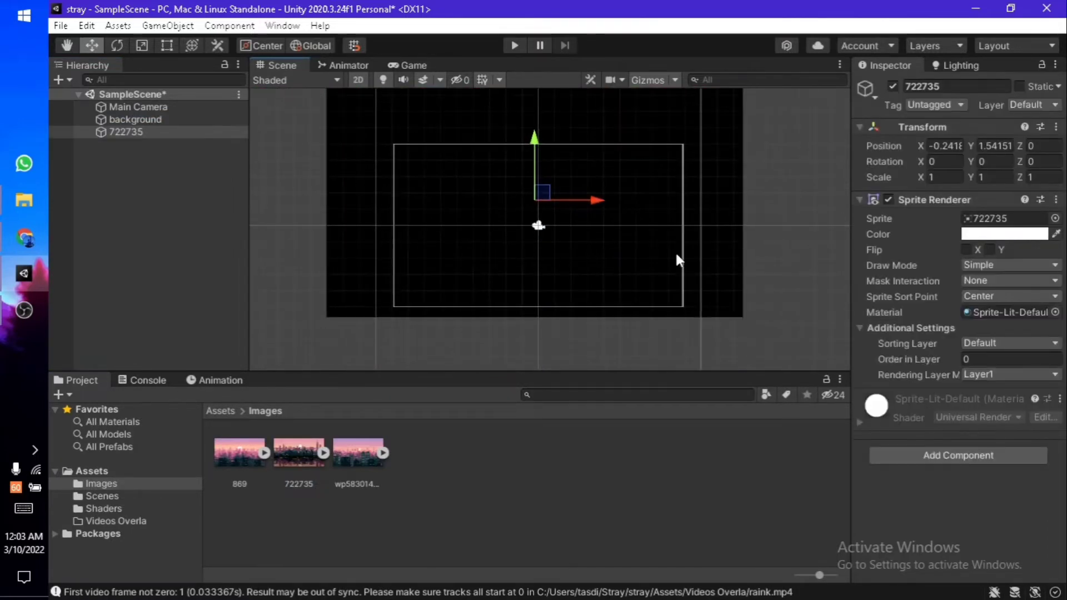
key(ctrl+z)
key(ctrl+z)
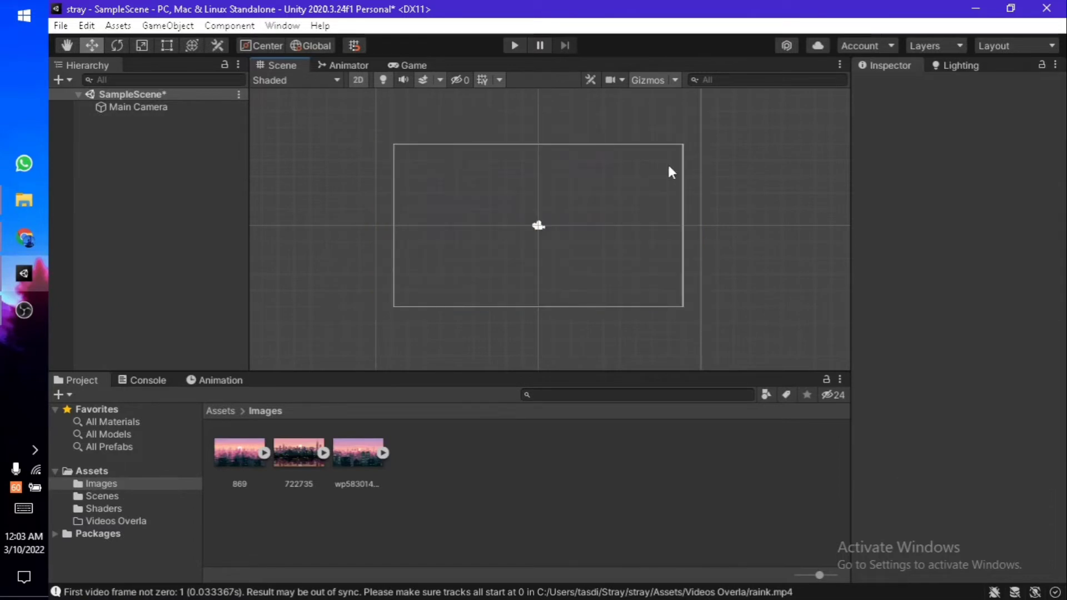
scroll(405, 297, up, 1)
drag(308, 451, 581, 207)
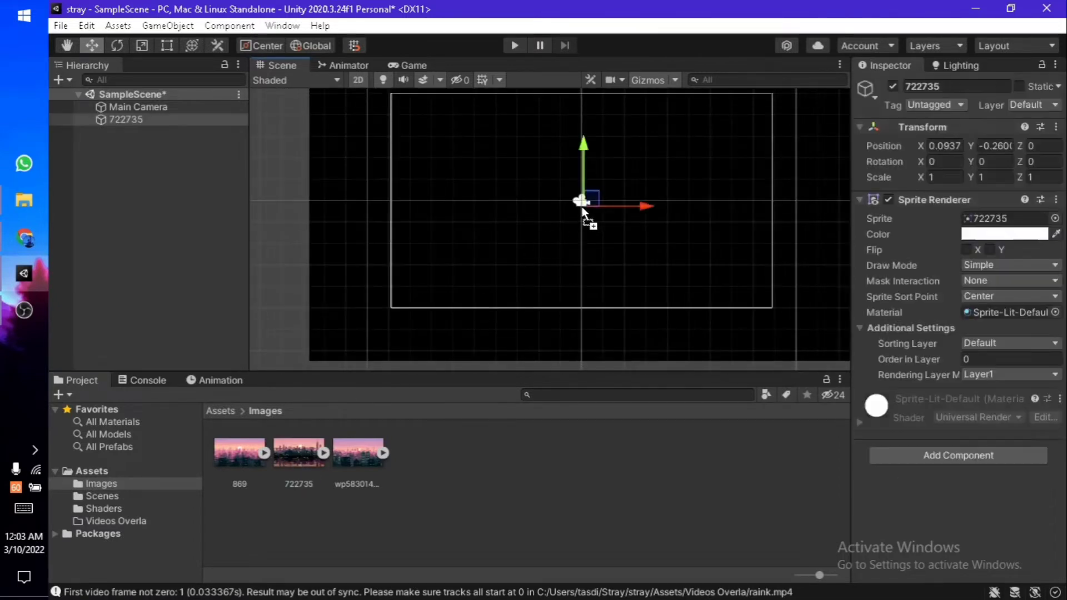
Scale the 722735 sprite to 0.8071 and raise it to -0.01, 0.69
scroll(578, 237, down, 1)
click(140, 43)
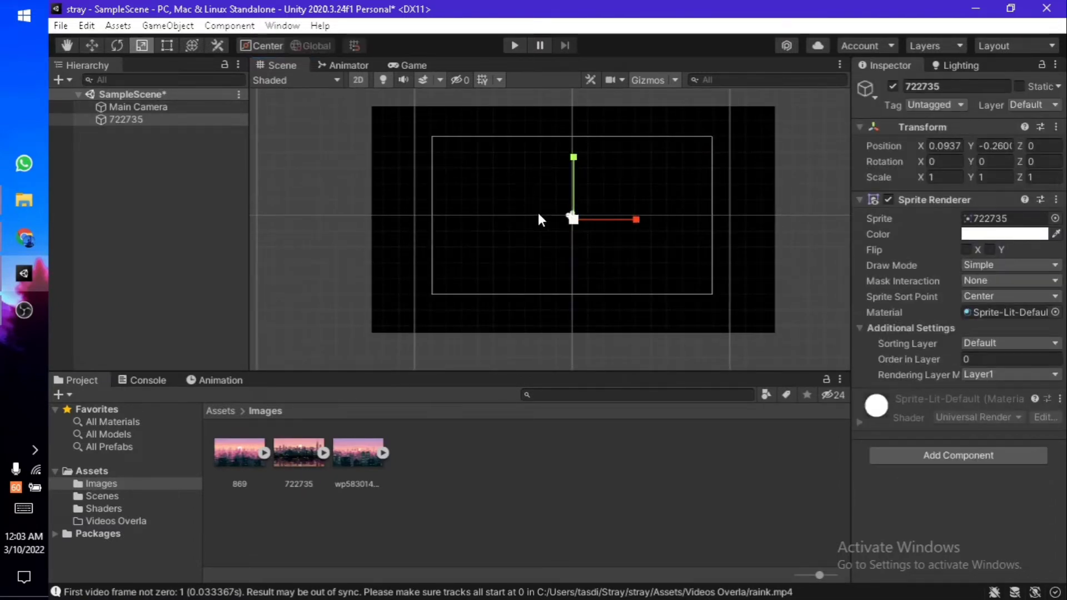
drag(581, 222, 571, 232)
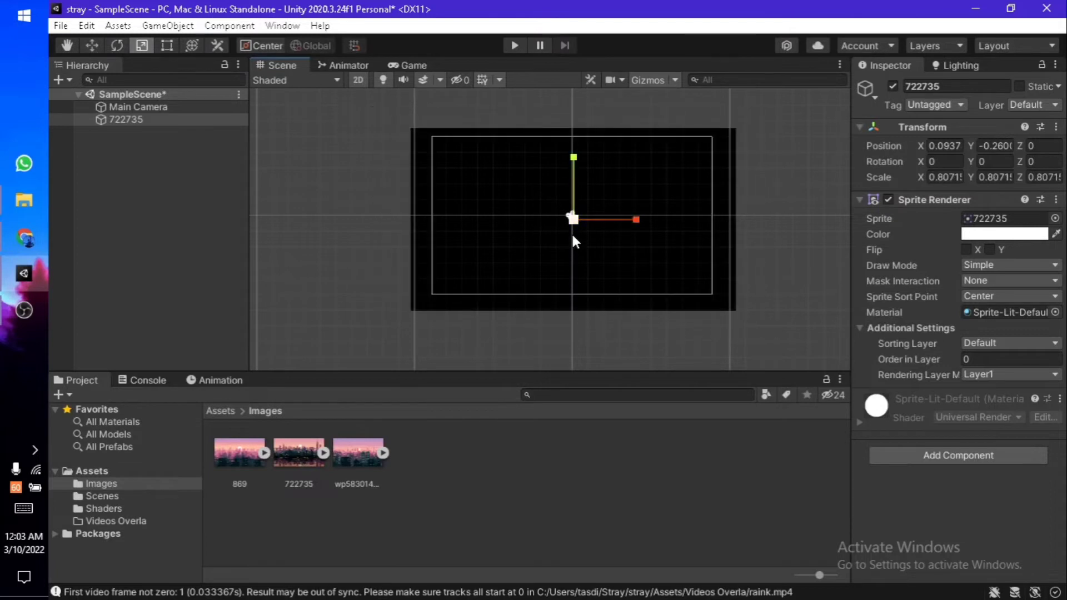
key(w)
drag(576, 177, 568, 149)
drag(620, 202, 617, 201)
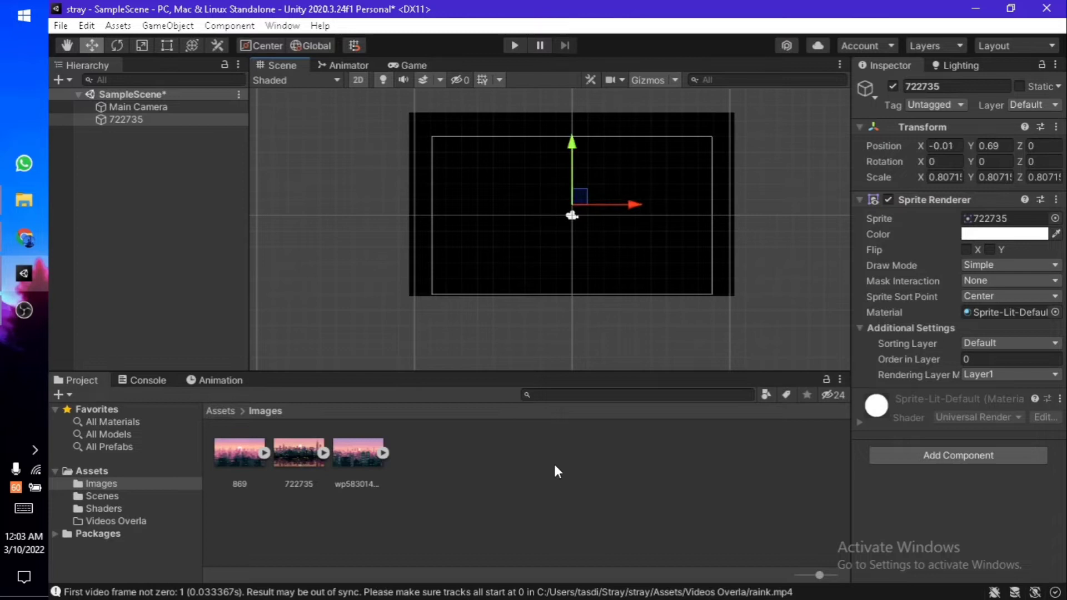
click(555, 470)
scroll(556, 153, up, 3)
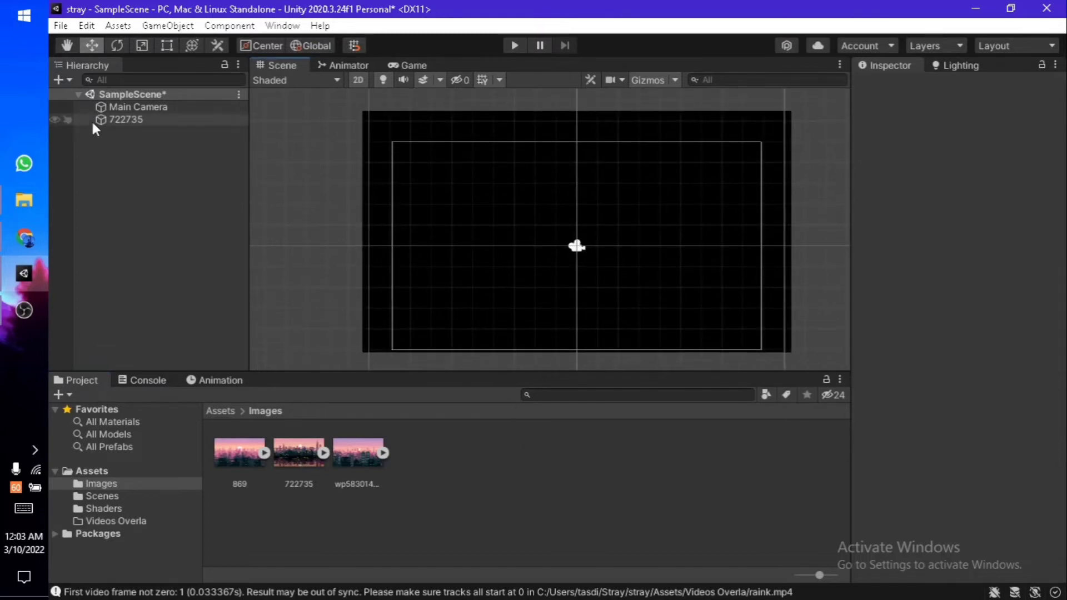
Add a Point Light 2D to the scene from the Hierarchy
right_click(146, 165)
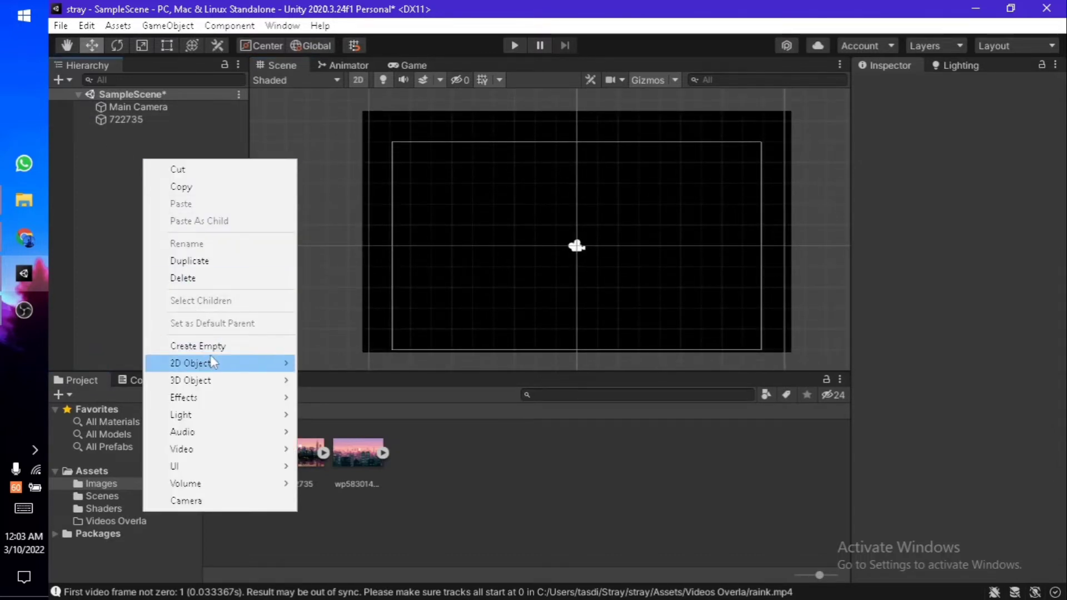
mouse_move(212, 367)
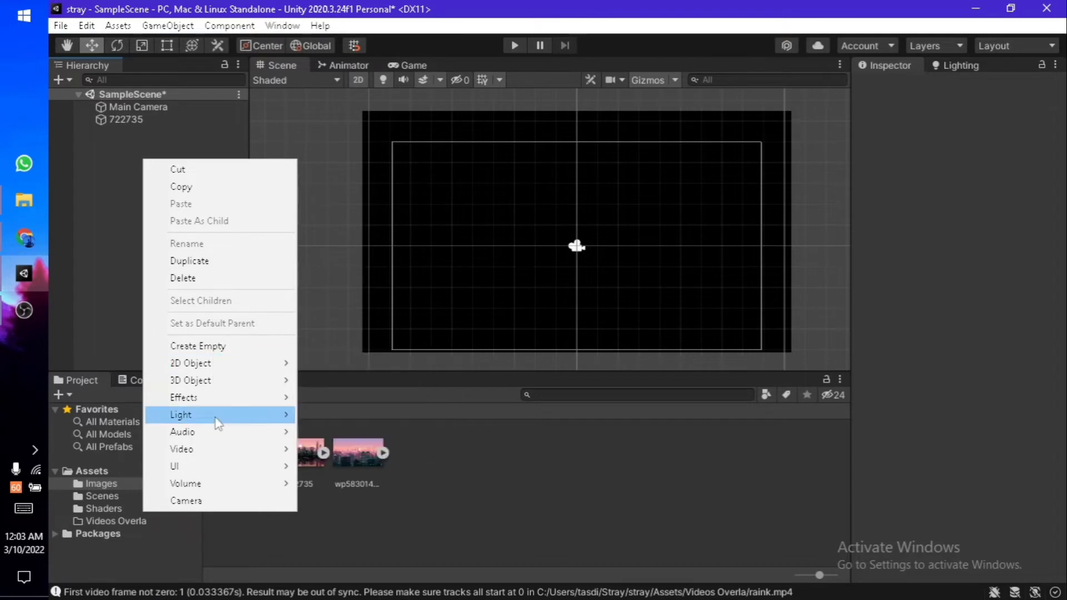
mouse_move(219, 418)
mouse_move(334, 416)
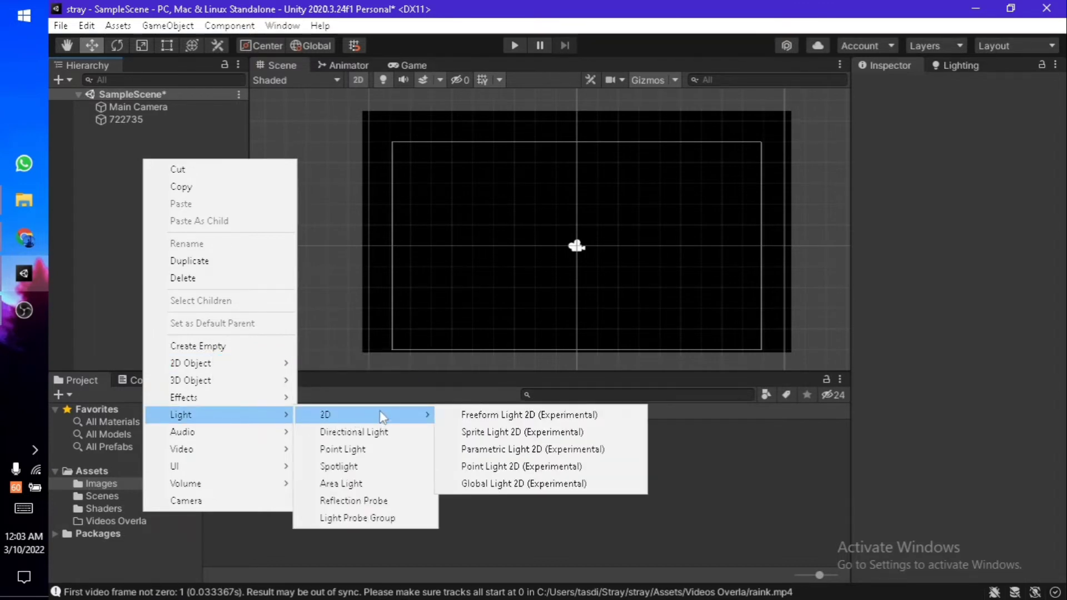
click(512, 468)
scroll(566, 266, up, 5)
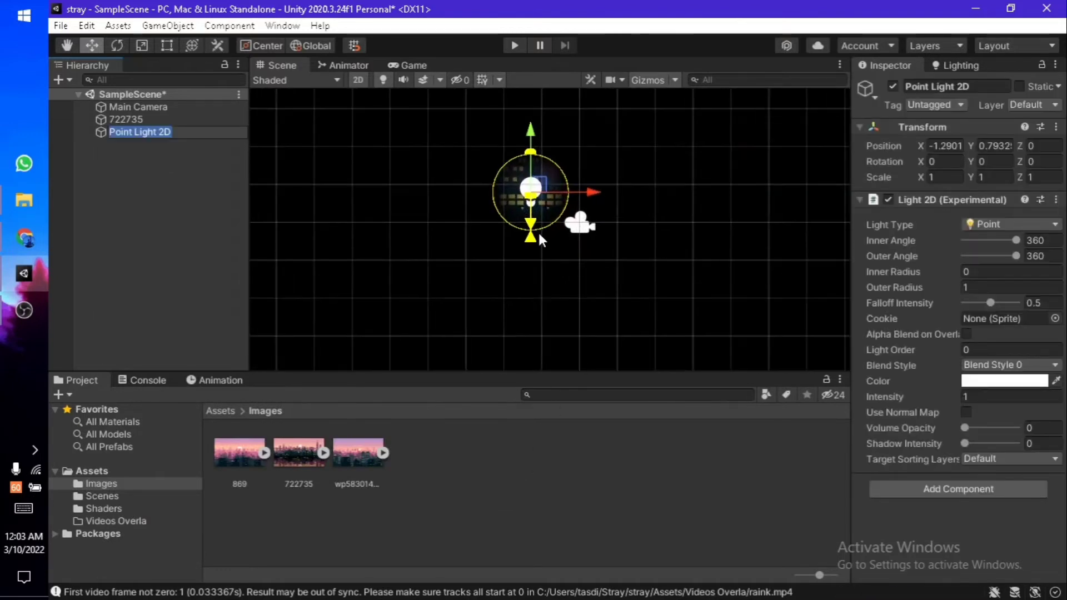
Make the light a full circle of radius about 3.27 at -5.33, 2, then duplicate it
drag(525, 236, 688, 117)
click(410, 65)
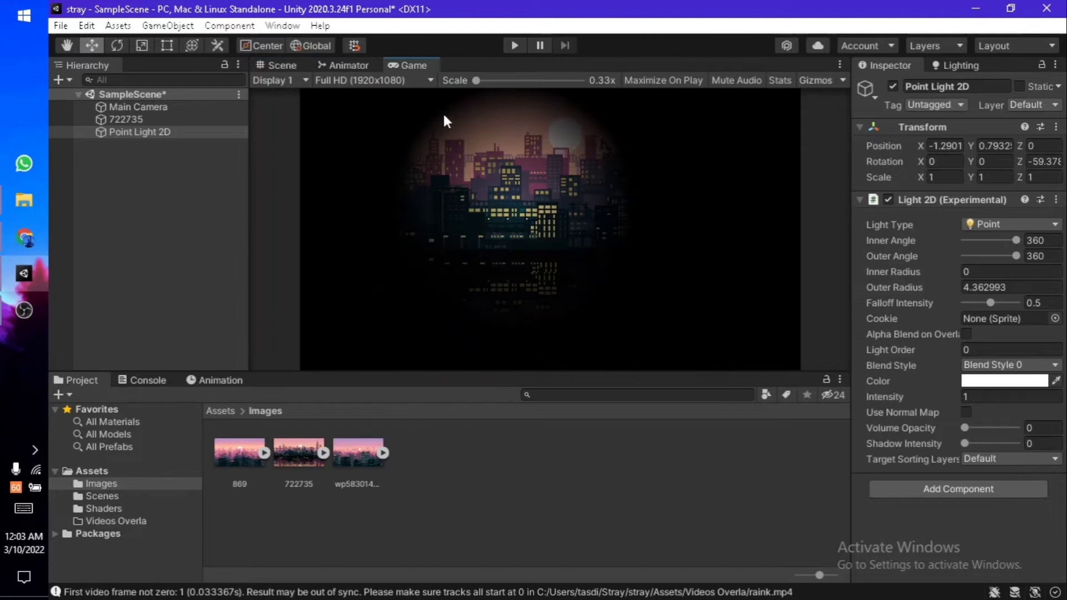
click(291, 67)
drag(638, 91, 593, 228)
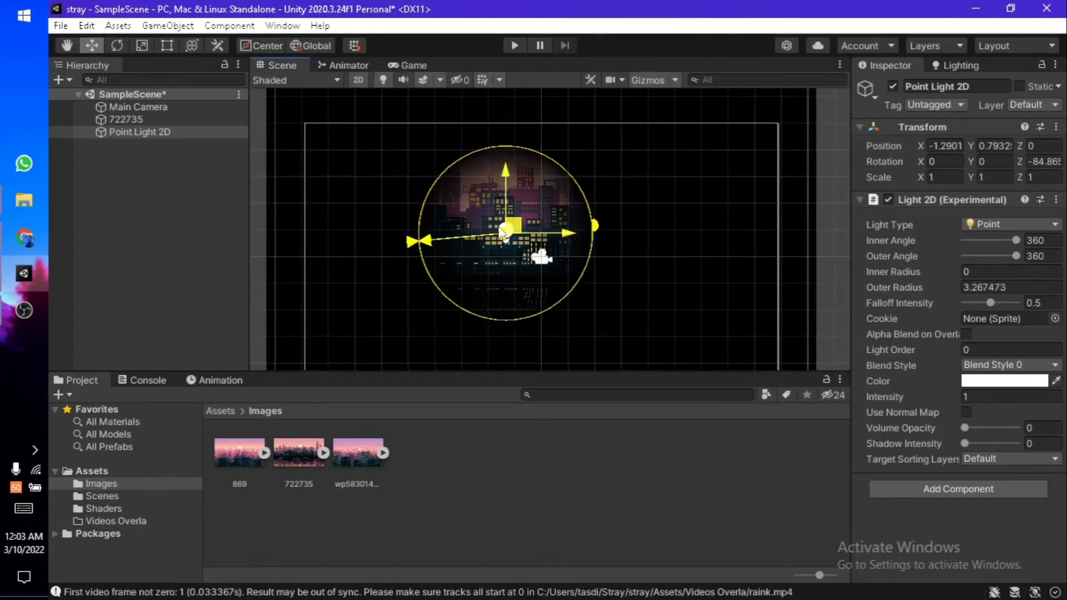
drag(514, 239, 406, 204)
key(ctrl+d)
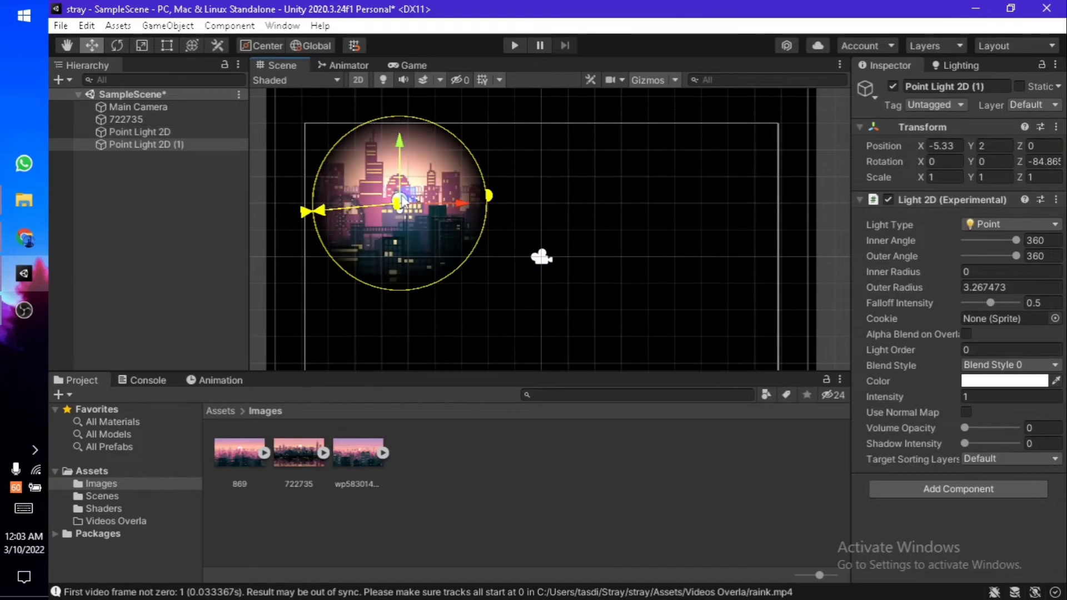
Duplicate the point light, move it to the upper right and narrow it into a 54.71° cone
click(403, 65)
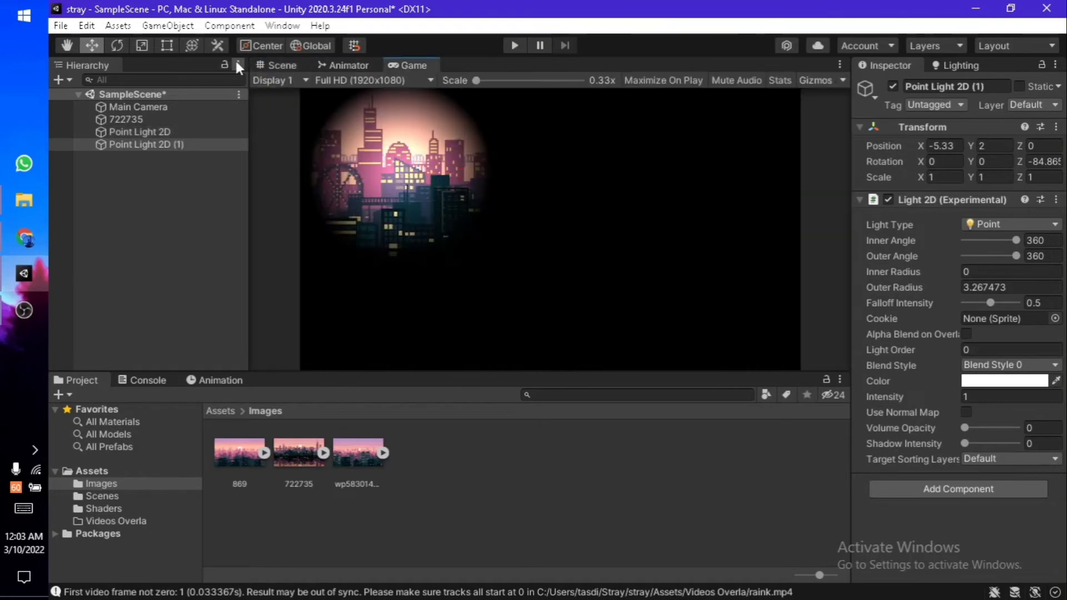
click(278, 65)
key(ctrl+d)
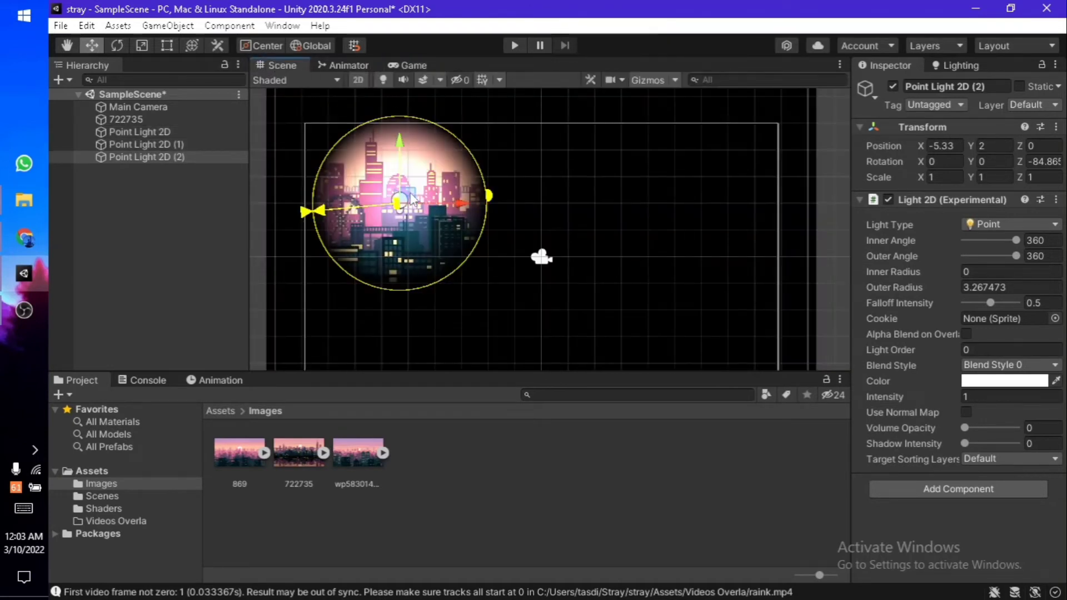
drag(408, 201, 748, 159)
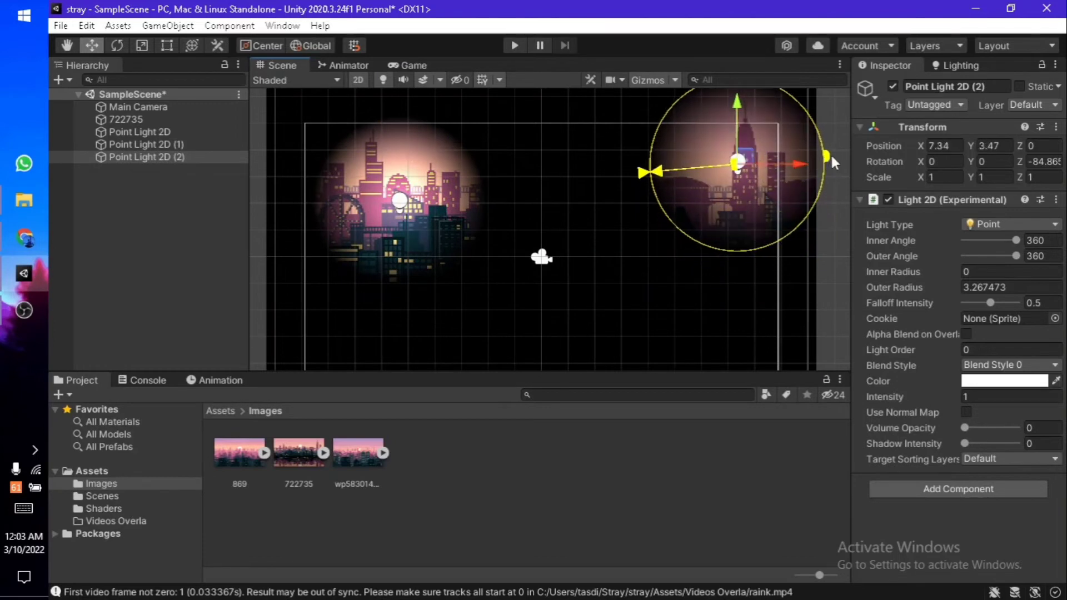
drag(832, 158, 788, 168)
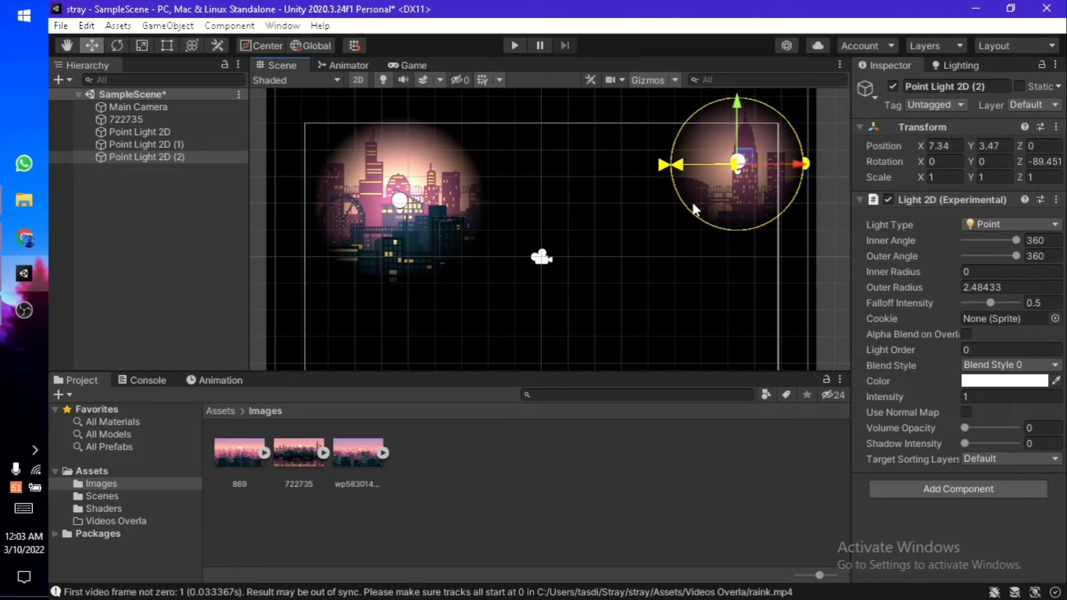
drag(665, 162, 814, 127)
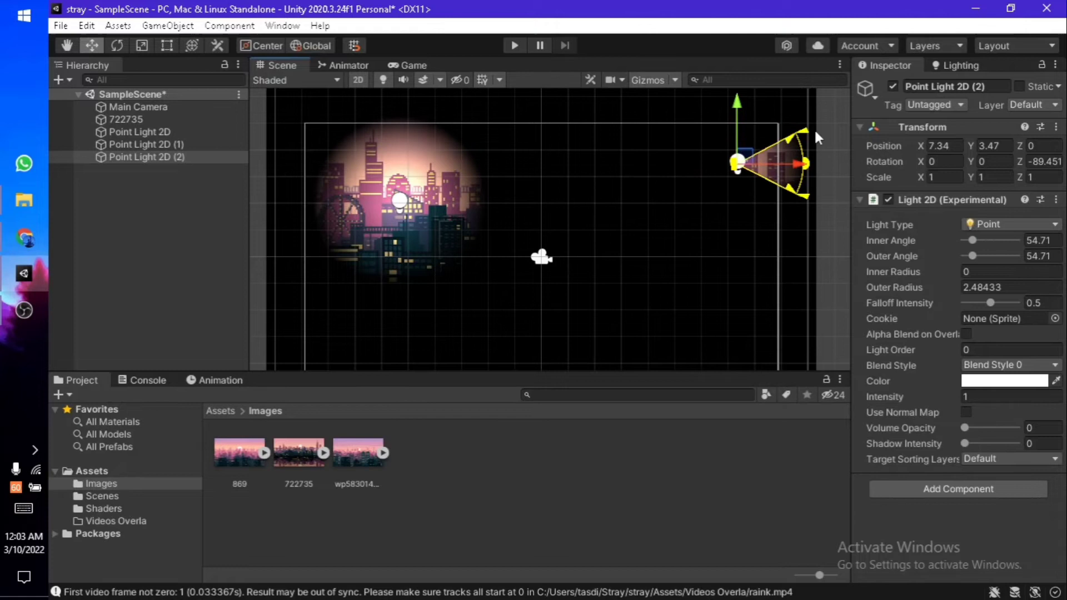
drag(747, 166, 669, 185)
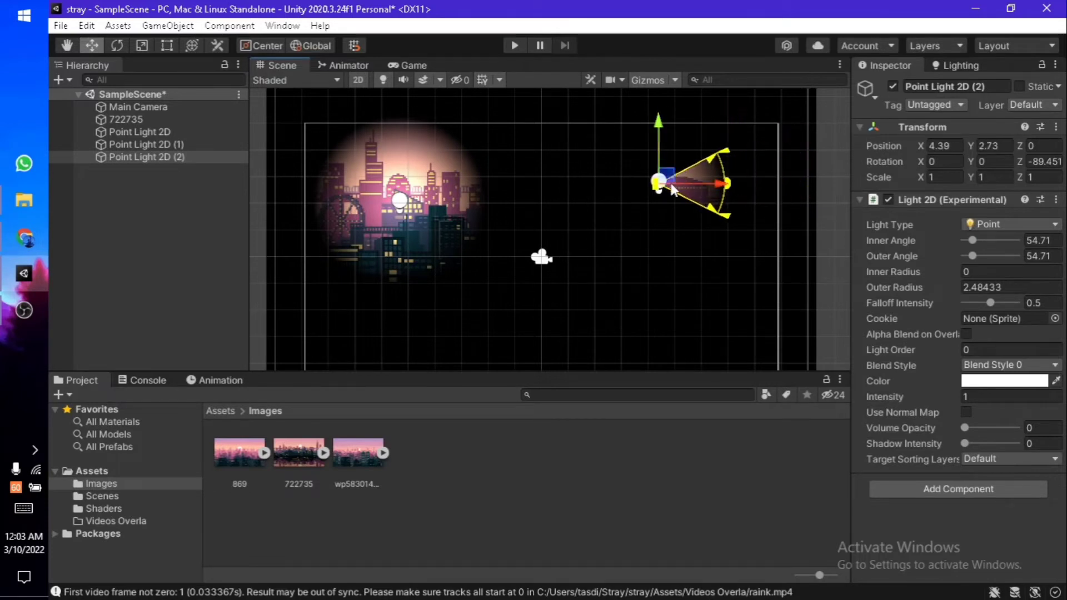
Rotate the cone to point down-left and extend its outer radius to 11.95
key(r)
key(e)
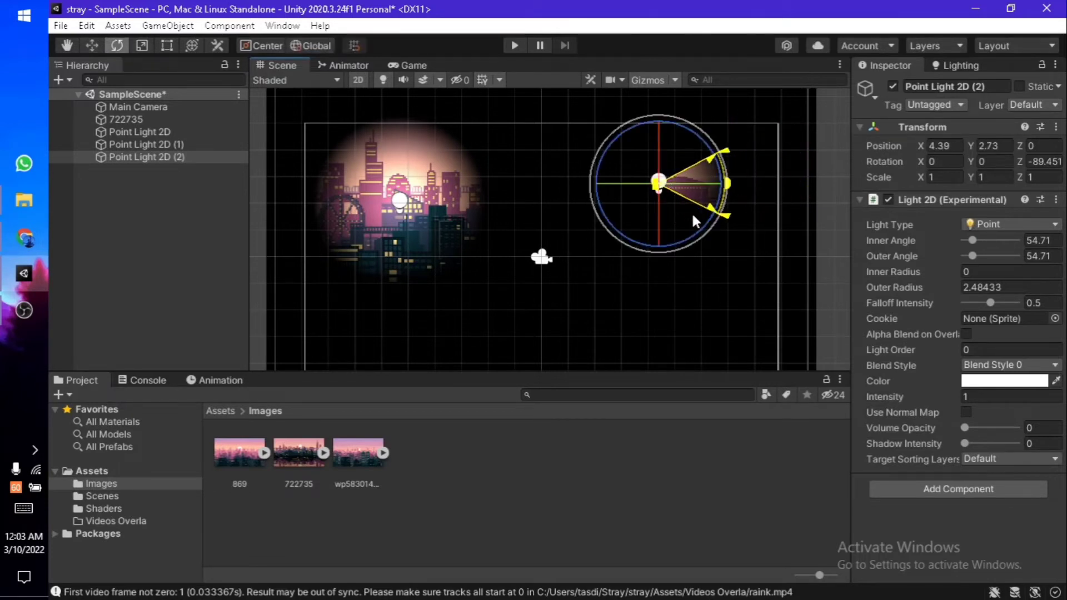
drag(606, 220, 612, 112)
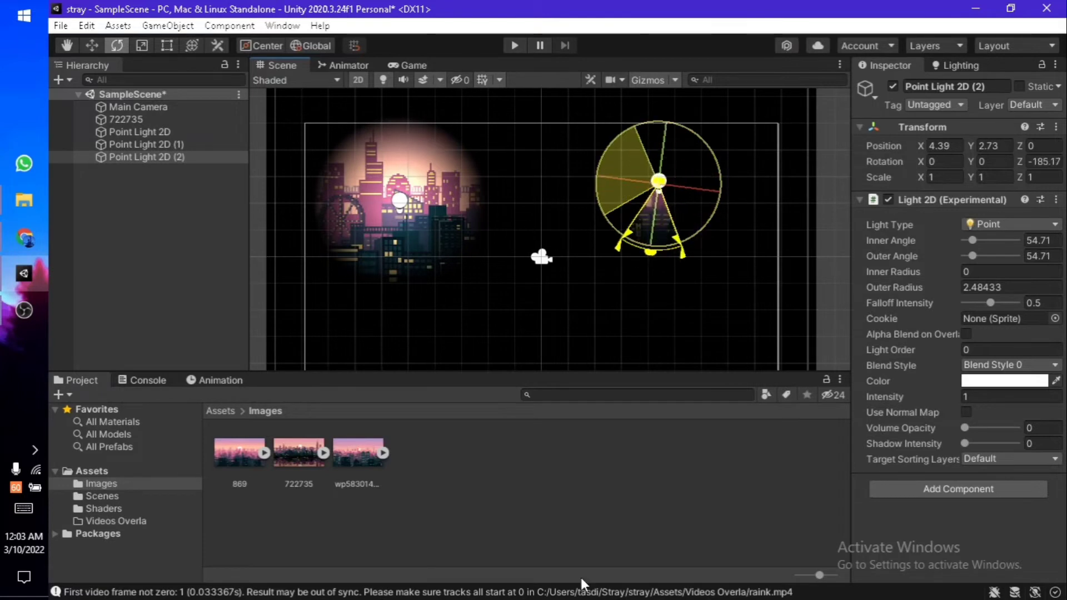
drag(576, 503, 582, 436)
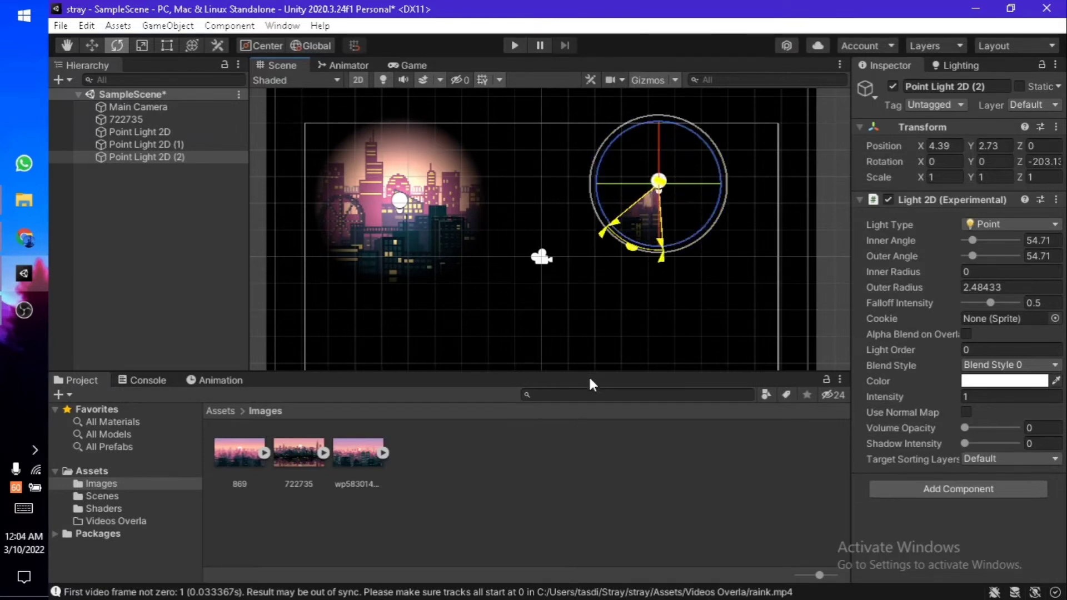
drag(629, 248, 514, 474)
scroll(578, 315, down, 1)
key(w)
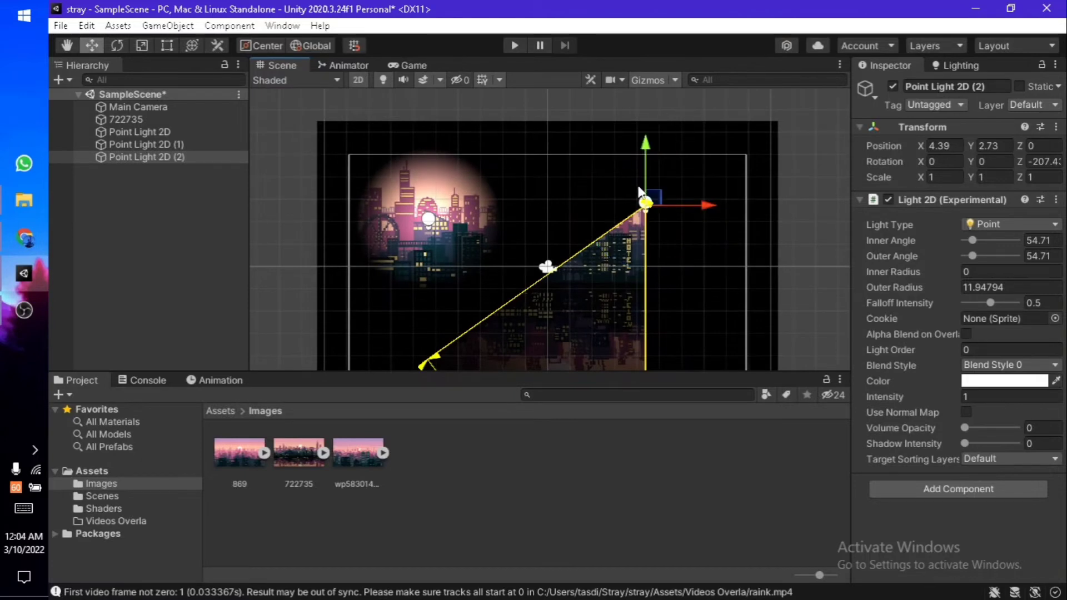
scroll(639, 192, up, 1)
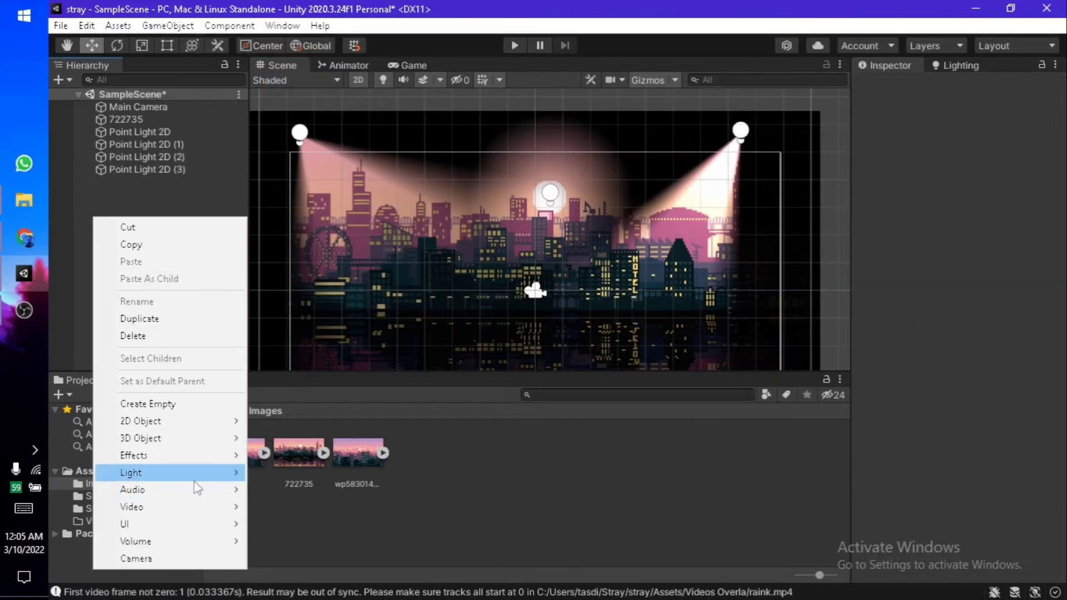
Create a Global Light 2D from the Hierarchy's Light > 2D menu and keep its default name
mouse_move(233, 474)
mouse_move(333, 473)
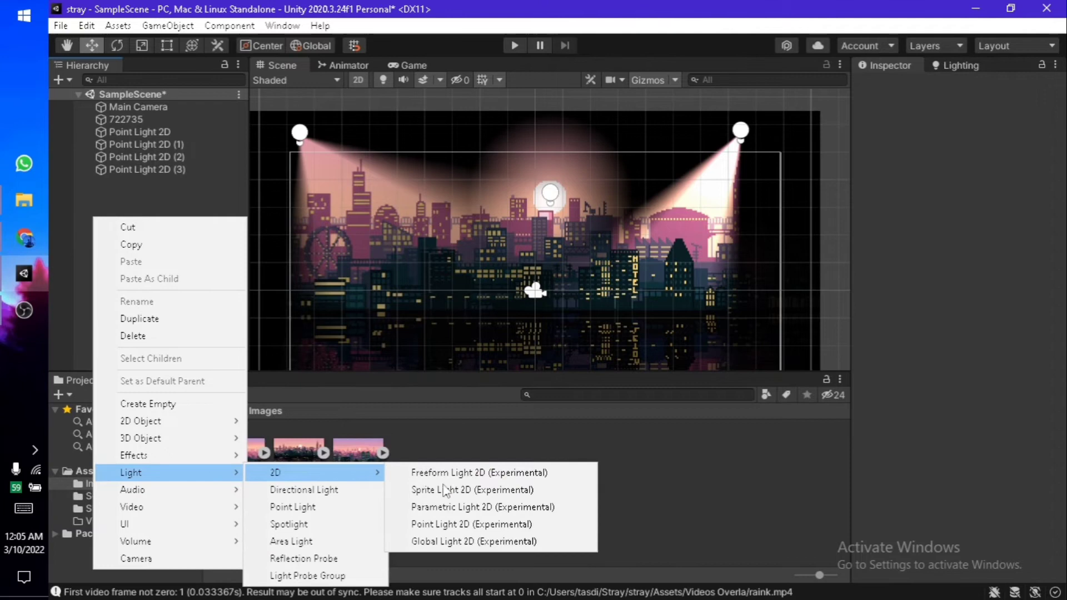
click(456, 542)
scroll(551, 325, down, 5)
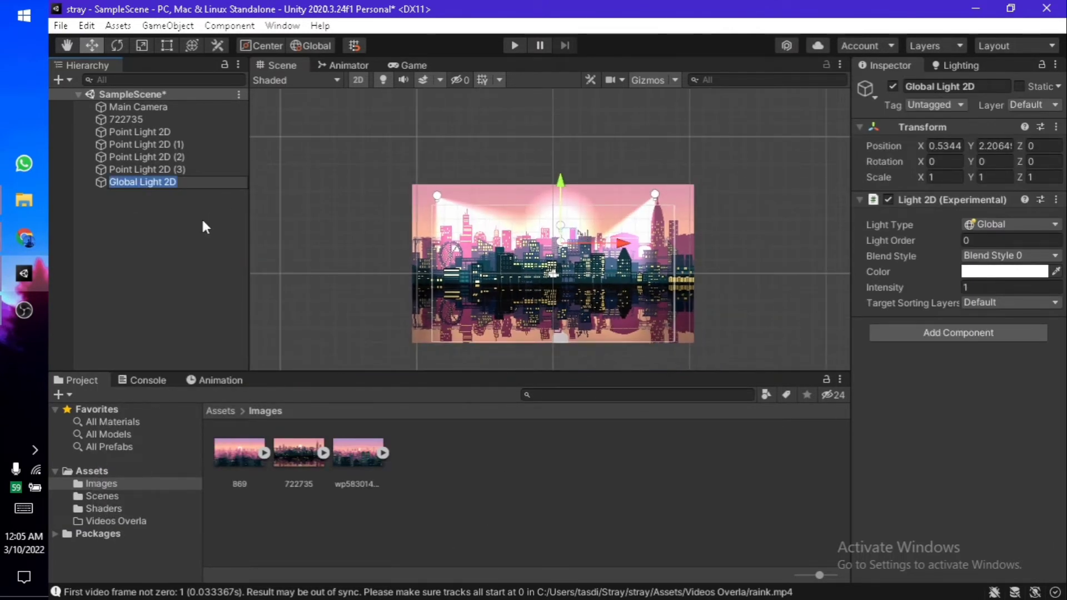
click(201, 218)
scroll(542, 269, up, 3)
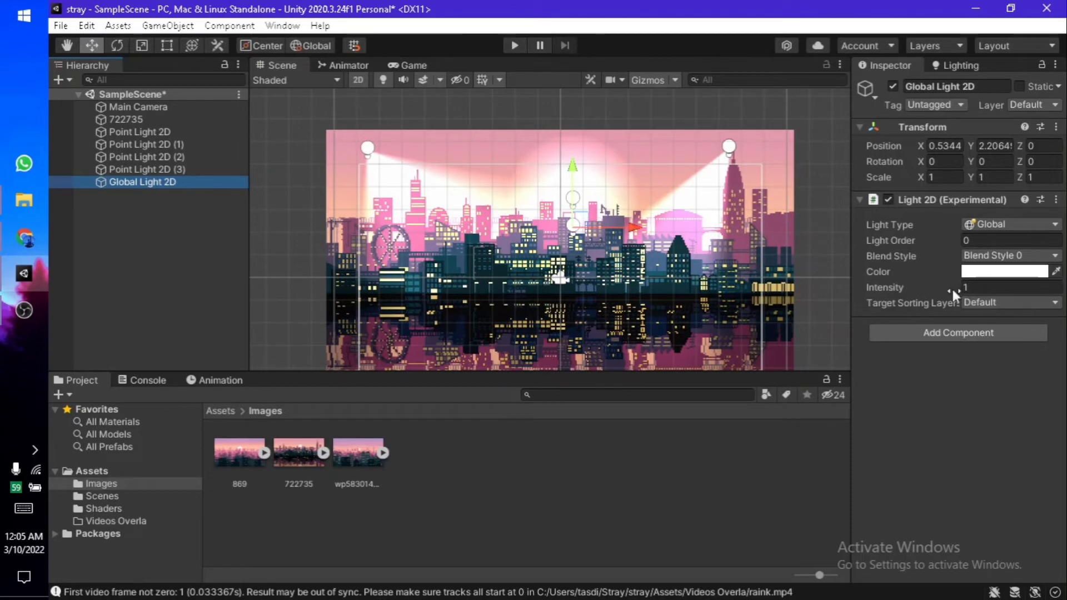
Dim the global light's intensity to 0.35 and check the result in the Game view
drag(951, 287, 914, 280)
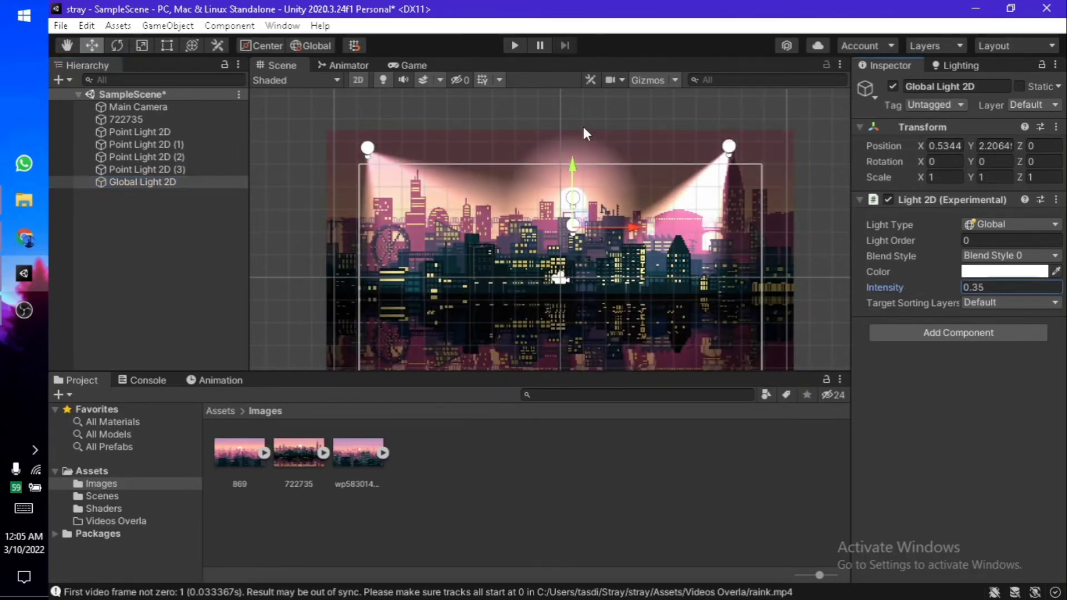
click(413, 65)
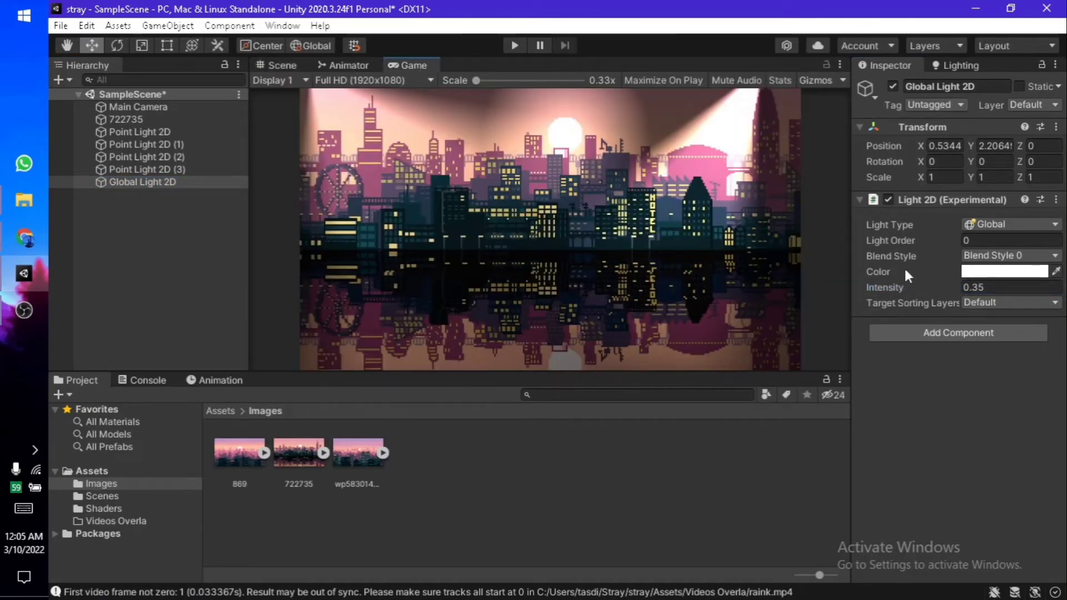
click(1003, 271)
Tint the Global Light 2D pale pink, hex FFC5F8, in its colour picker
click(1006, 283)
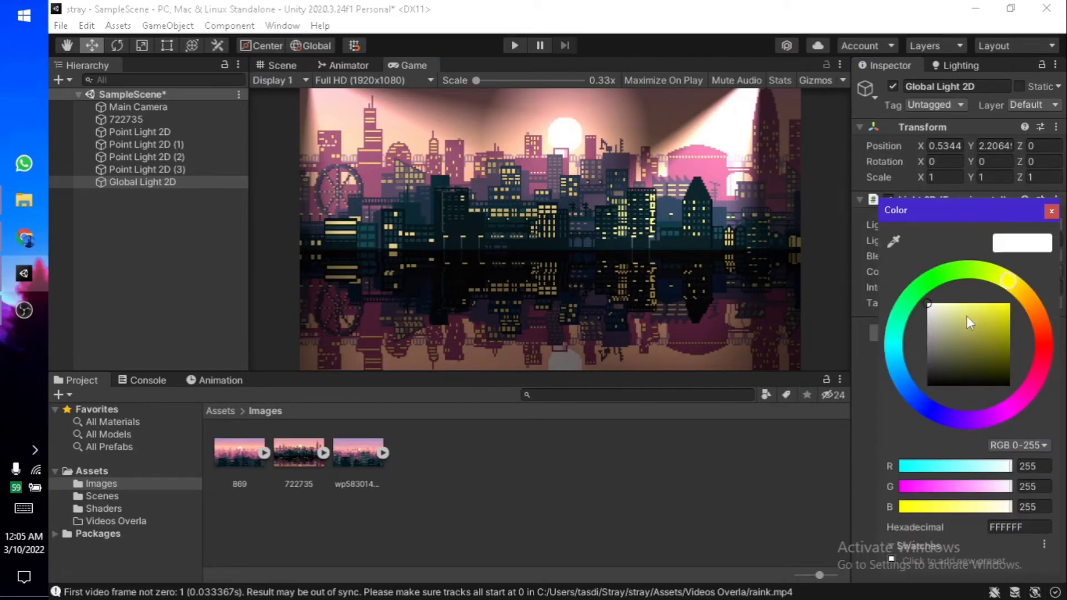
mouse_move(970, 322)
mouse_down()
mouse_move(1030, 309)
mouse_move(977, 300)
mouse_move(953, 278)
mouse_move(967, 295)
mouse_up()
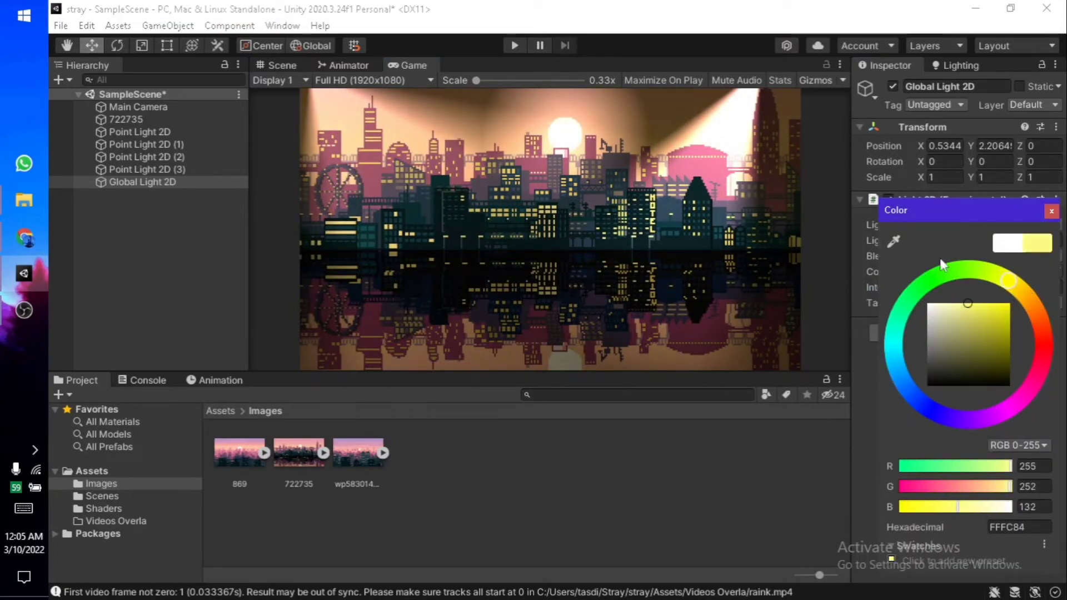
mouse_move(1024, 373)
mouse_down()
mouse_move(1025, 400)
mouse_move(1043, 354)
mouse_up()
mouse_move(954, 319)
mouse_down()
mouse_move(996, 300)
mouse_move(919, 251)
mouse_move(948, 243)
mouse_up()
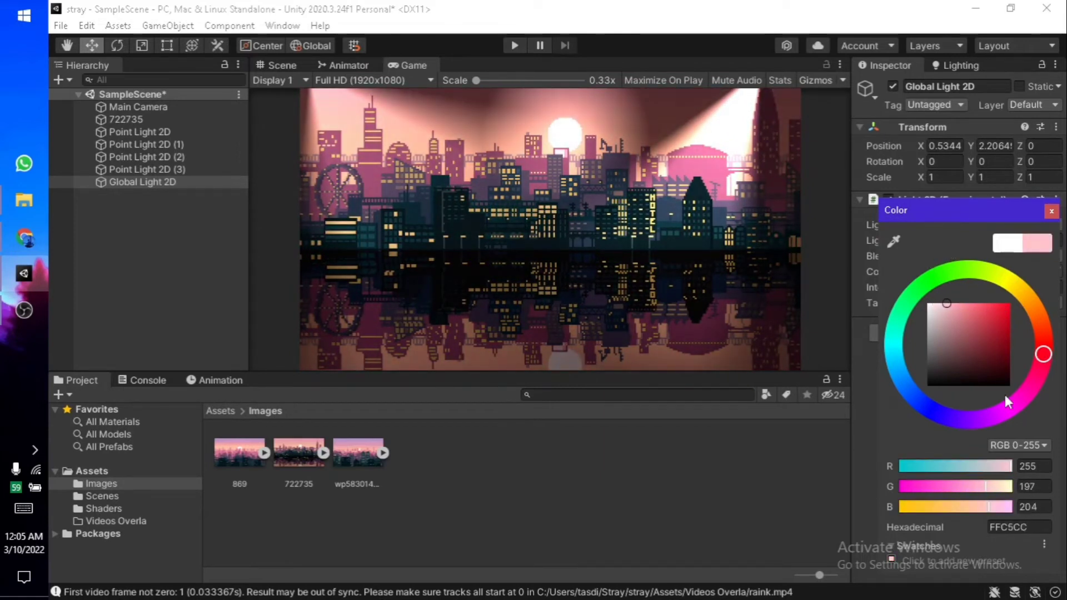
drag(1004, 394, 1018, 411)
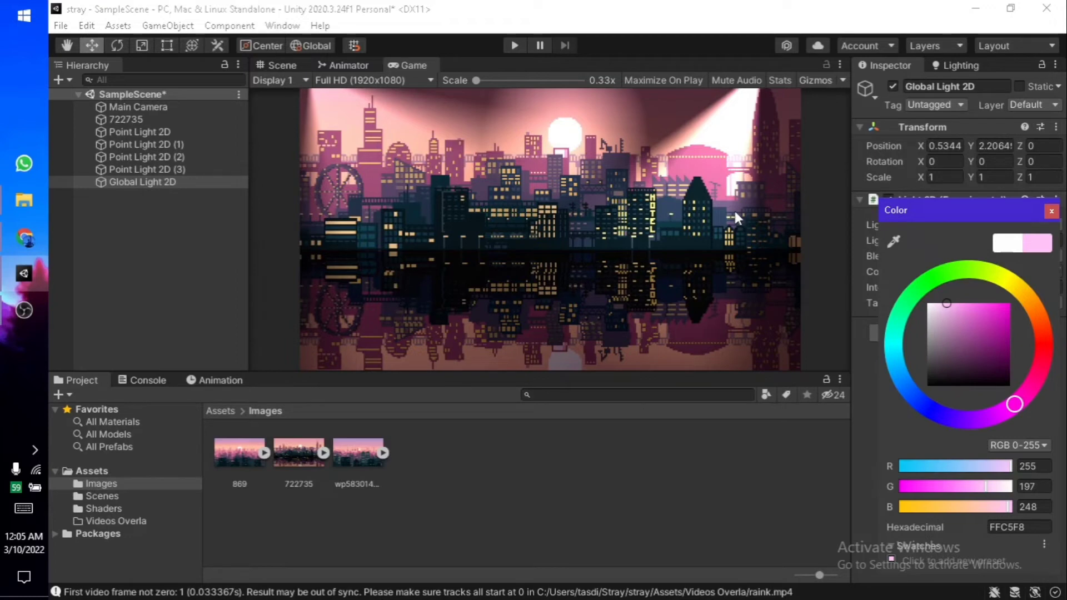
Return to the Scene view and briefly select, then deselect, the first point light
click(285, 63)
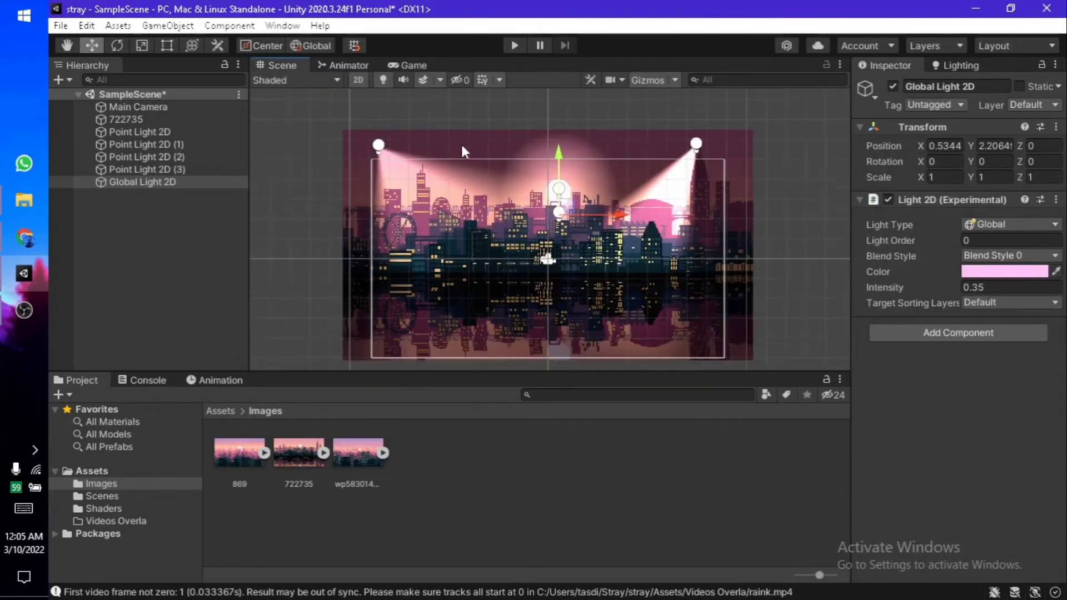
scroll(461, 142, up, 3)
click(352, 133)
scroll(491, 218, down, 5)
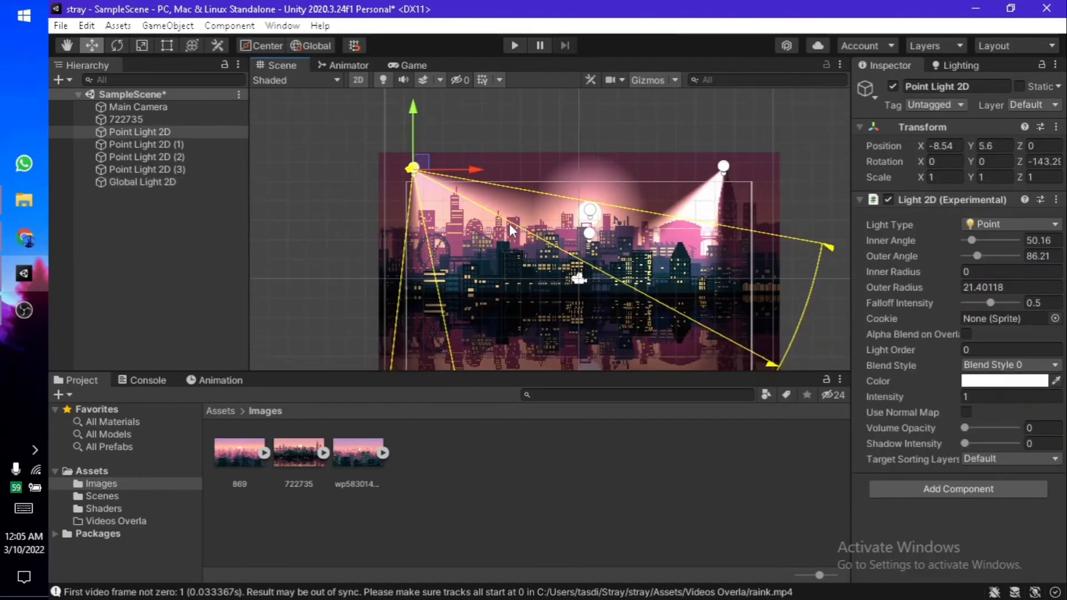
click(724, 322)
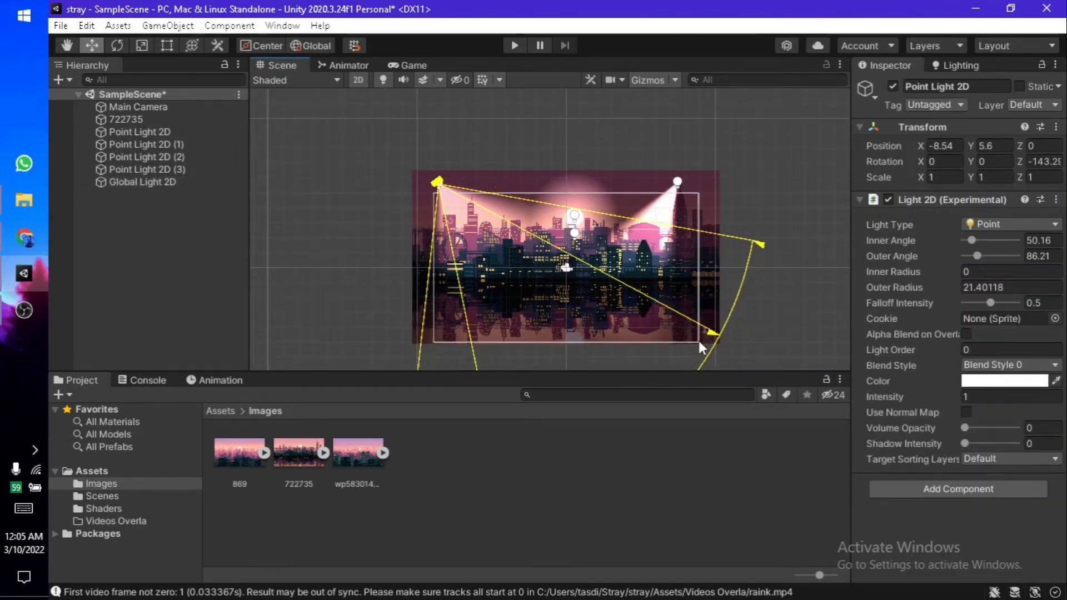
Select the 722735 city sprite and bring up the Light > 2D creation submenu
click(425, 187)
scroll(424, 187, up, 3)
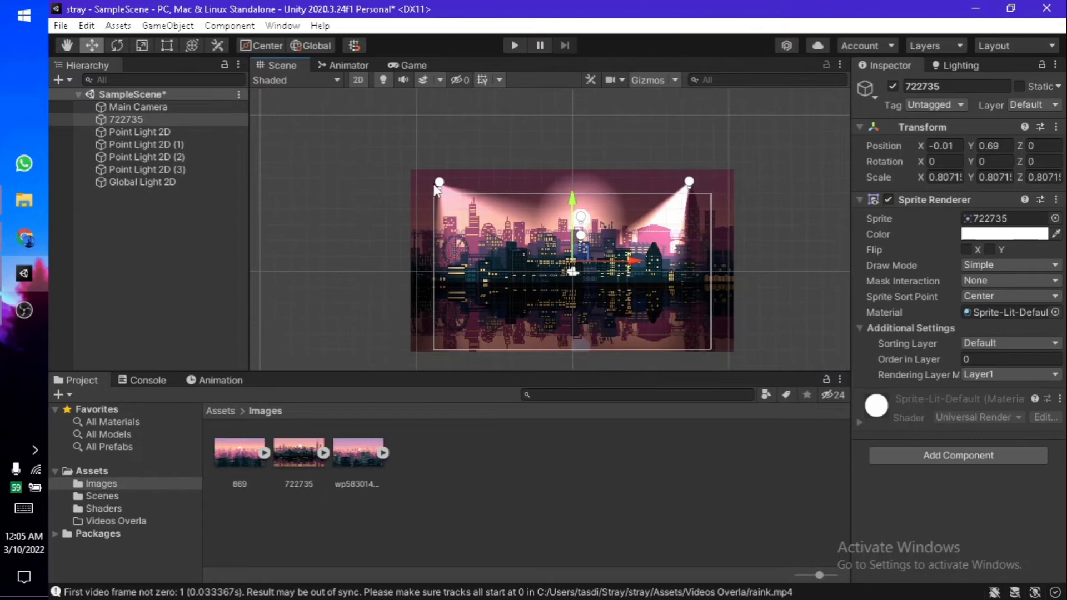
right_click(98, 223)
mouse_move(175, 478)
mouse_move(298, 482)
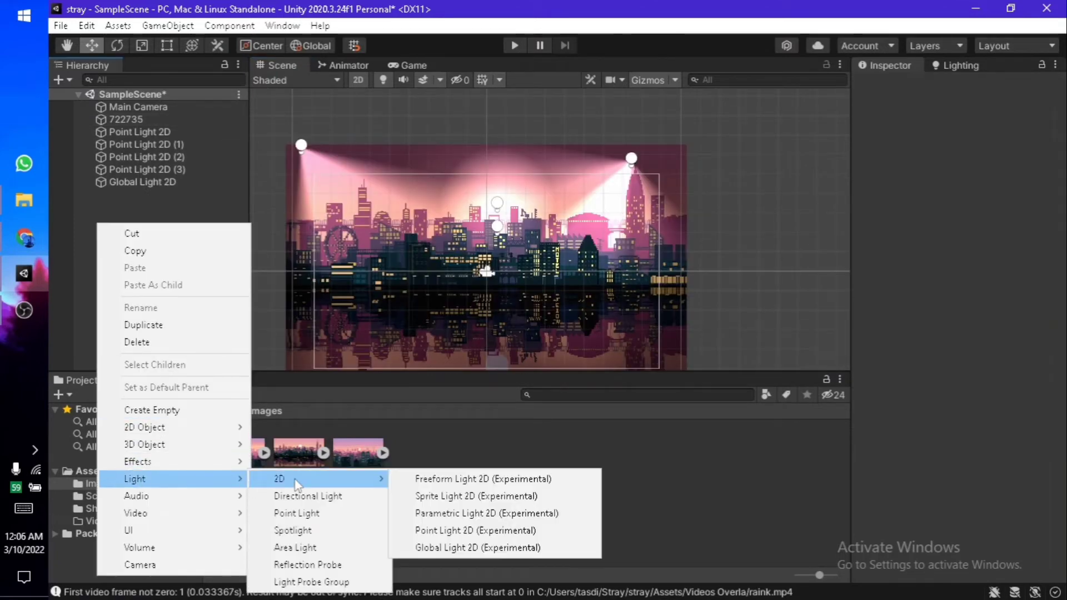
Create a Parametric Light 2D and place it low on the city's left, around -2.51, -1.36
click(497, 514)
scroll(489, 272, up, 5)
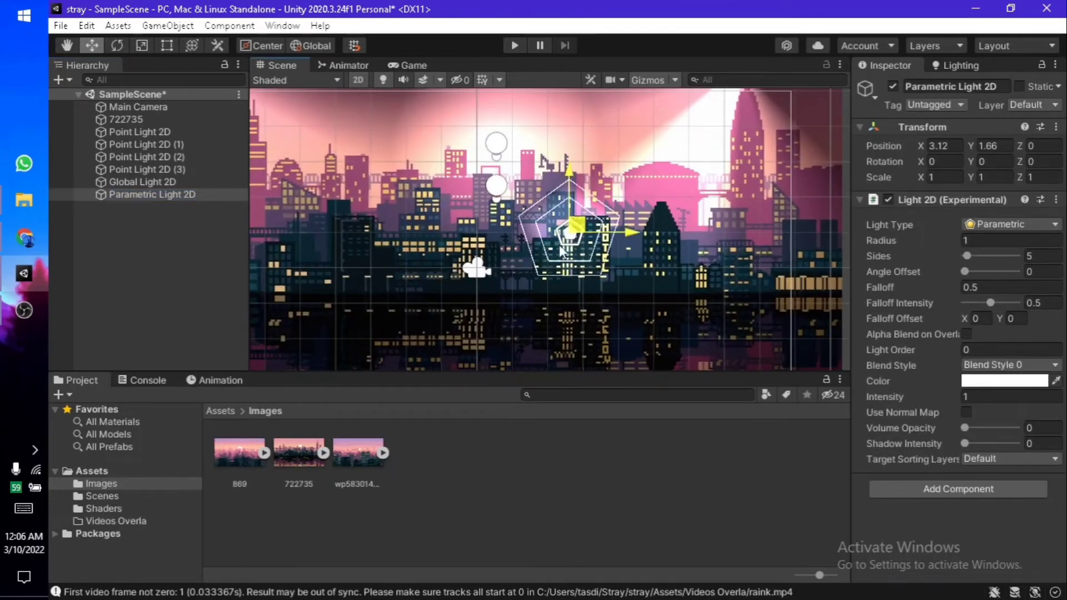
drag(562, 250, 389, 321)
click(412, 65)
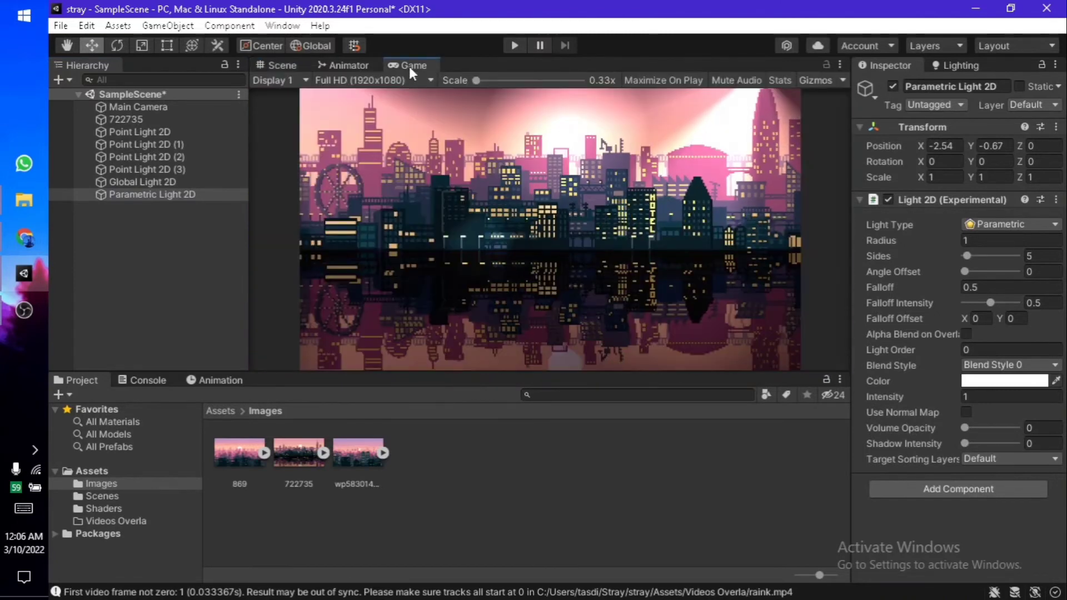
click(281, 65)
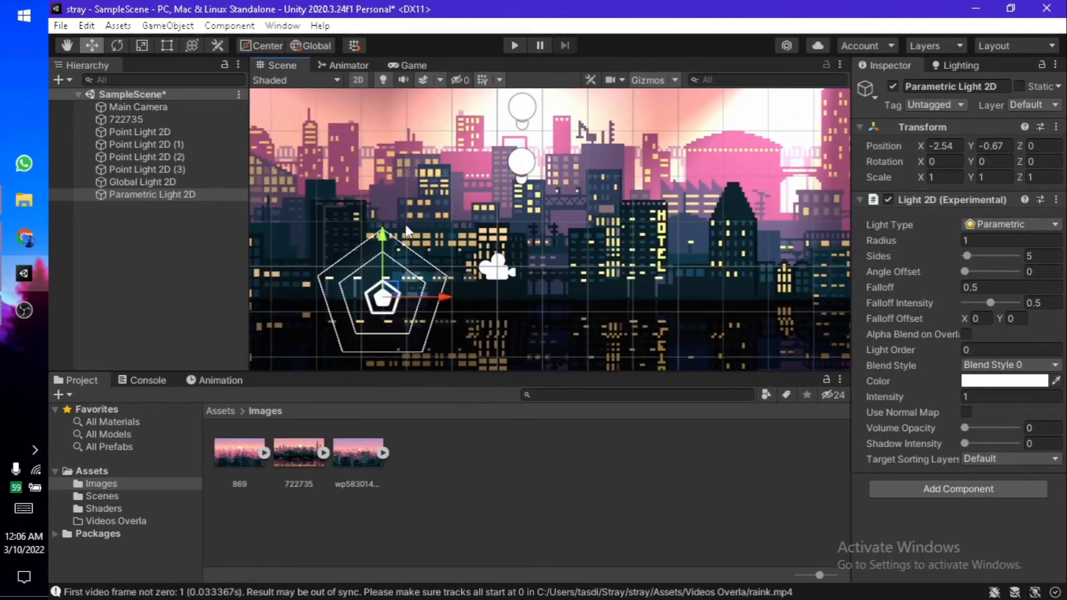
drag(391, 292, 392, 322)
scroll(435, 304, down, 2)
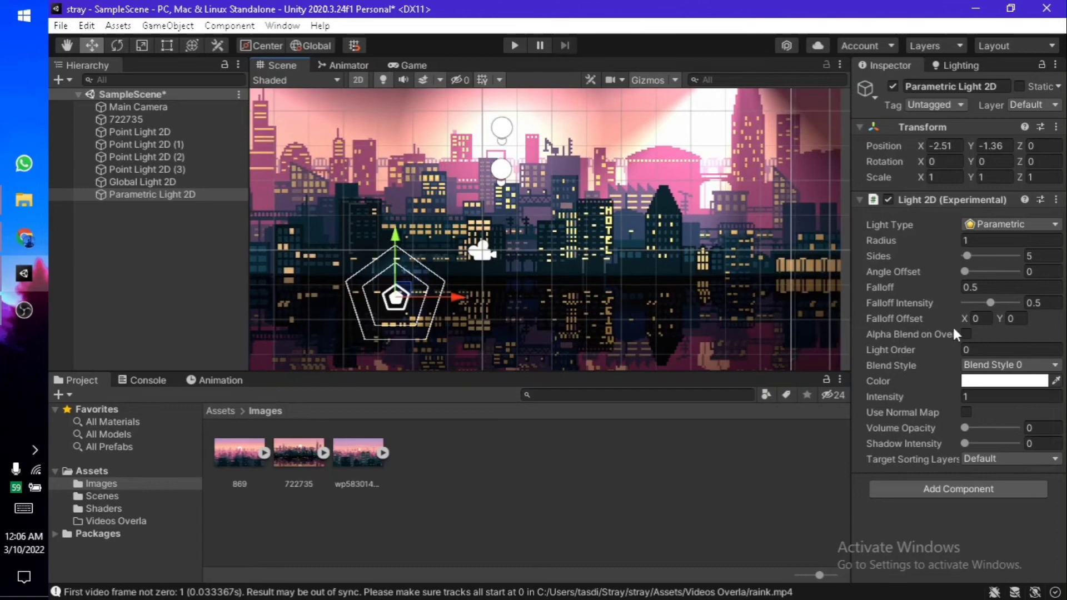
click(1003, 225)
Set the new light's type to Freeform and start editing its shape
click(991, 258)
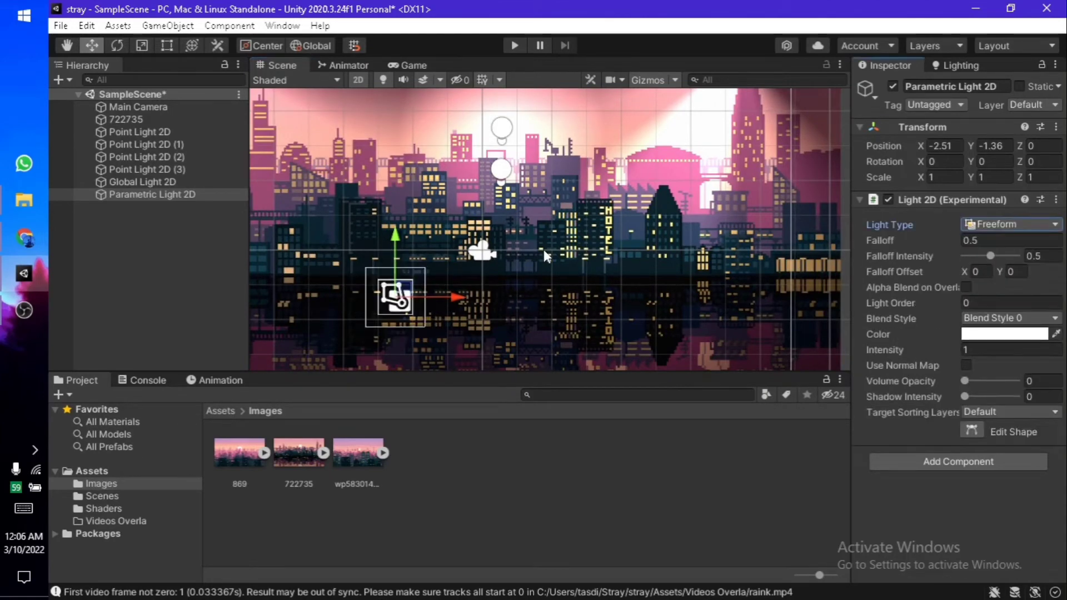
scroll(494, 267, up, 1)
click(427, 305)
click(405, 294)
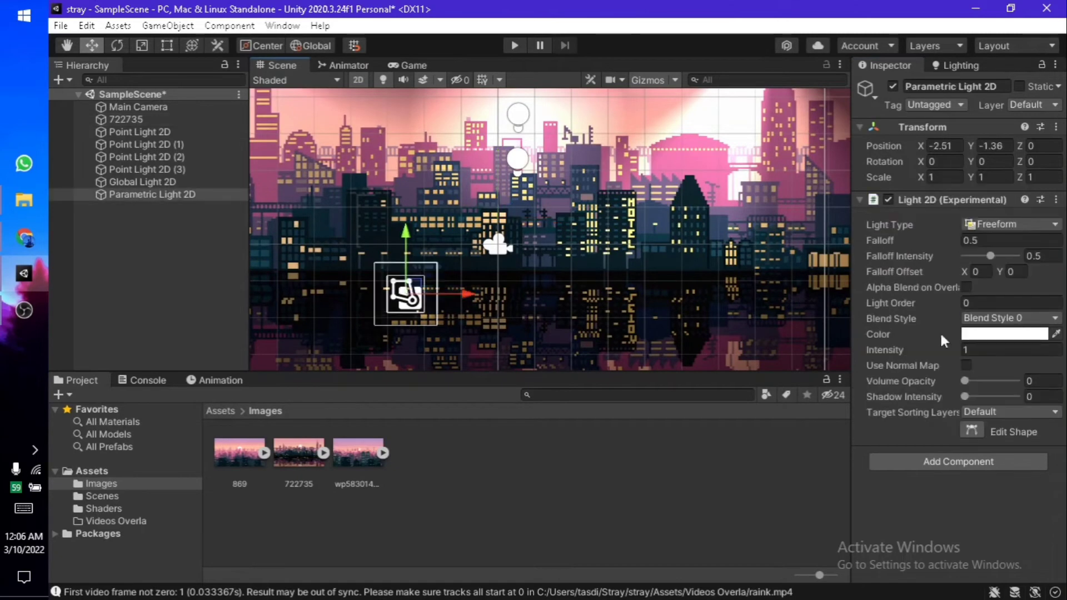
click(971, 431)
Drag the beam's vertices up to the upper spotlight and down past the city's lower left
drag(425, 277, 516, 129)
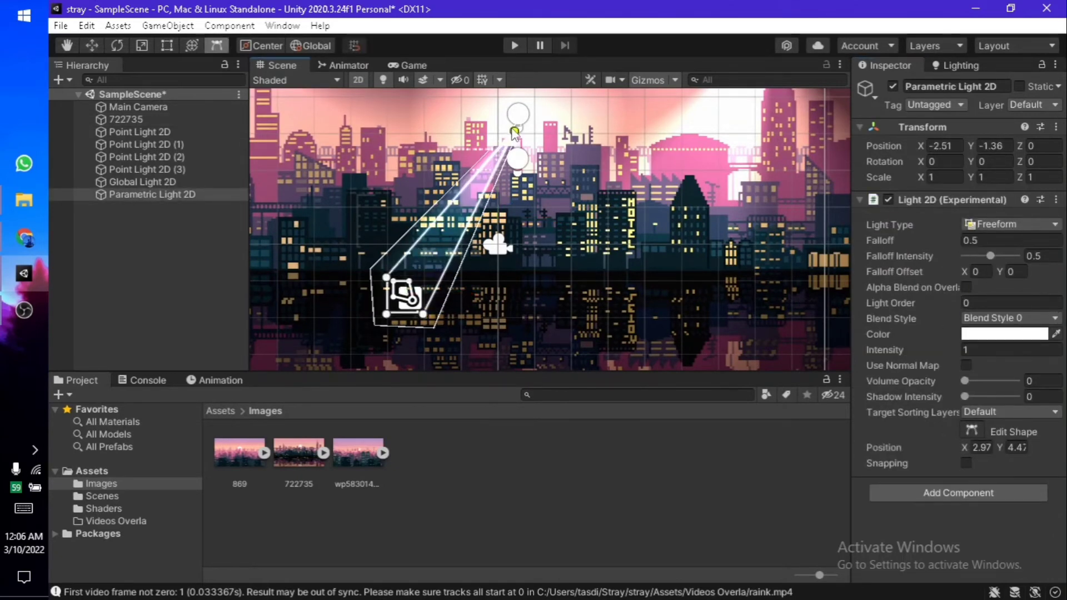
scroll(503, 179, down, 2)
scroll(414, 286, down, 2)
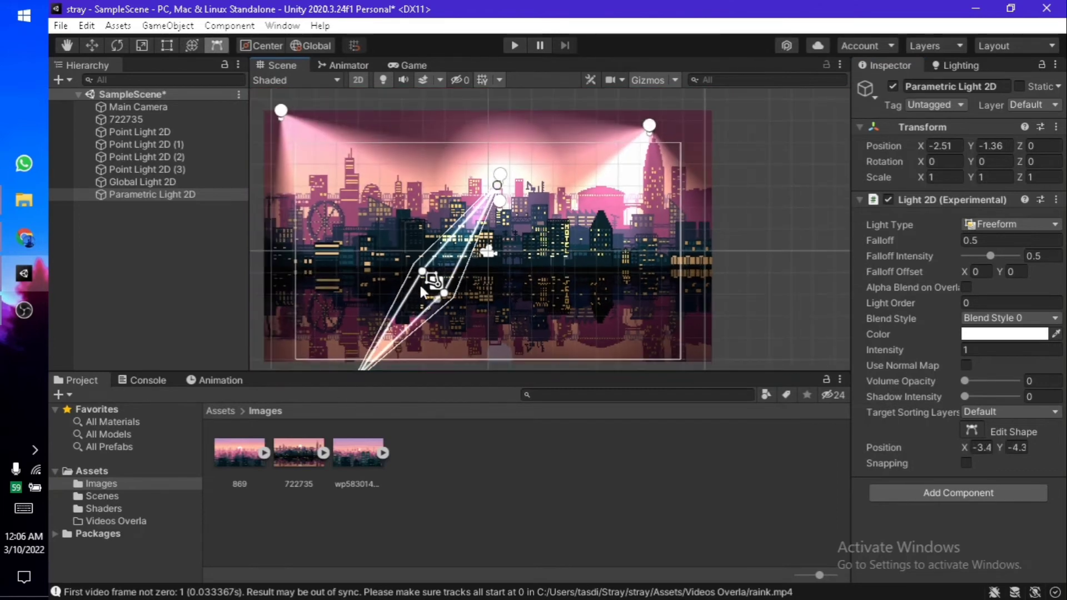
drag(422, 290, 313, 352)
drag(443, 295, 336, 417)
middle_drag(591, 225, 584, 266)
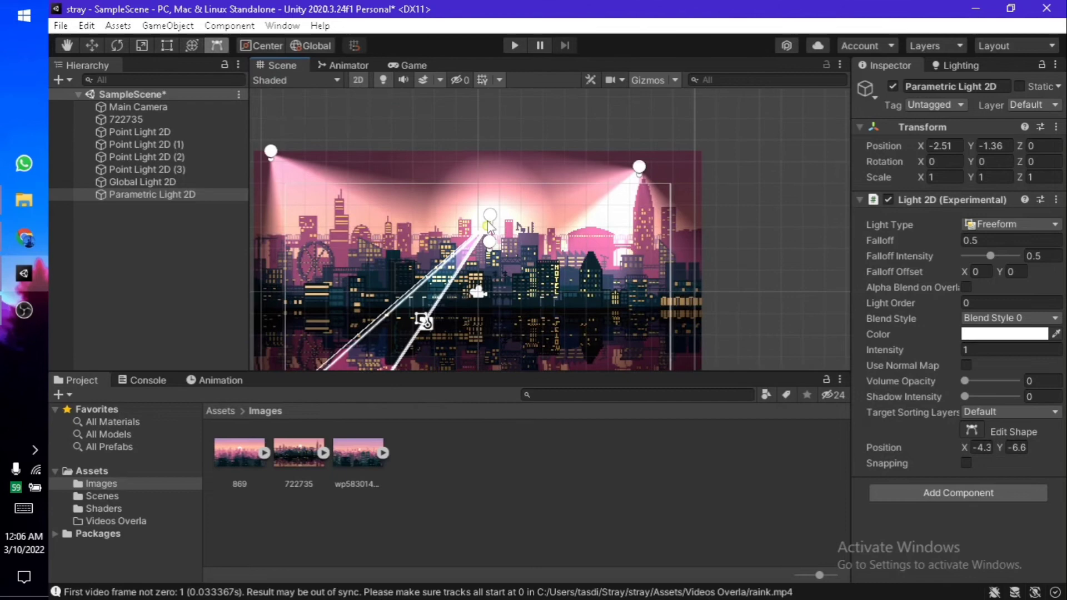
drag(489, 227, 410, 179)
scroll(451, 203, down, 2)
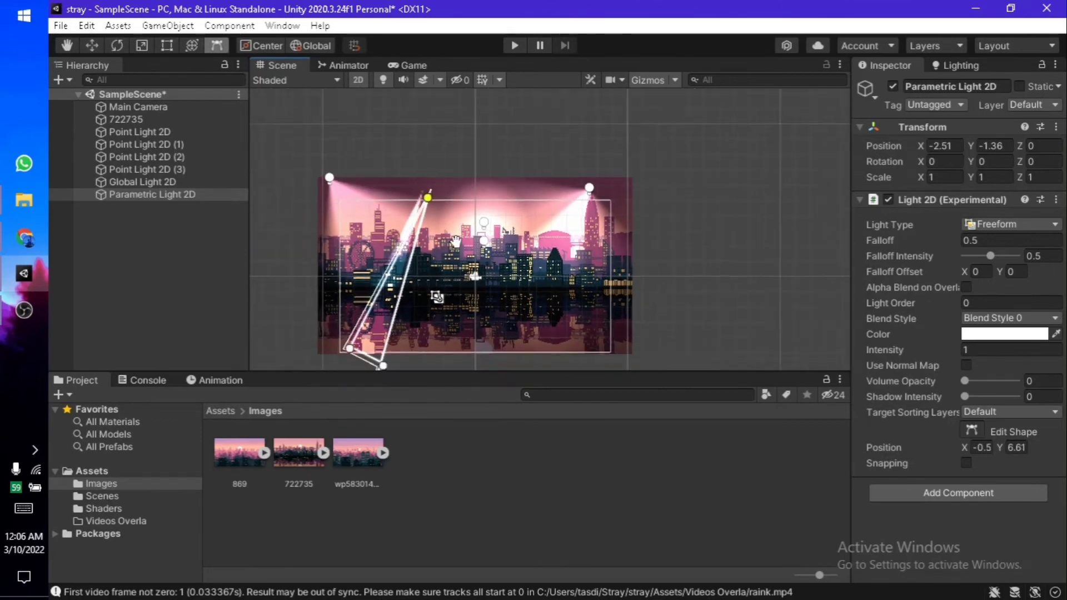
Fine-tune the beam's corners, widen its base, and set shadow intensity to zero
mouse_move(367, 364)
mouse_down()
mouse_move(388, 361)
mouse_move(432, 307)
mouse_move(359, 356)
mouse_up()
scroll(358, 355, down, 2)
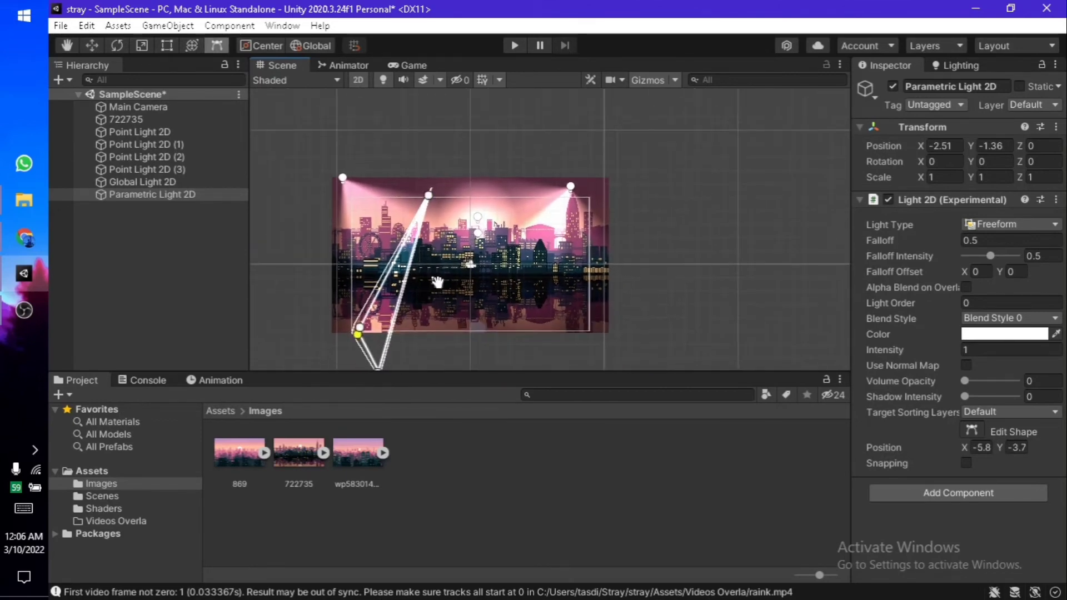
middle_drag(373, 361, 385, 325)
drag(385, 325, 471, 178)
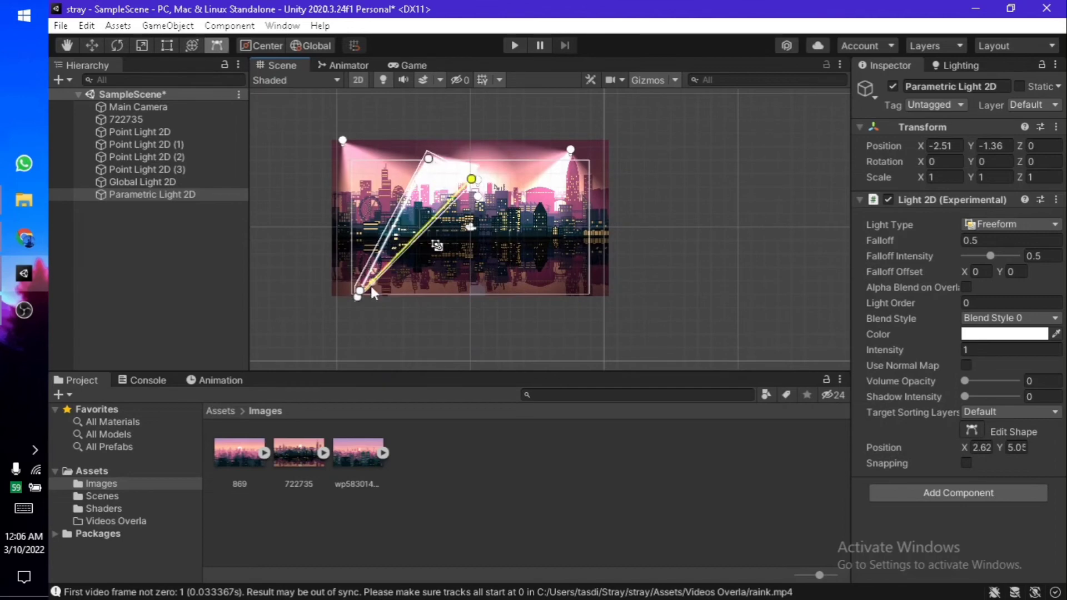
drag(353, 291, 332, 303)
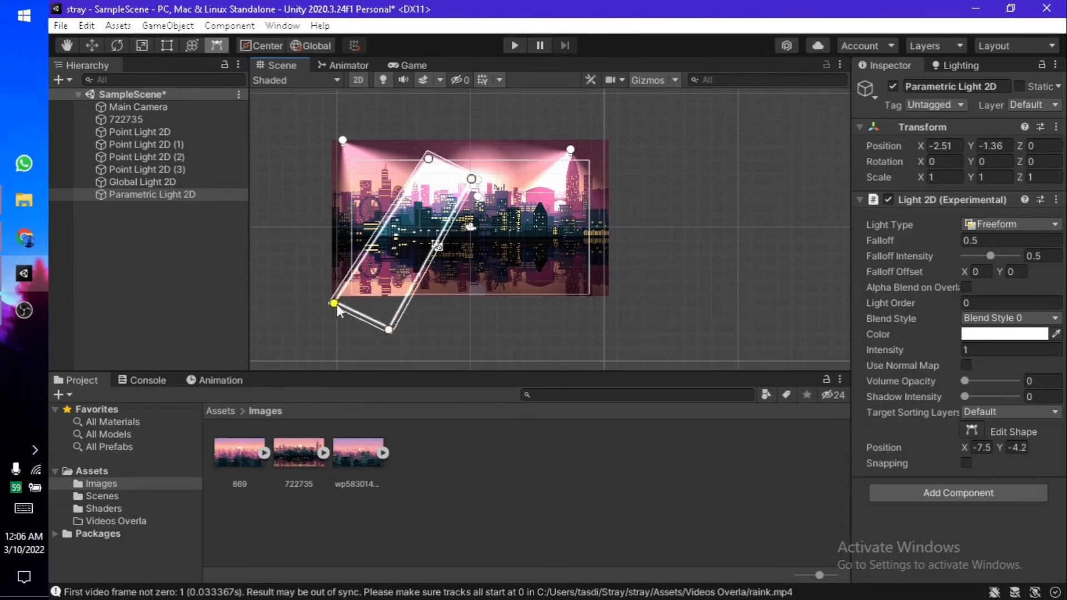
drag(471, 179, 463, 163)
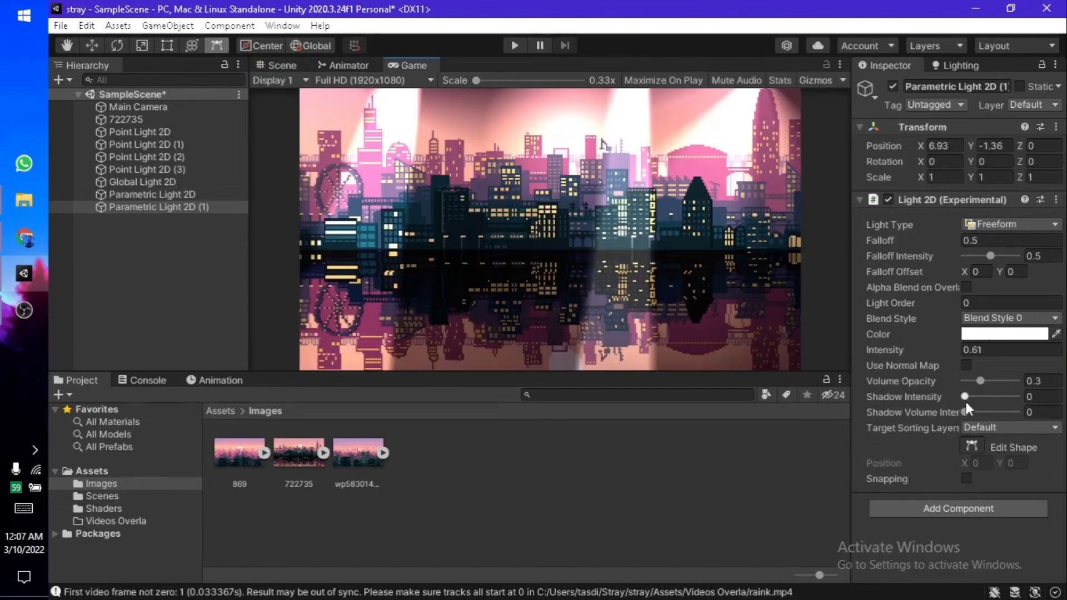
drag(965, 397, 964, 398)
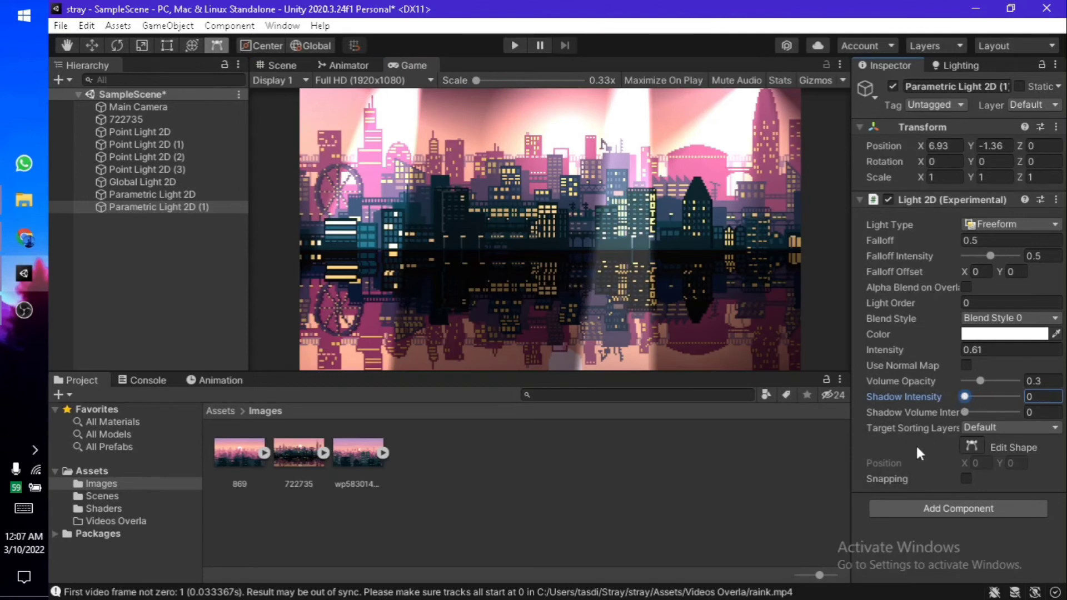
Set the beam light's falloff intensity to 0.45, enable Alpha Blend on Overlap, and tint it red
mouse_move(993, 254)
mouse_down()
mouse_move(979, 255)
mouse_move(997, 258)
mouse_move(987, 258)
mouse_up()
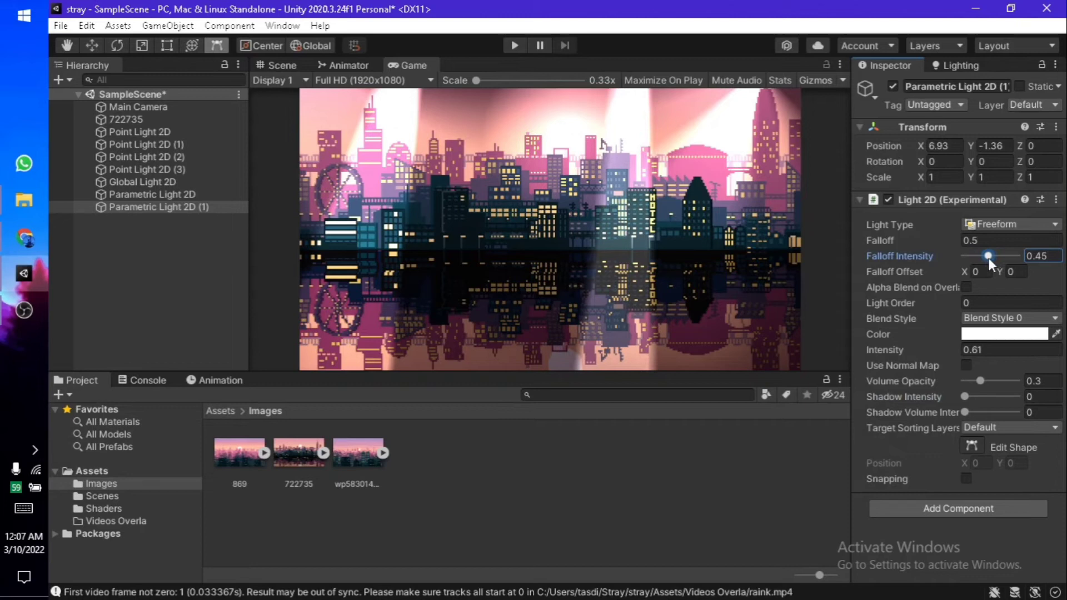
click(967, 287)
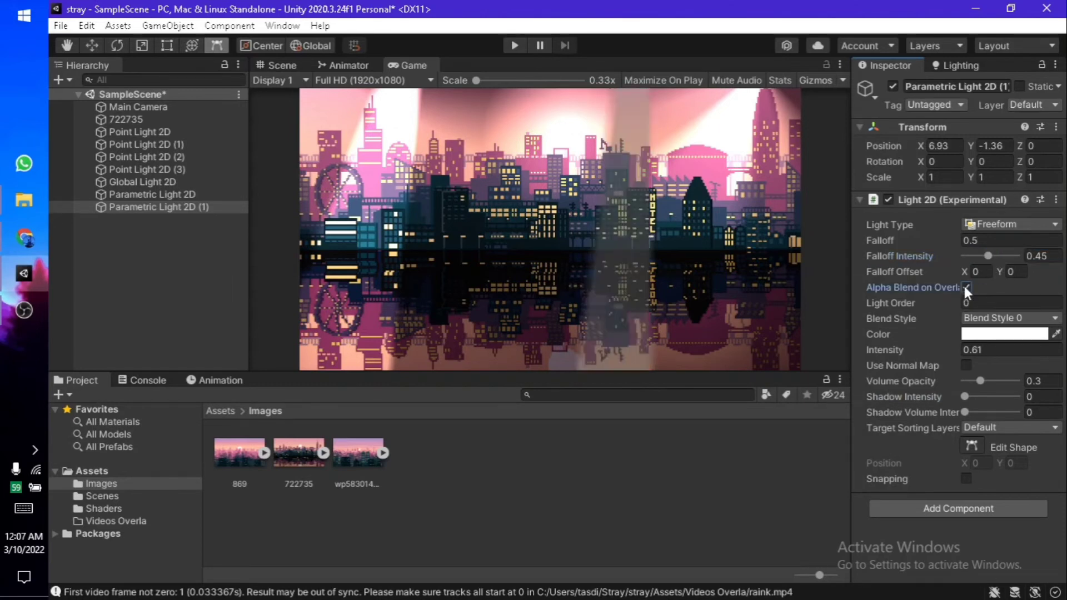
click(972, 334)
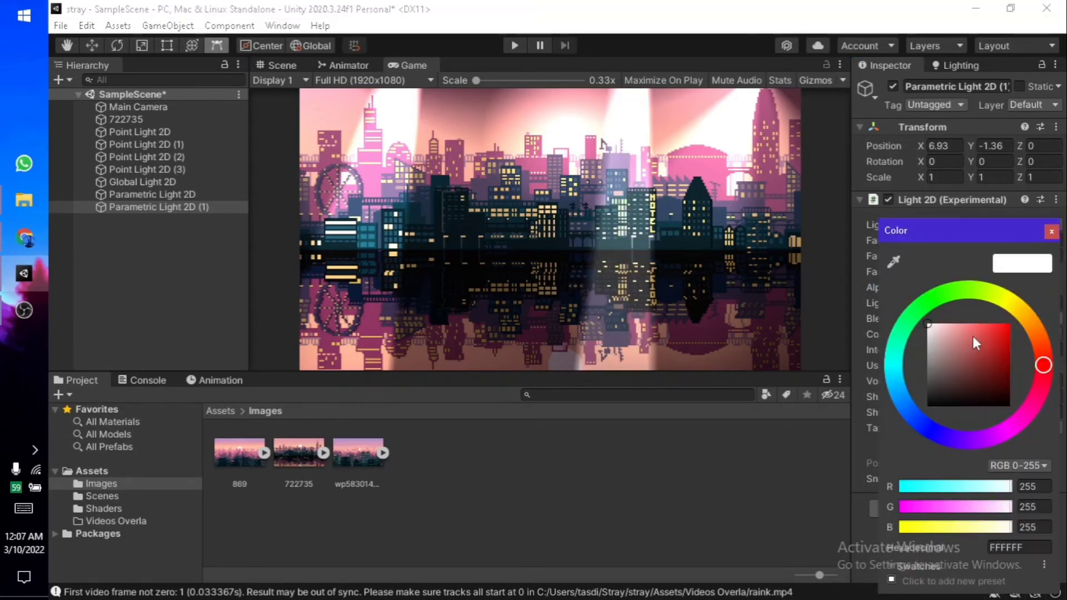
click(1025, 321)
drag(993, 334, 1009, 327)
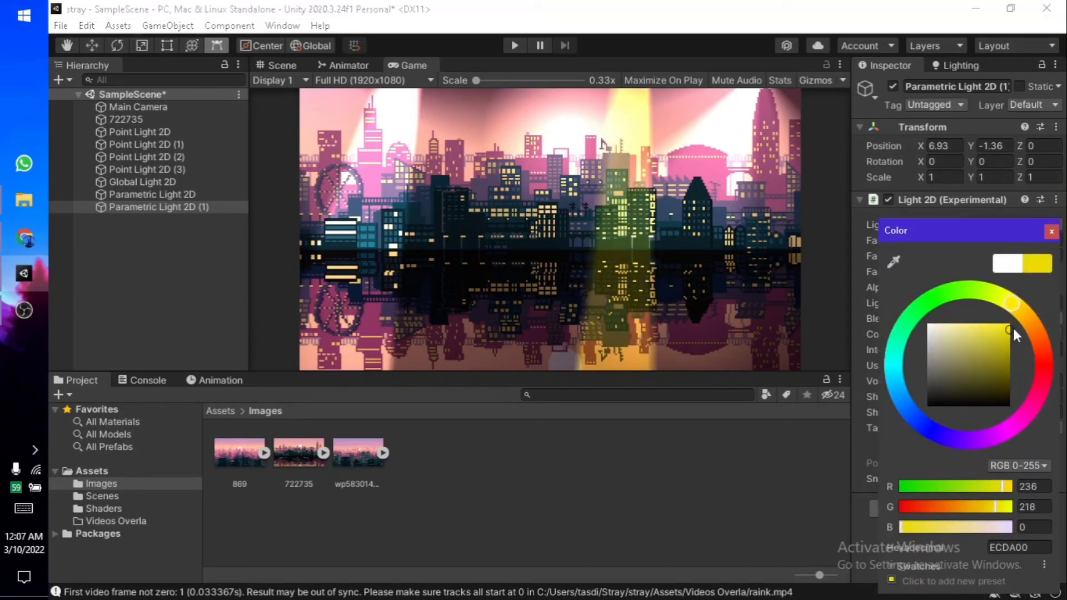
click(1019, 421)
click(1038, 378)
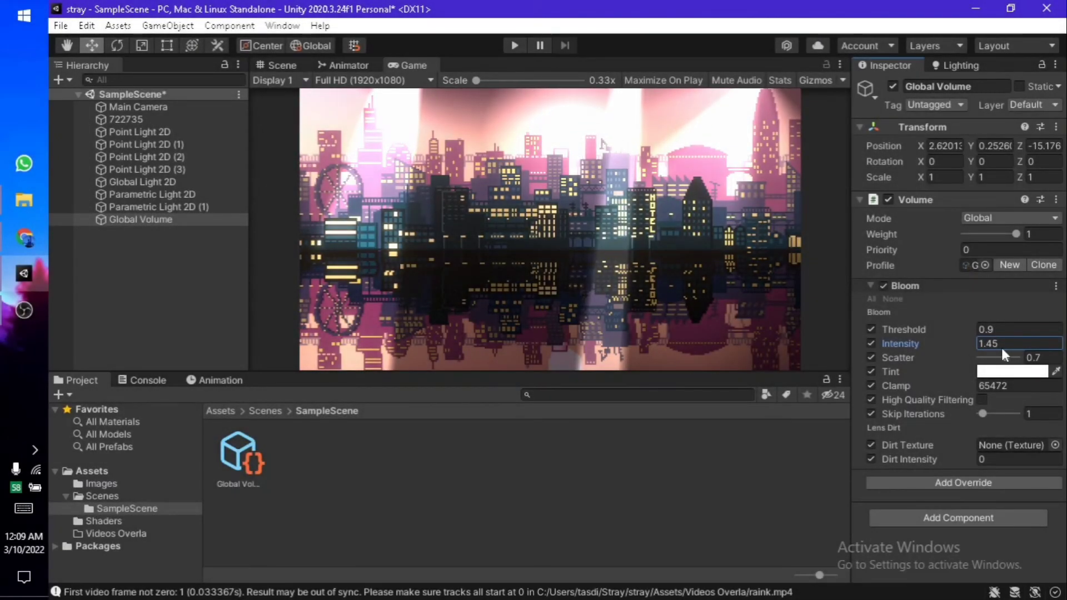
Lower Bloom intensity to 1.36 and add a Tonemapping override to the volume
drag(991, 348, 995, 347)
key(ctrl+f)
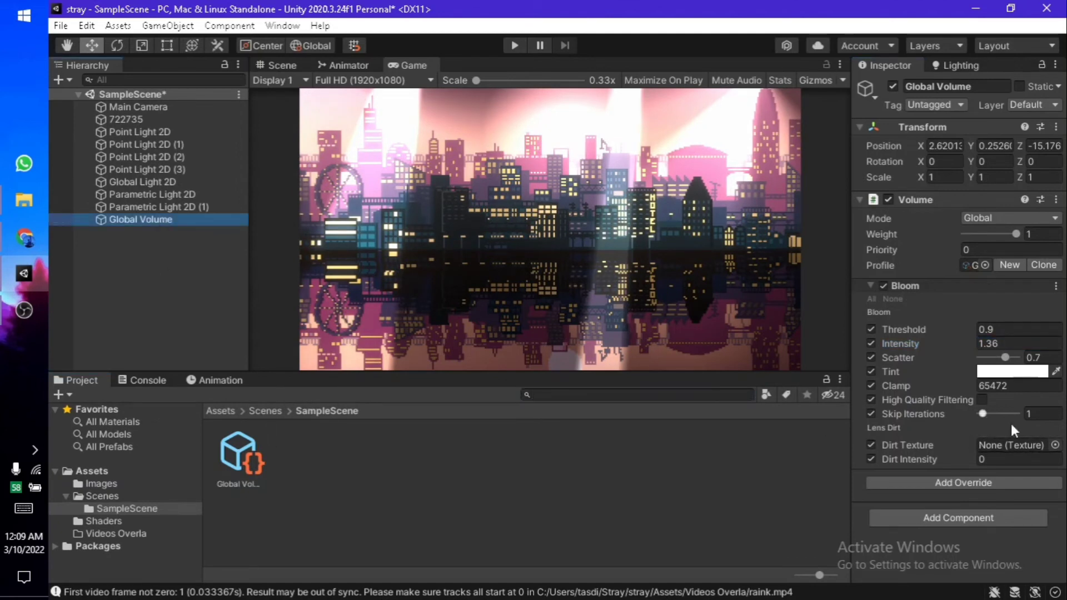
click(947, 482)
click(928, 292)
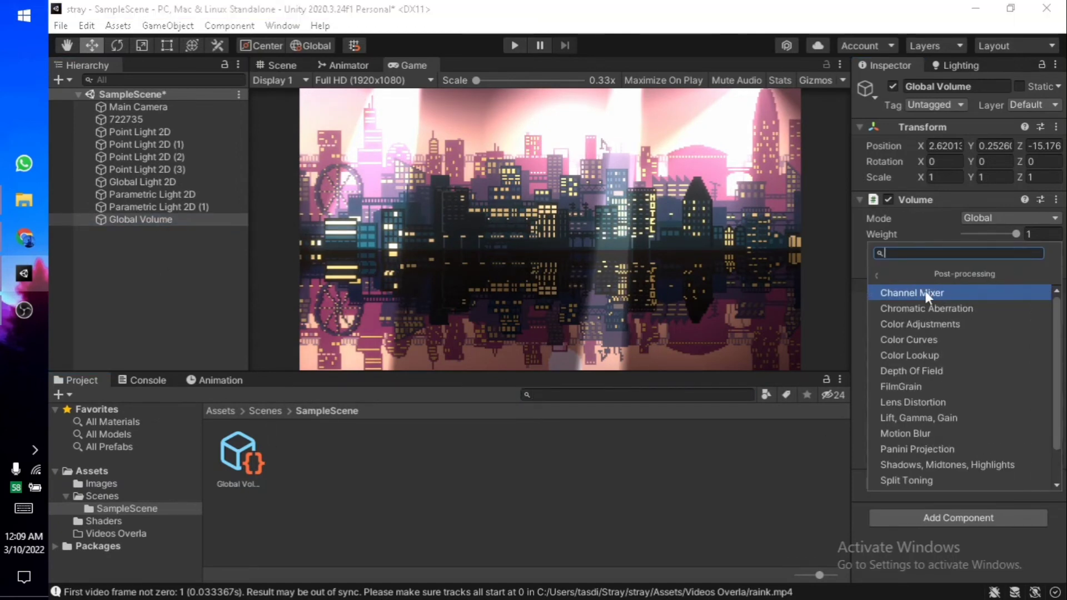
scroll(924, 392, down, 3)
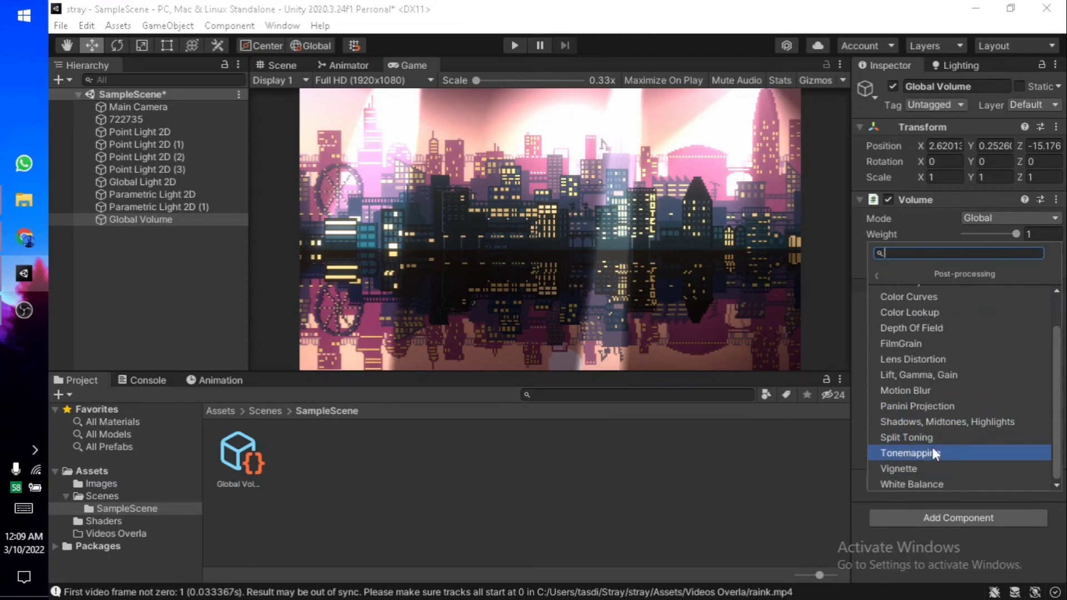
click(918, 454)
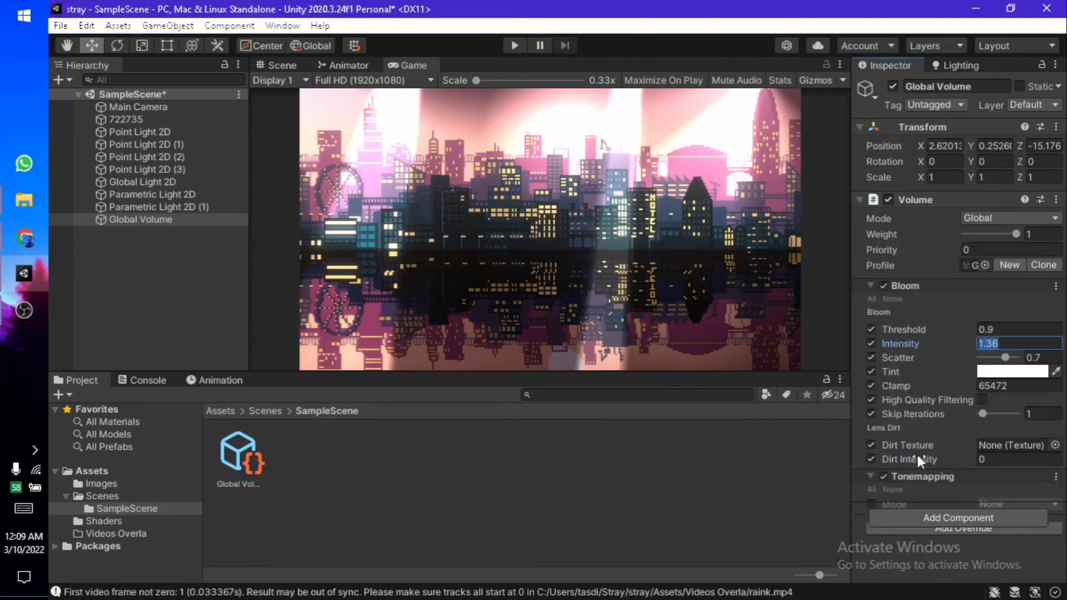
Set the Tonemapping mode to ACES after briefly trying Neutral
click(872, 489)
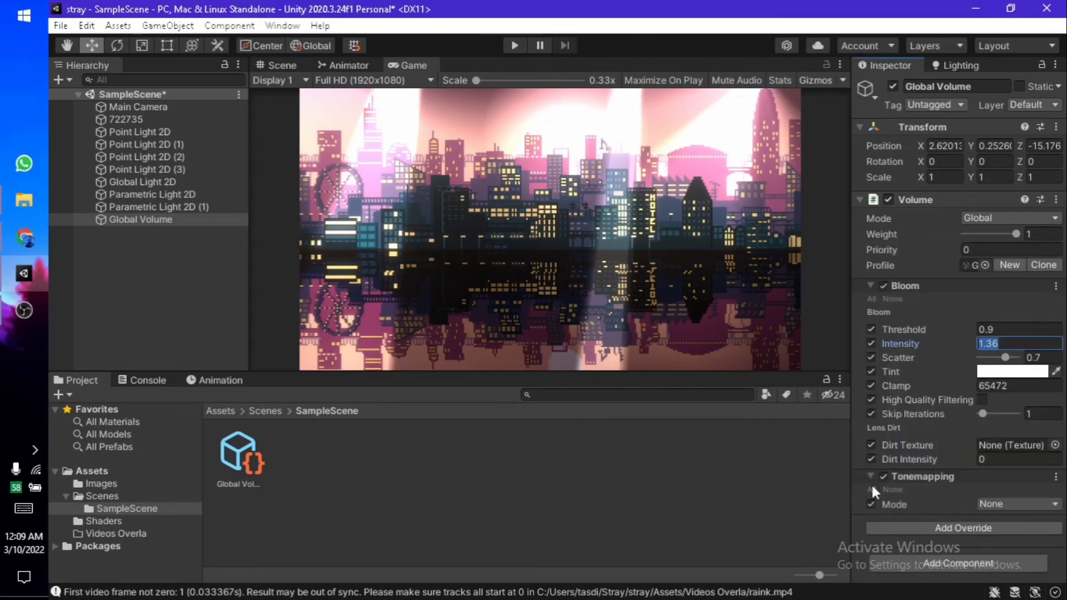
click(1003, 503)
click(995, 554)
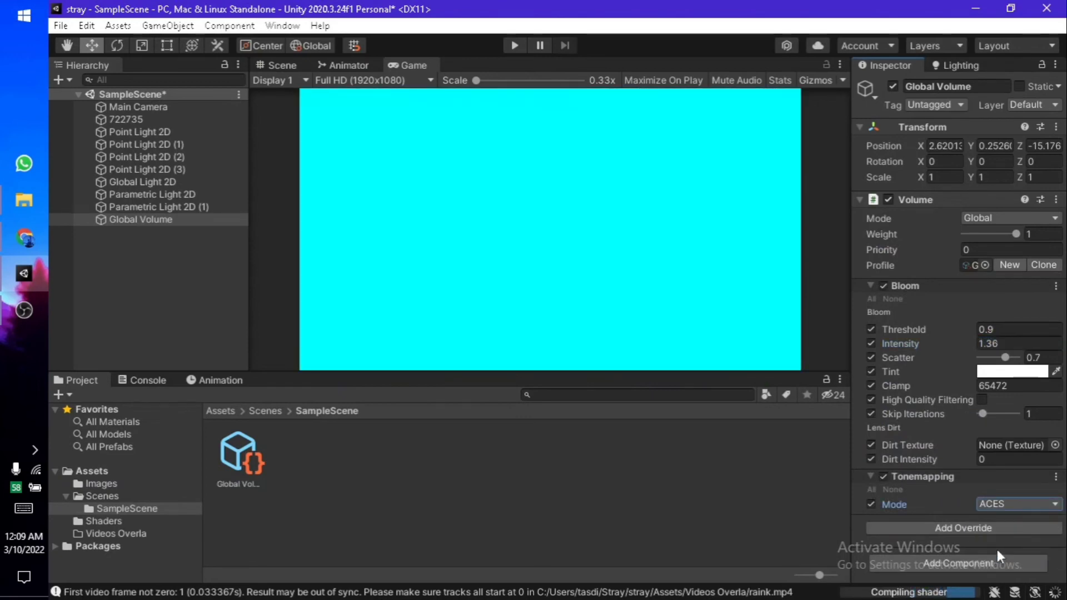
click(1001, 506)
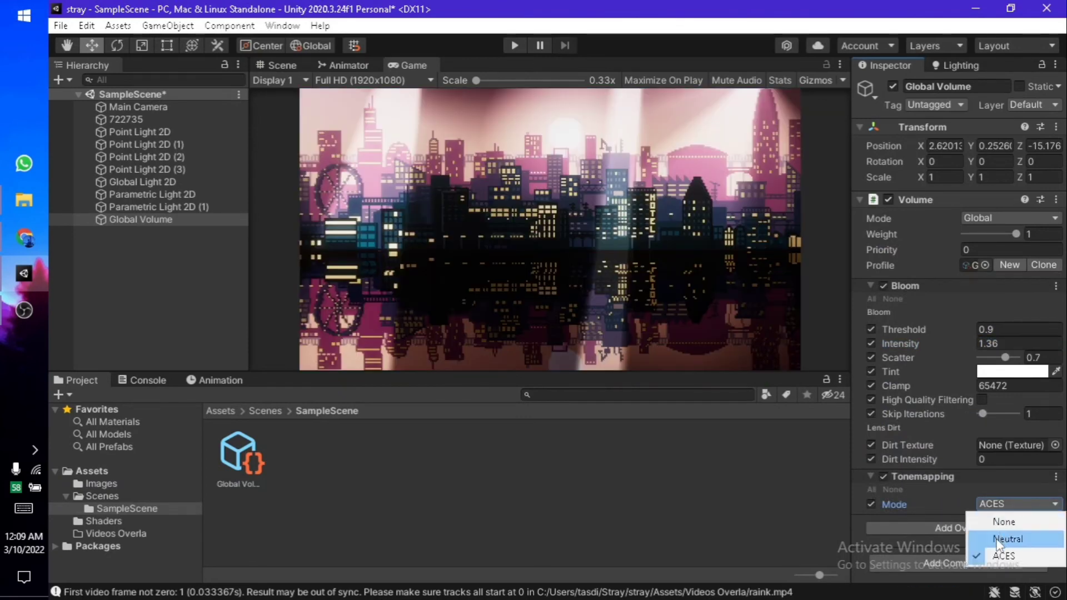
click(997, 539)
click(998, 503)
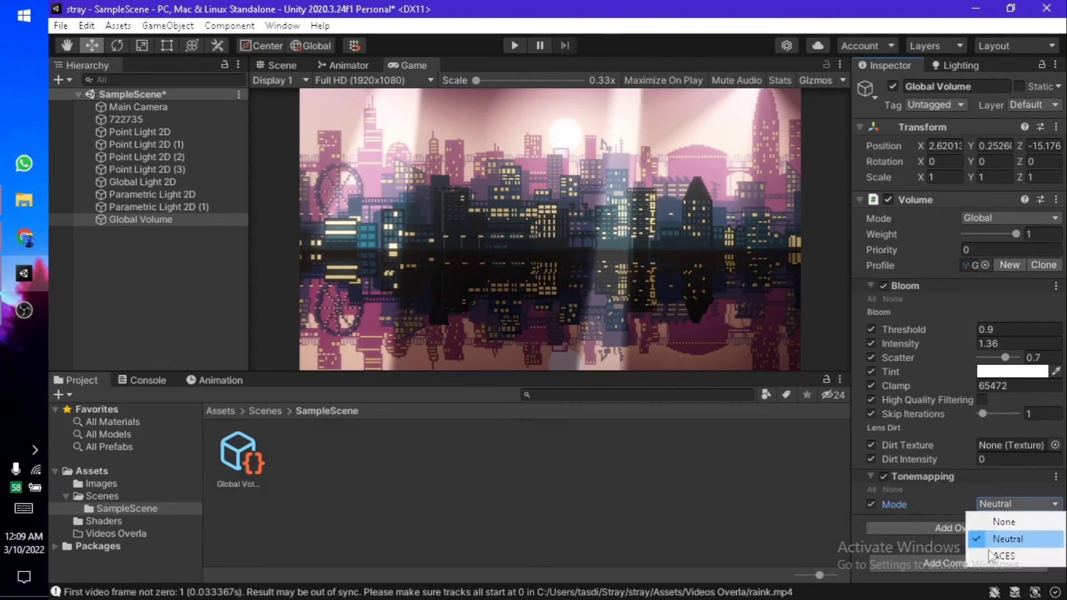
click(991, 557)
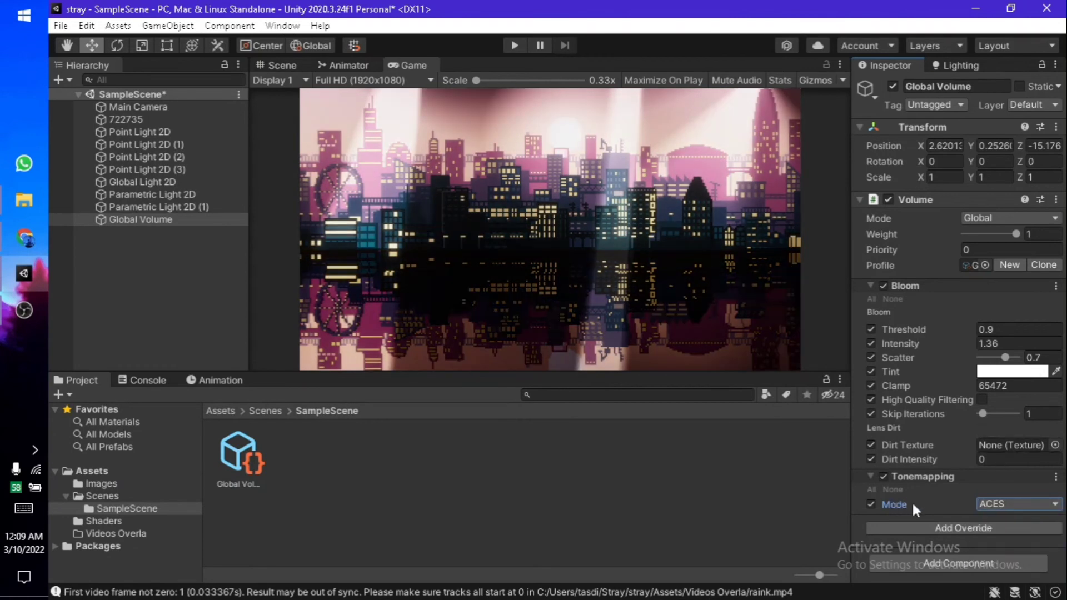
Add a Vignette override to the Global Volume
click(918, 527)
click(907, 337)
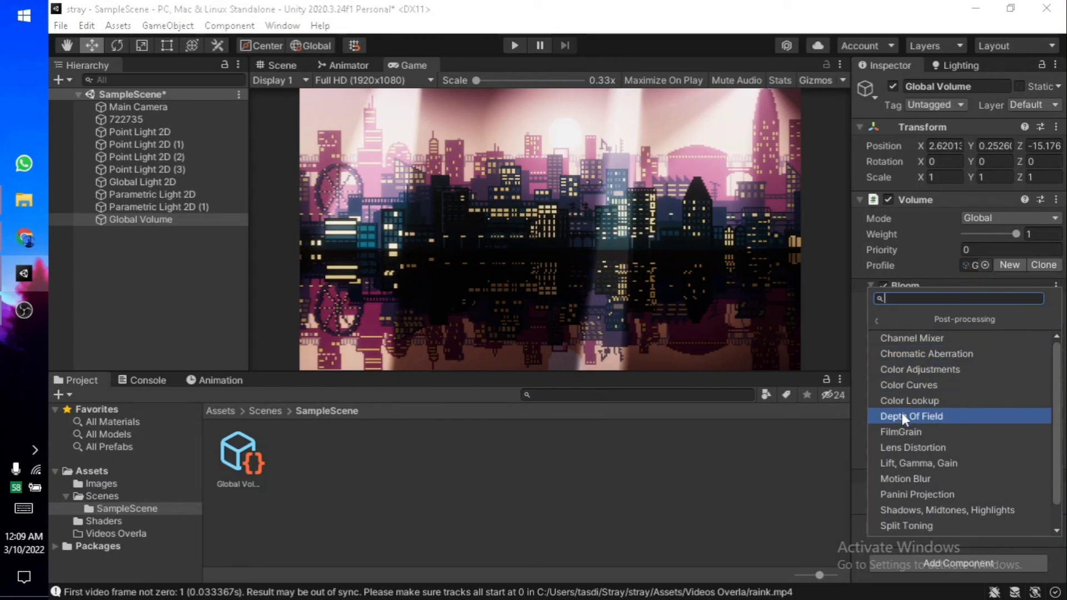
scroll(915, 478, down, 2)
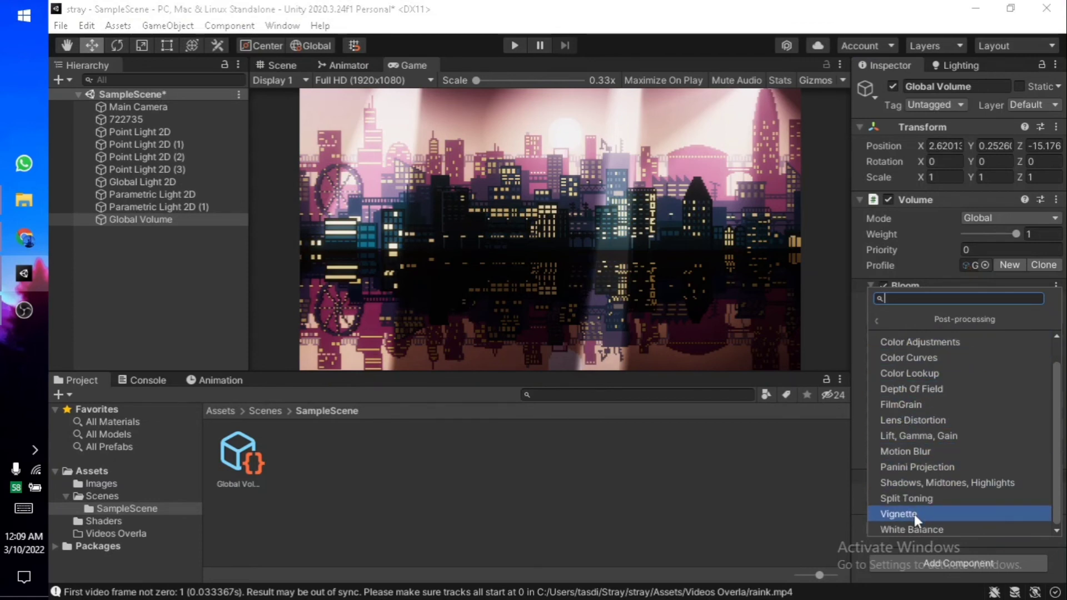
click(914, 512)
click(914, 512)
scroll(915, 513, down, 2)
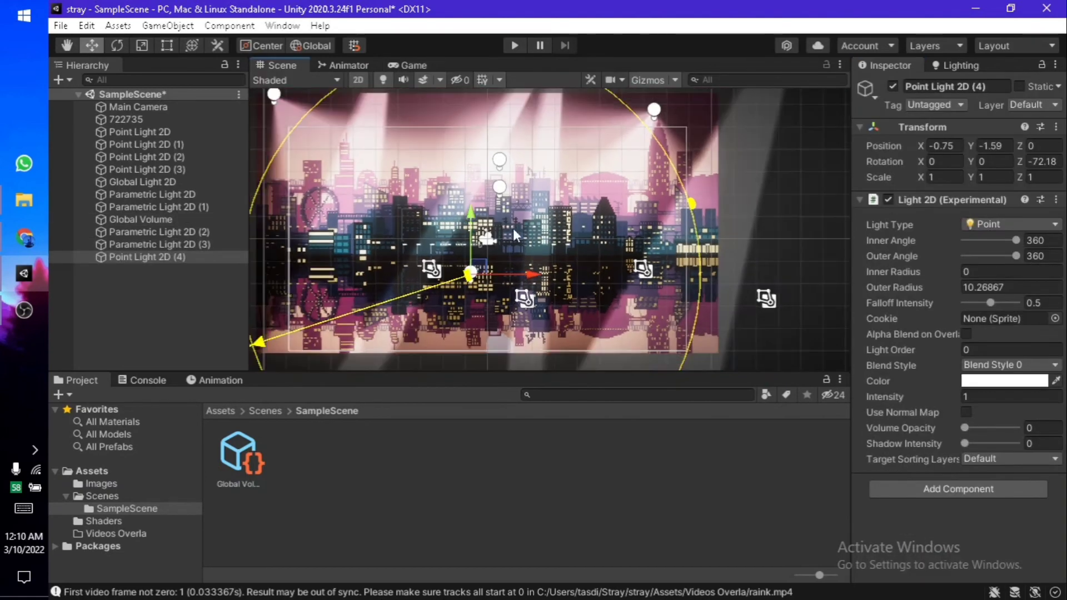
Compare the point light's radius and rotation change in the Game view by undoing and redoing it
click(401, 68)
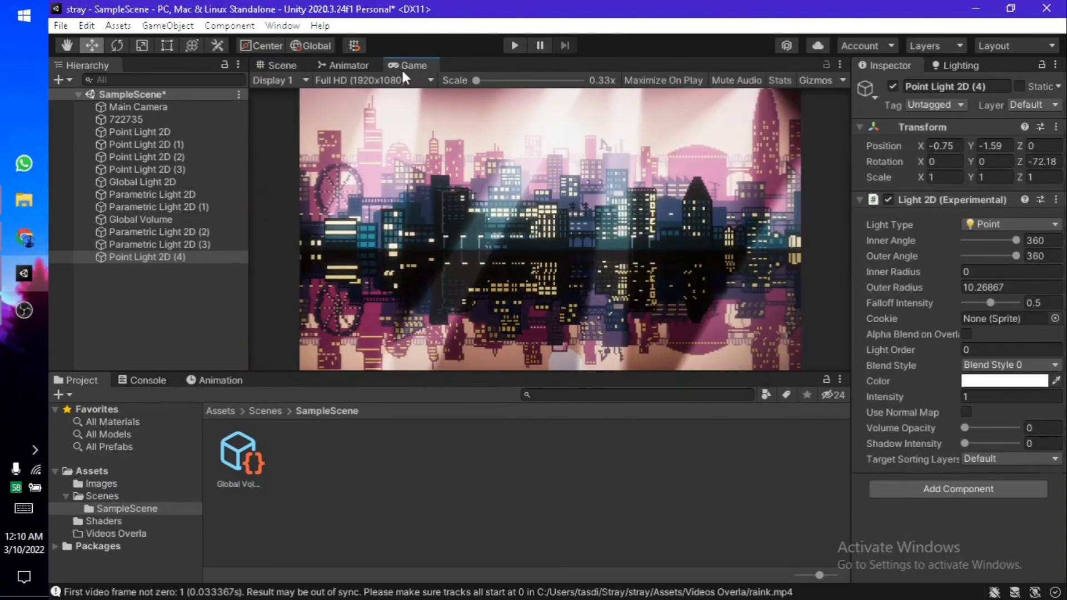
key(ctrl+z)
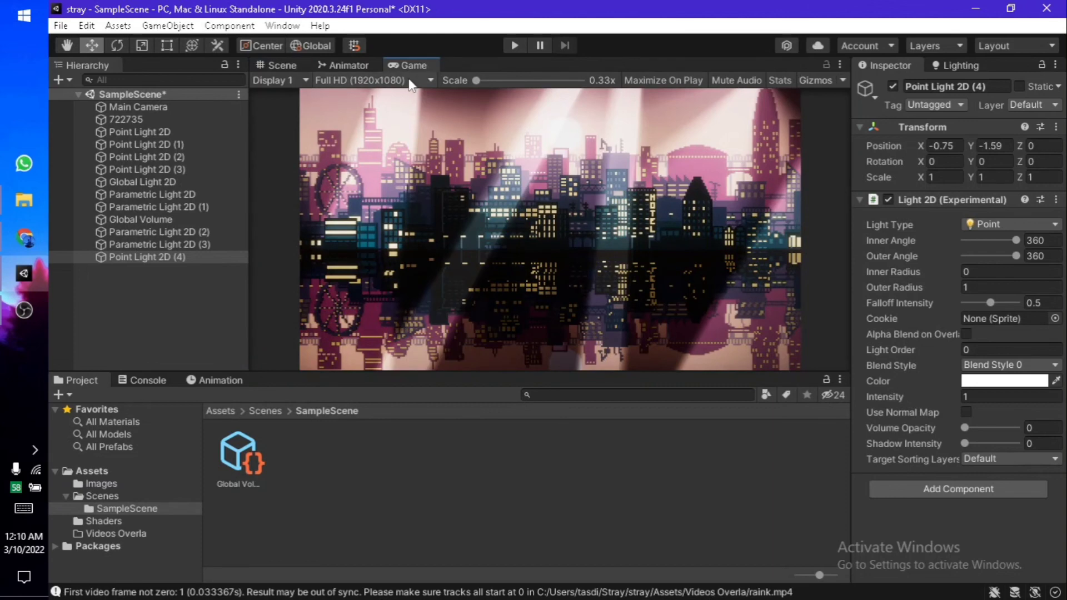
key(ctrl+y)
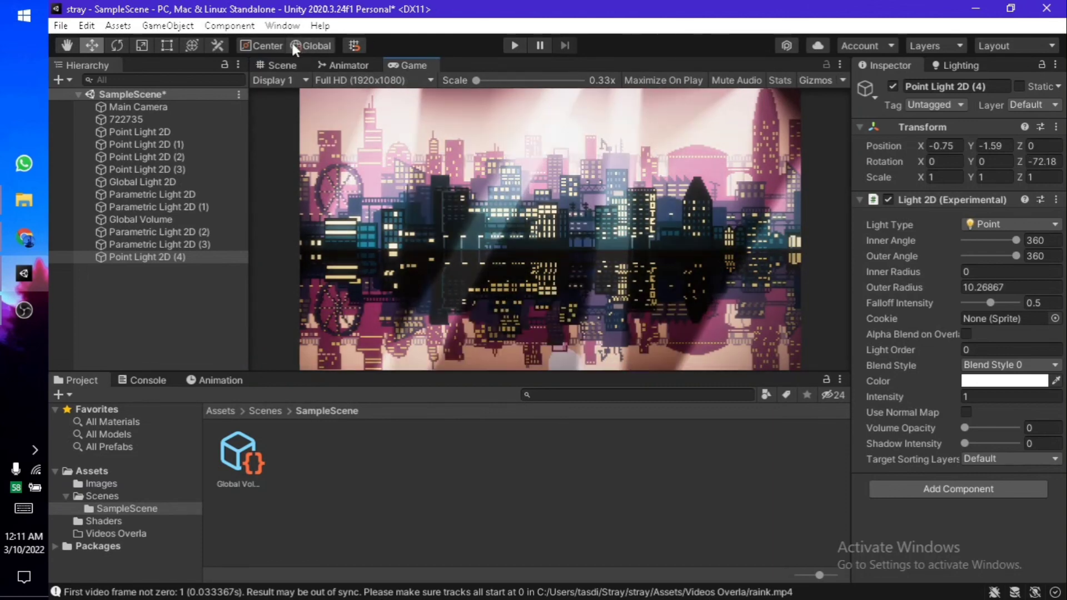
click(279, 65)
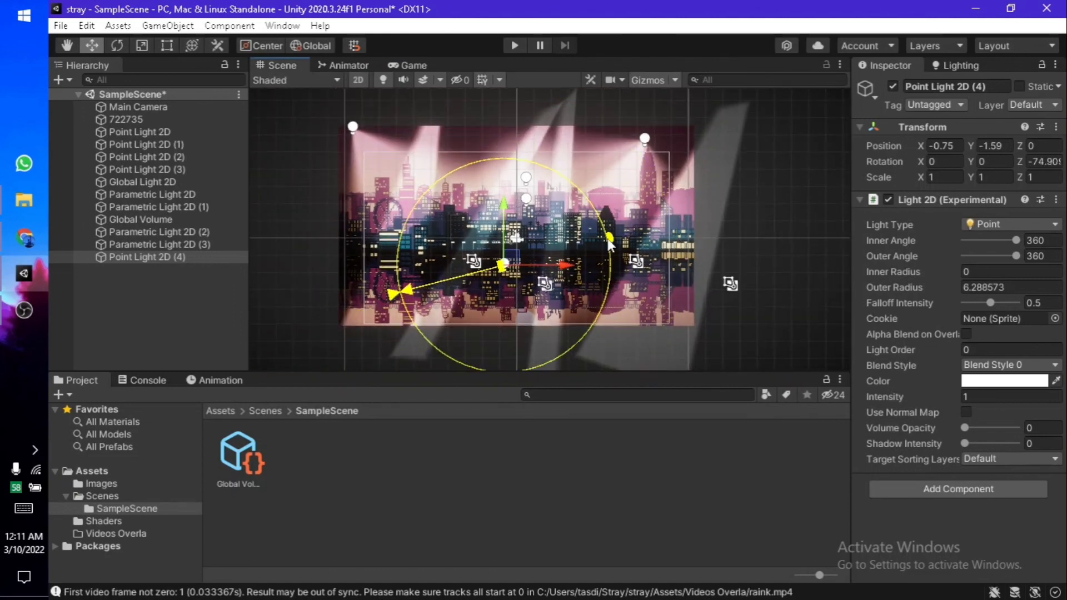